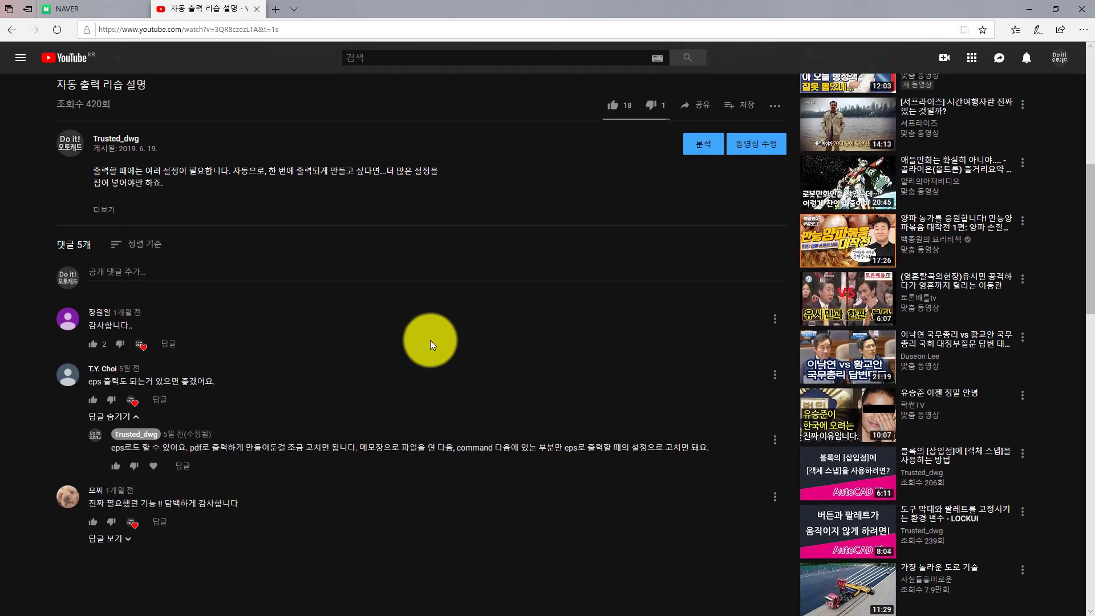
Step: Read the viewer comment asking about EPS output and the channel's reply about changing the LISP plot settings
triple_click(168, 381)
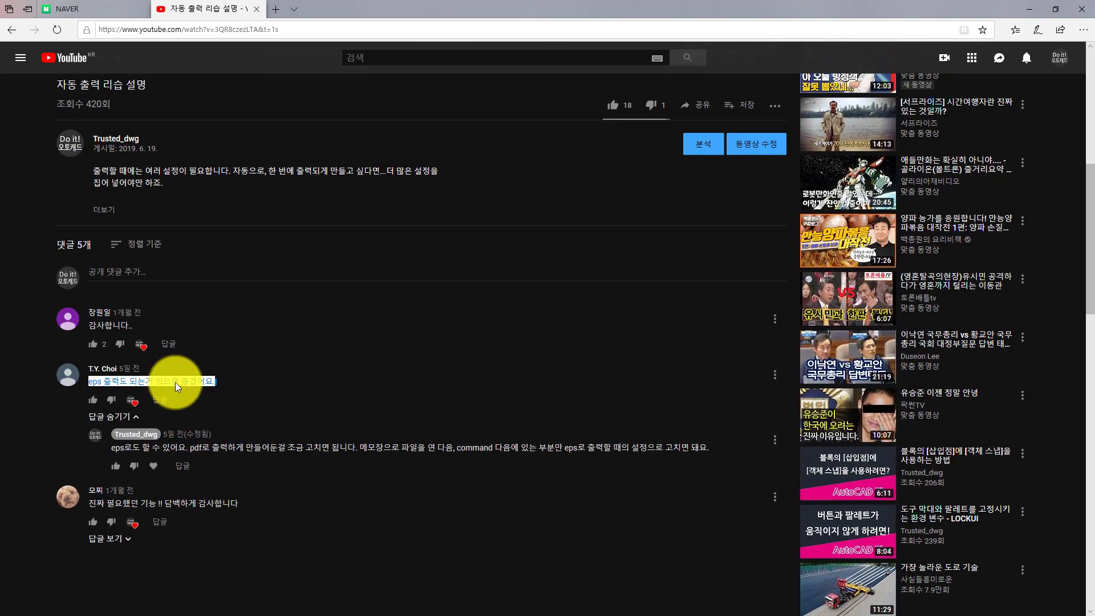
click(176, 382)
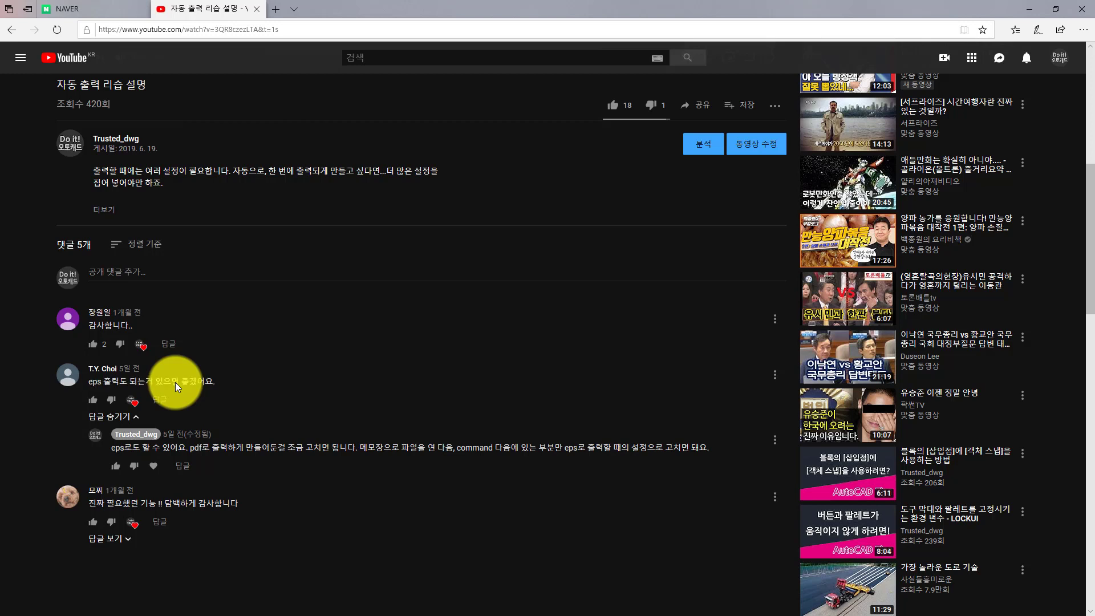
drag(88, 380, 93, 385)
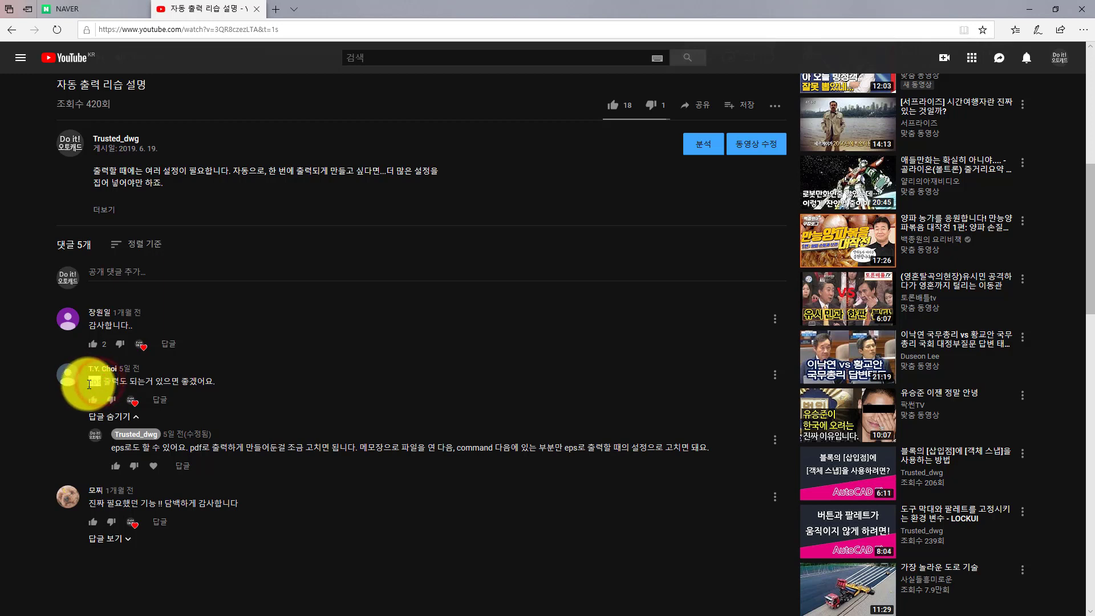
click(212, 378)
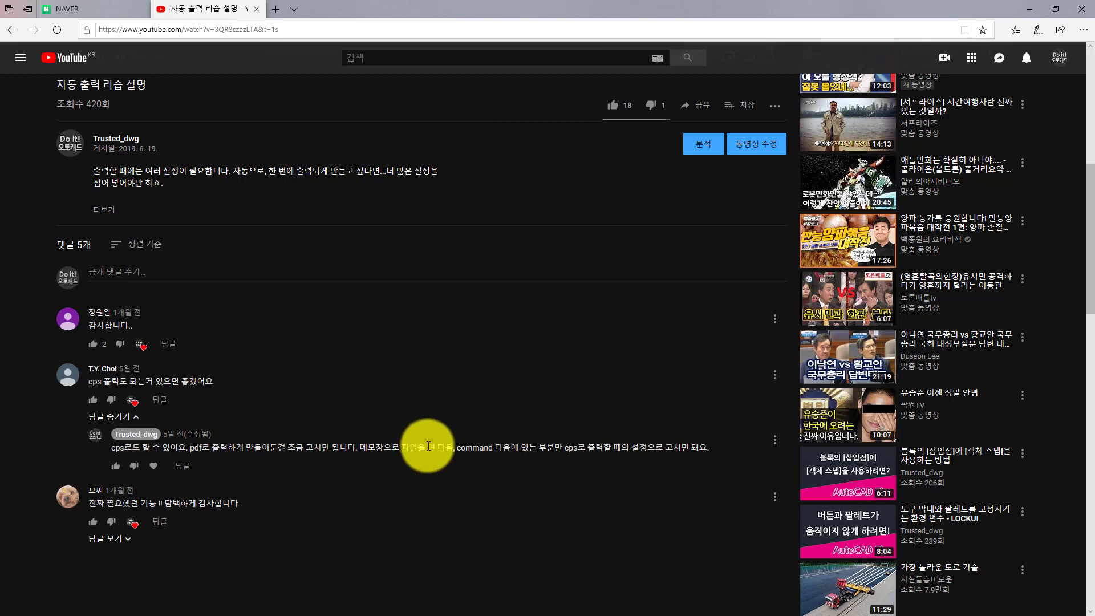
drag(428, 448, 576, 448)
click(361, 447)
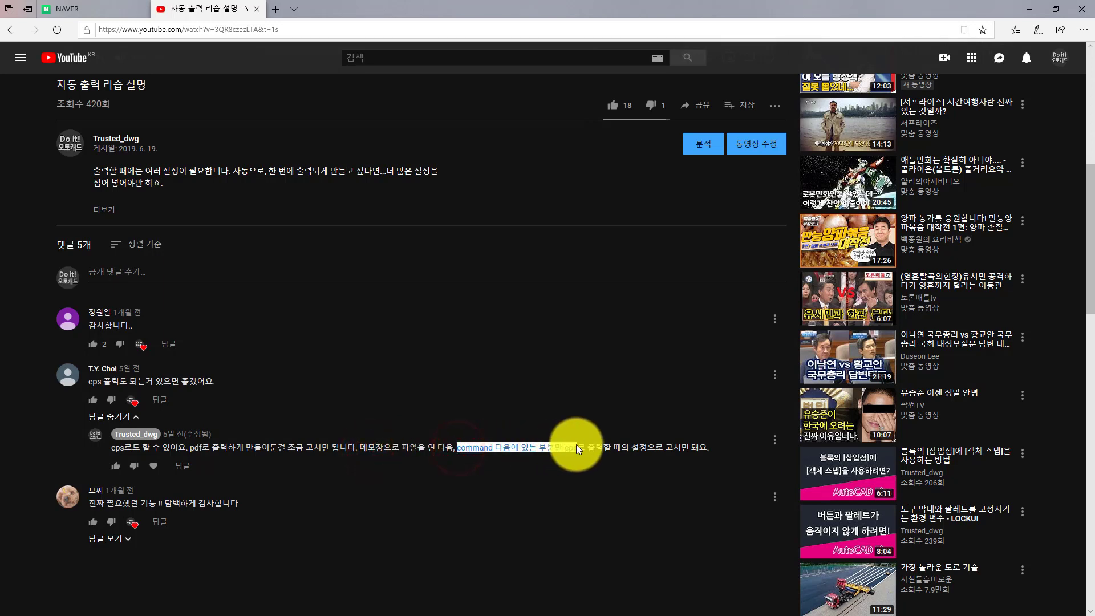
click(654, 450)
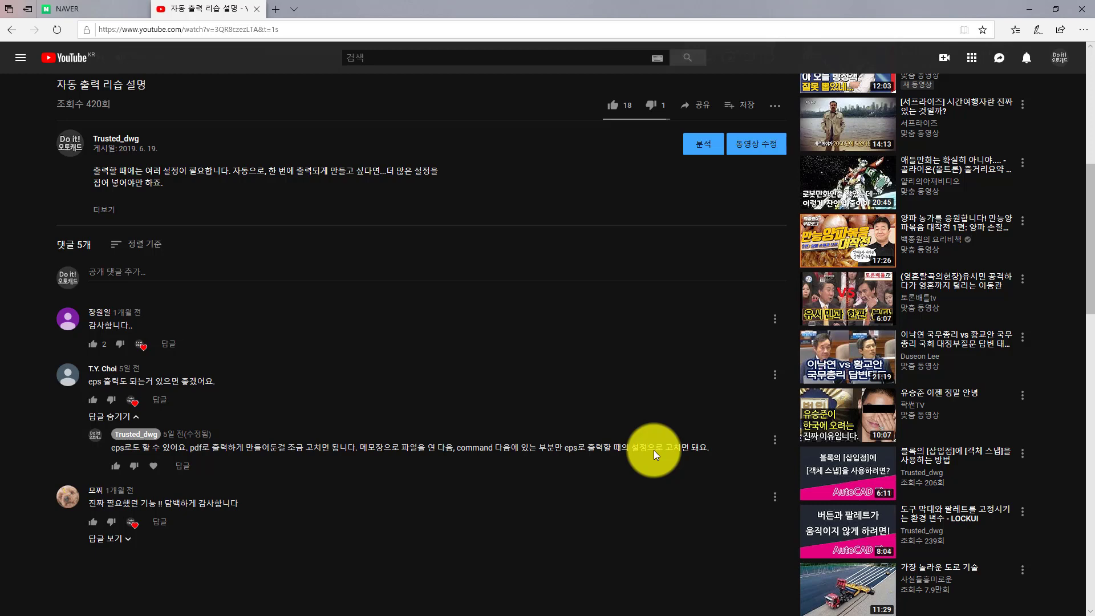
scroll(653, 450, up, 8)
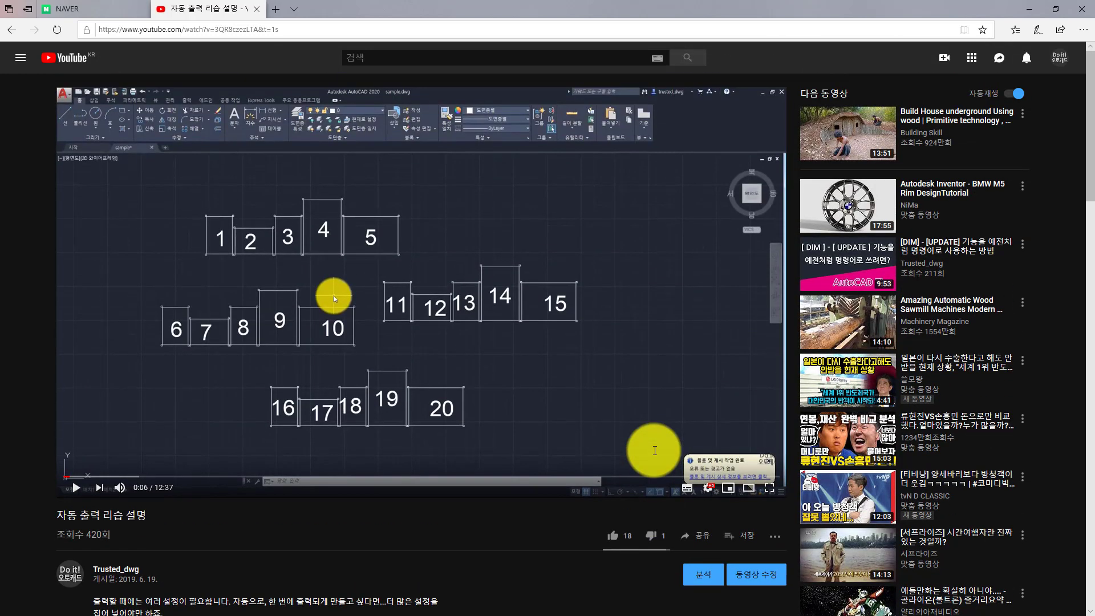
key(alt+Tab)
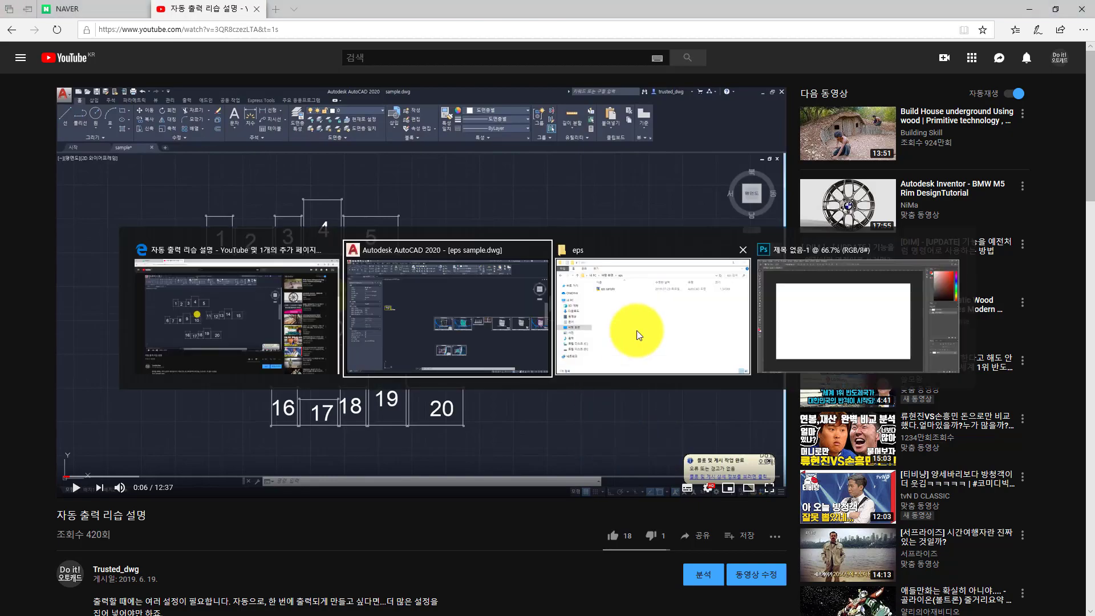
click(523, 320)
key(Escape)
key(Escape)
key(Escape)
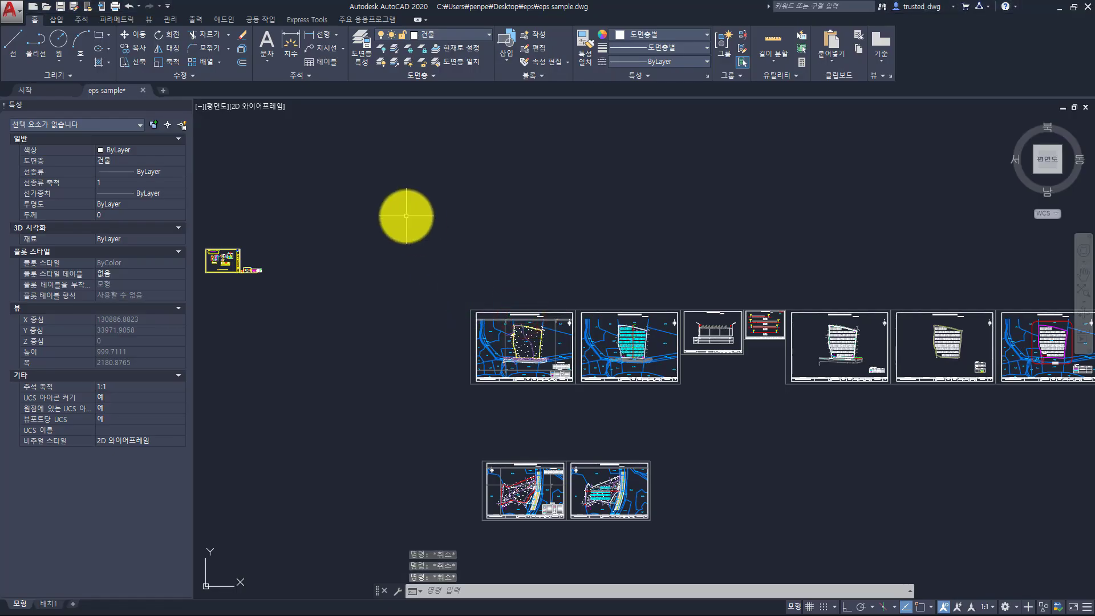
key(alt+Tab)
click(422, 290)
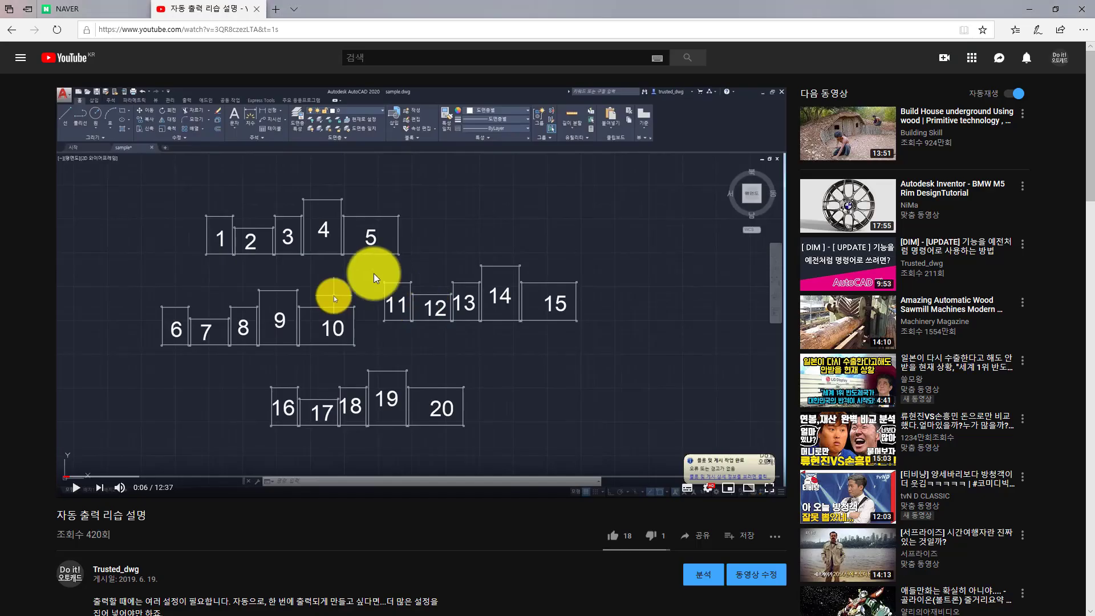
Step: Open Google in a new browser tab and search for "eps file extension"
click(277, 10)
text(g)
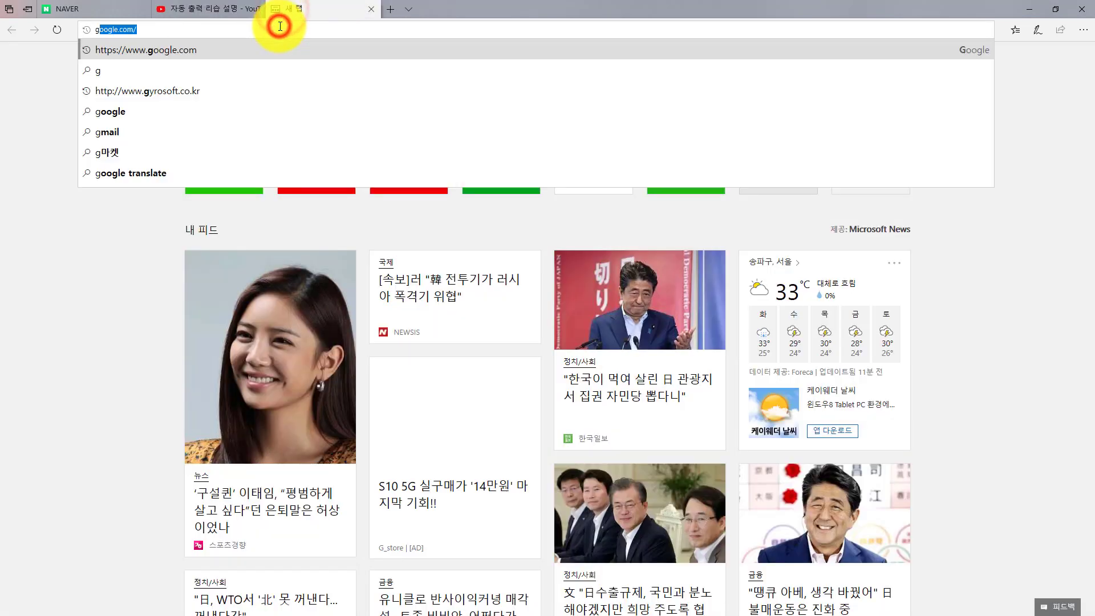
key(Return)
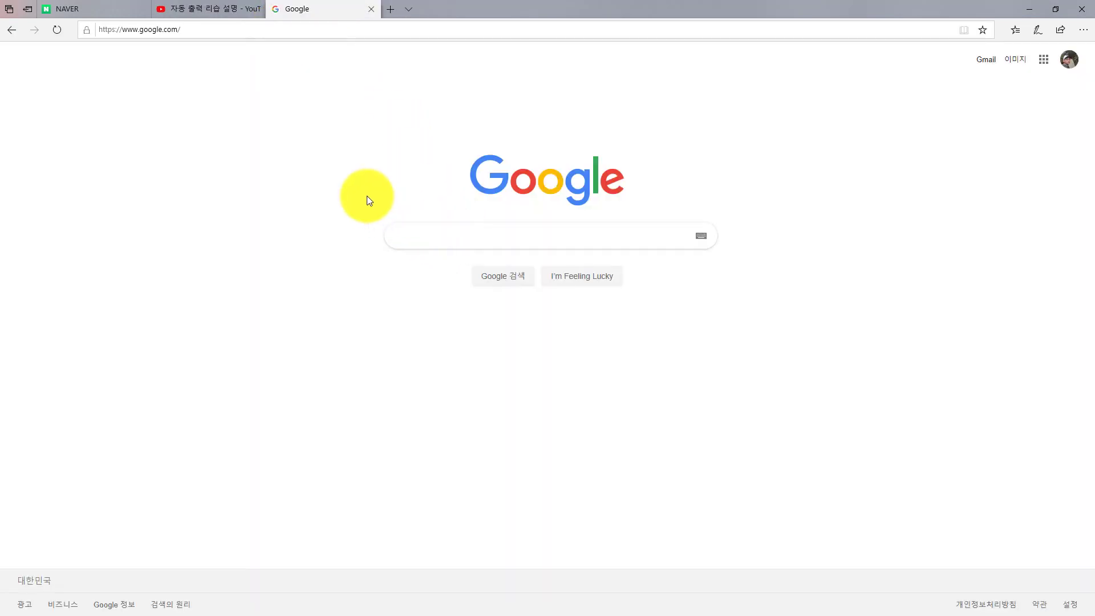
text(eps)
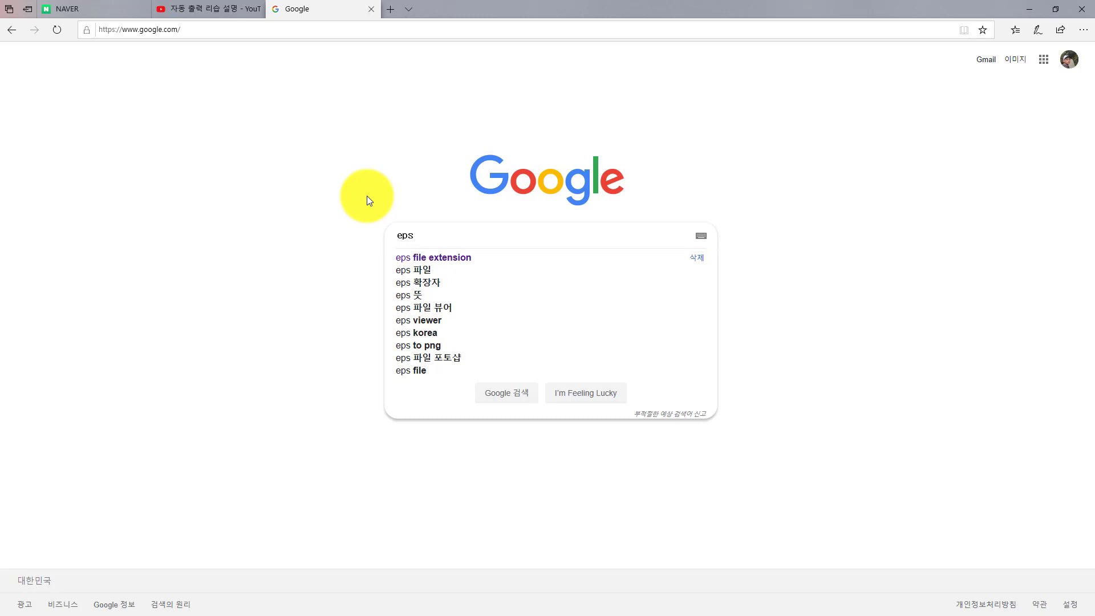
key(Down)
key(Return)
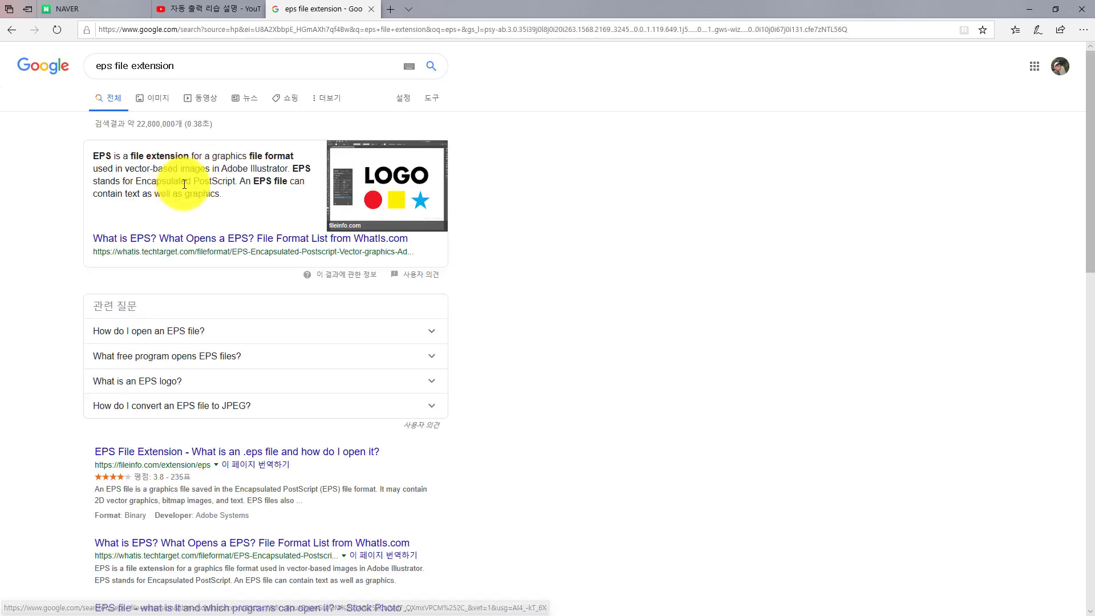
Step: Read the EPS definition in the search result, highlighting "Encapsulated PostScript" and "vector-based images"
click(125, 167)
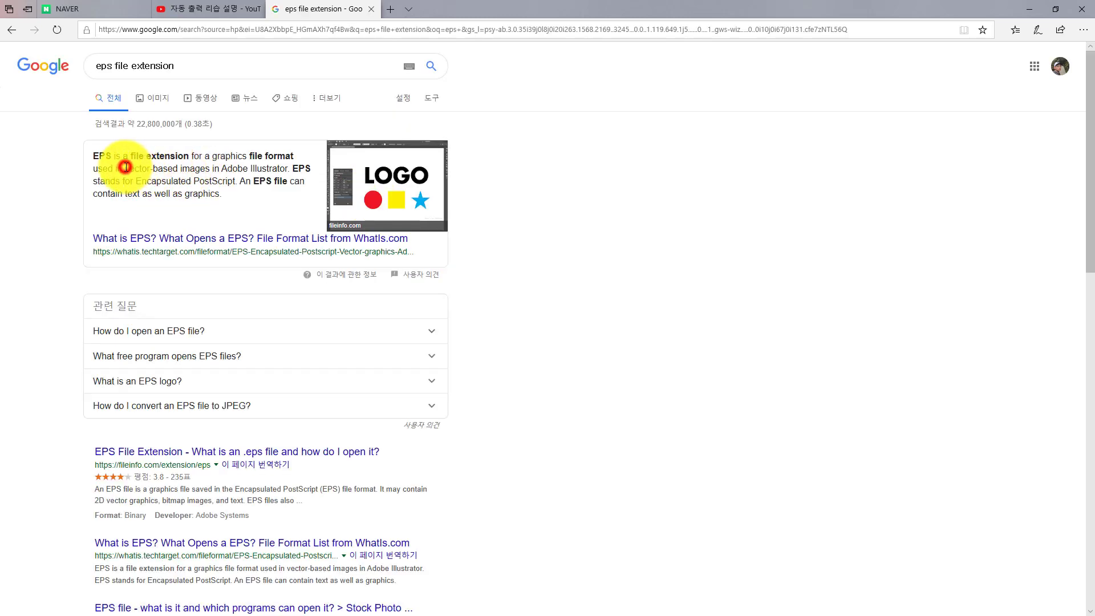
drag(136, 181, 235, 183)
click(235, 181)
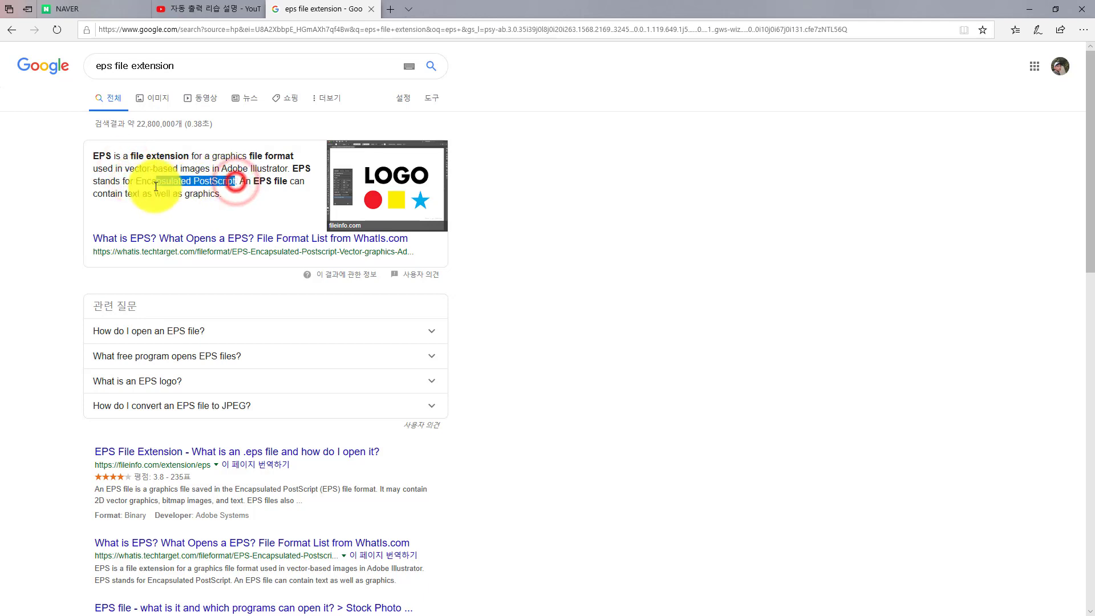
drag(123, 168, 210, 171)
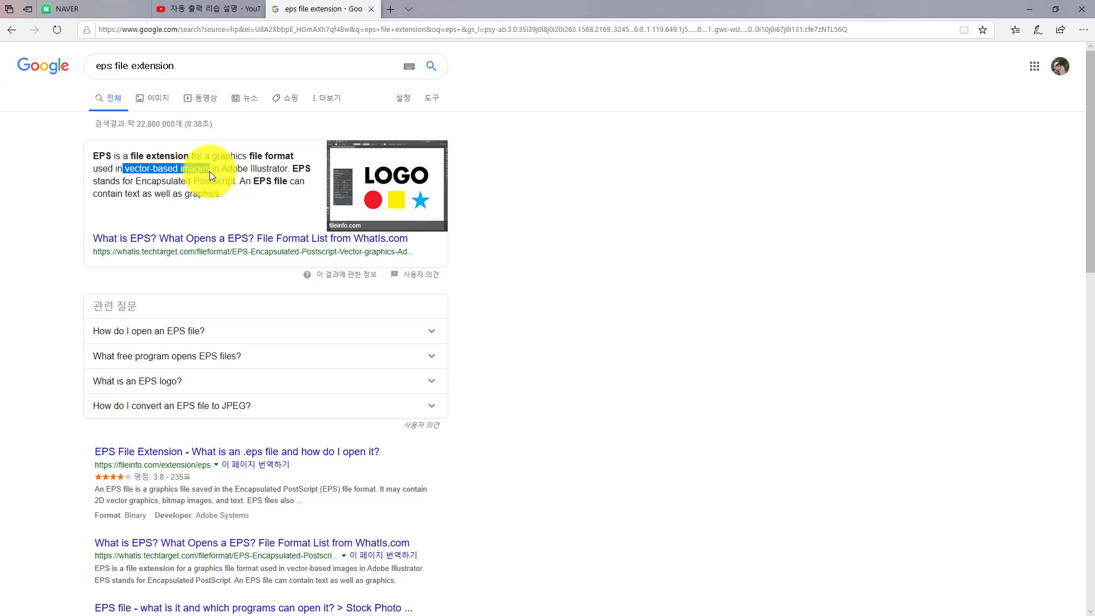
Step: Switch to AutoCAD and examine the layout of all the drawing sheets in the eps sample drawing
key(alt+Tab)
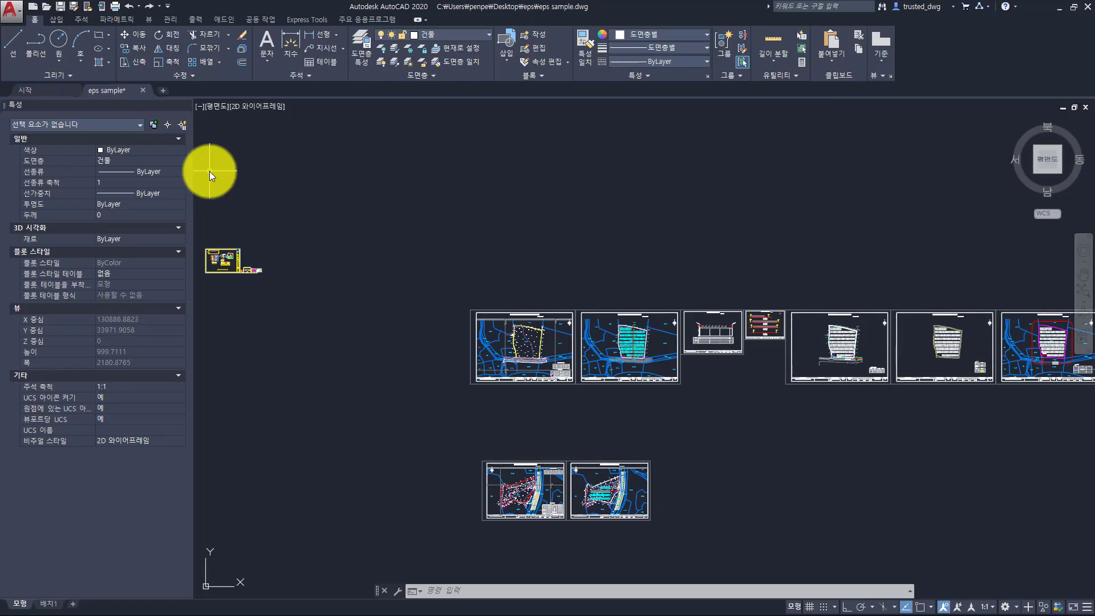
key(Escape)
key(Escape)
key(Escape)
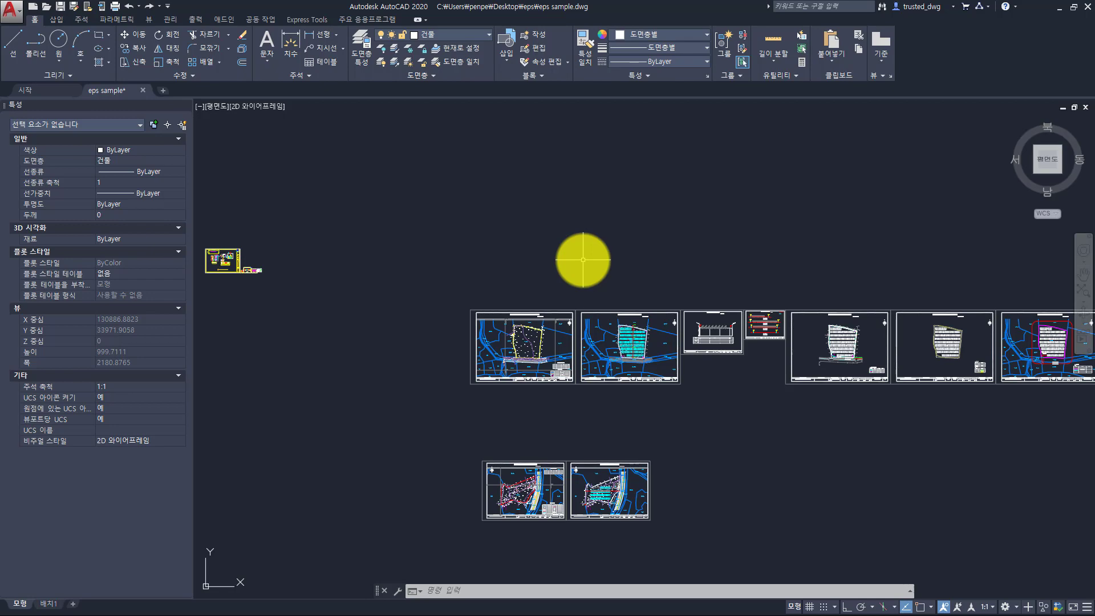
scroll(583, 259, down, 2)
scroll(664, 279, down, 2)
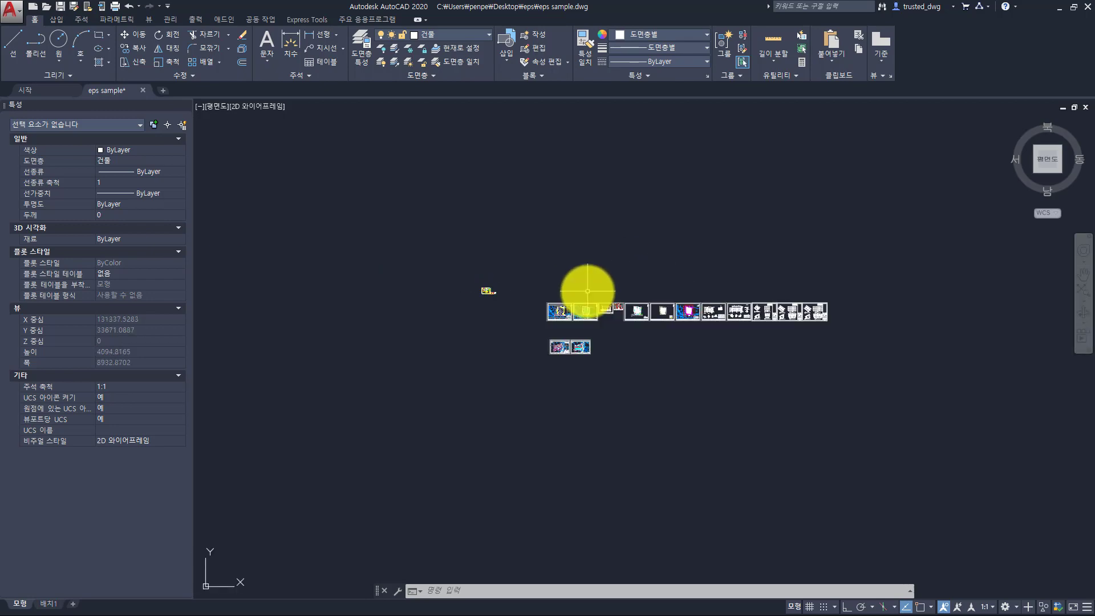
scroll(667, 276, up, 6)
scroll(670, 271, down, 4)
middle_drag(671, 269, 621, 276)
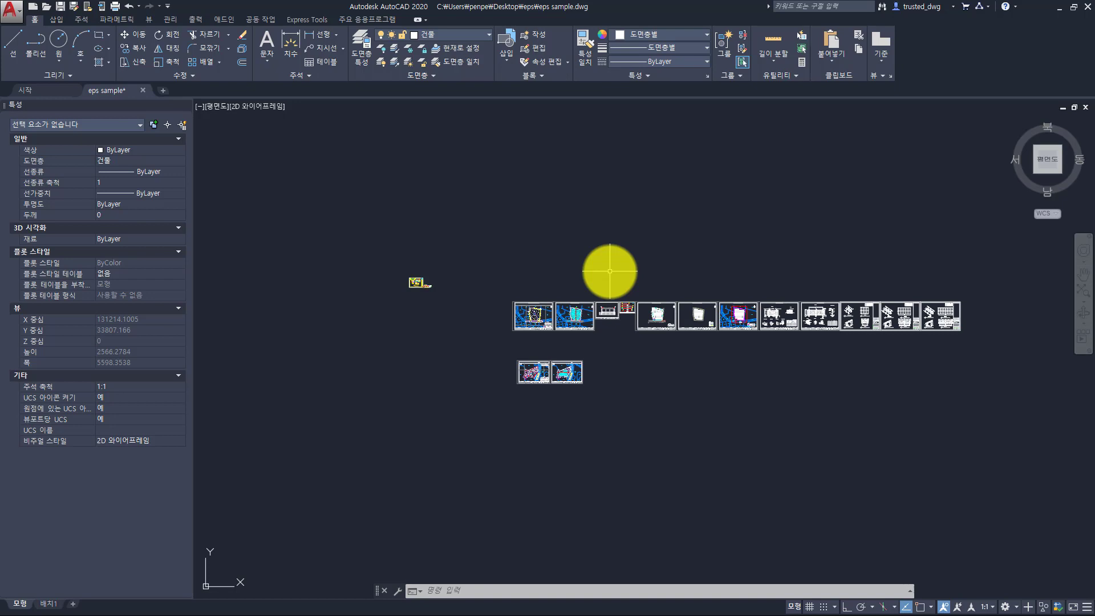
Step: Export the drawing as an Encapsulated PS (*.eps) file named 1 in the eps folder using the EXPORT command
text(EX)
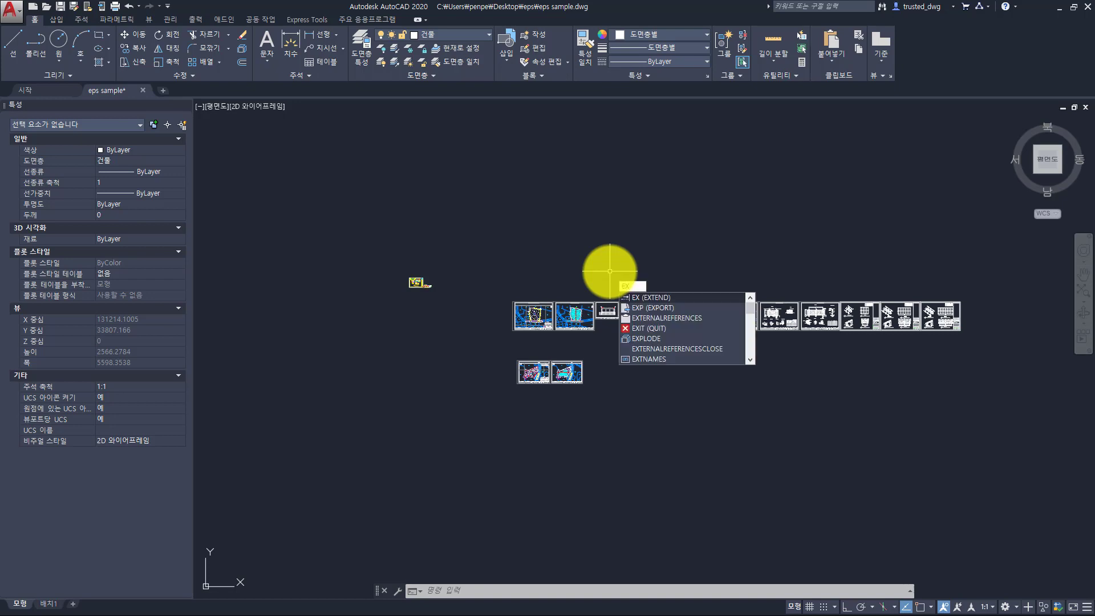
text(PORT)
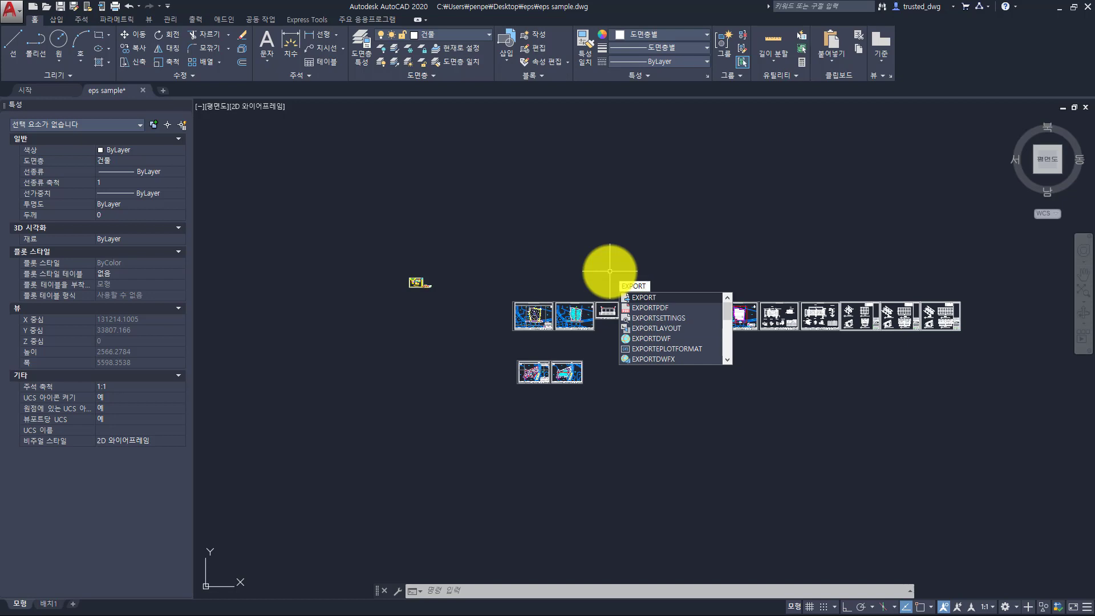
key(Return)
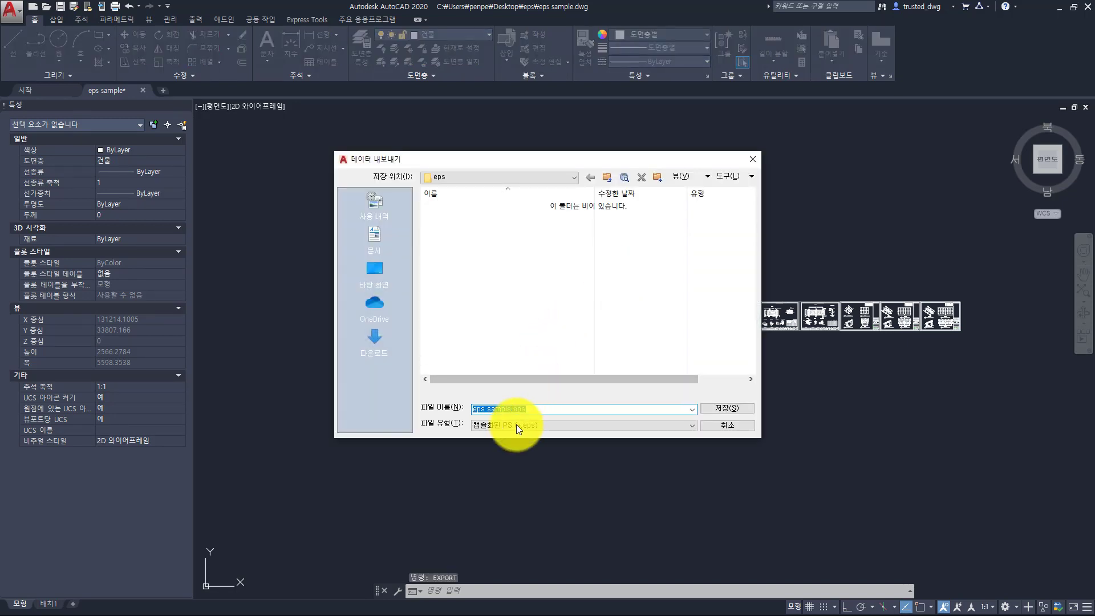
click(515, 424)
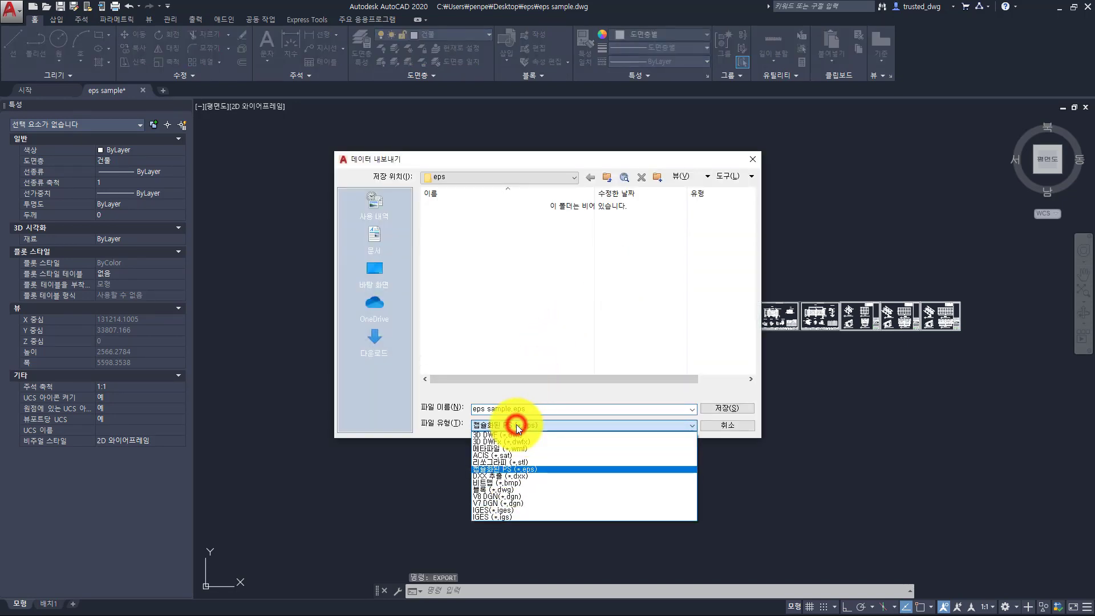
click(539, 468)
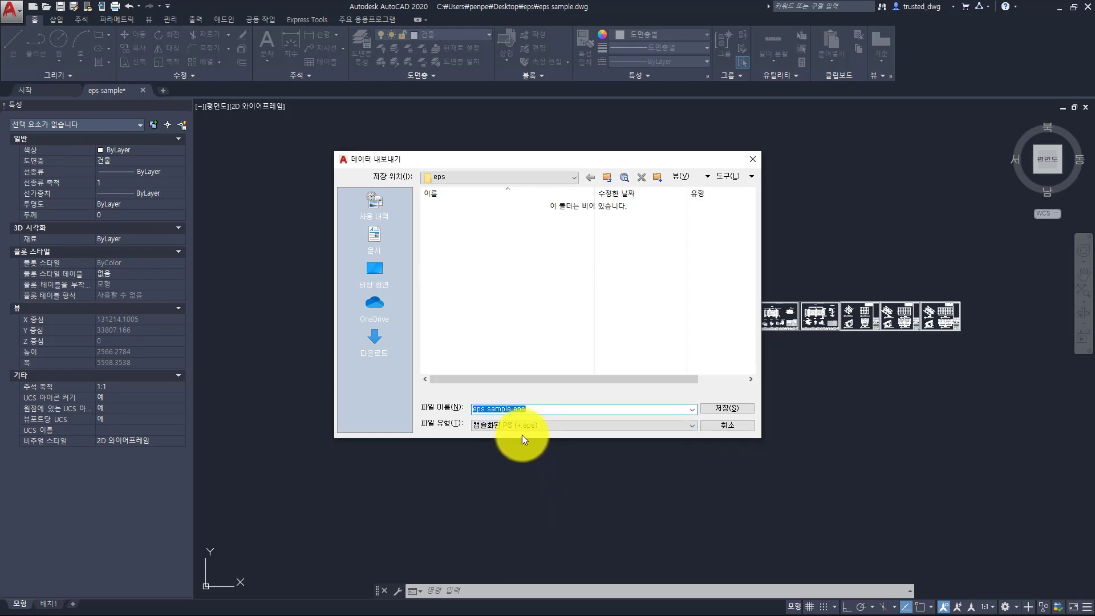
click(558, 412)
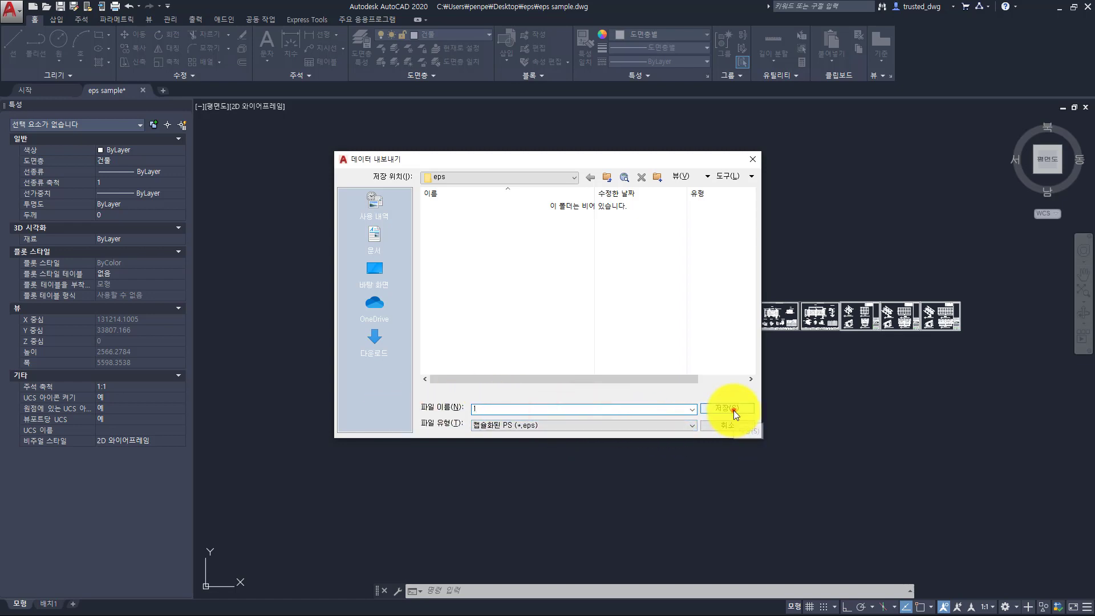
click(733, 409)
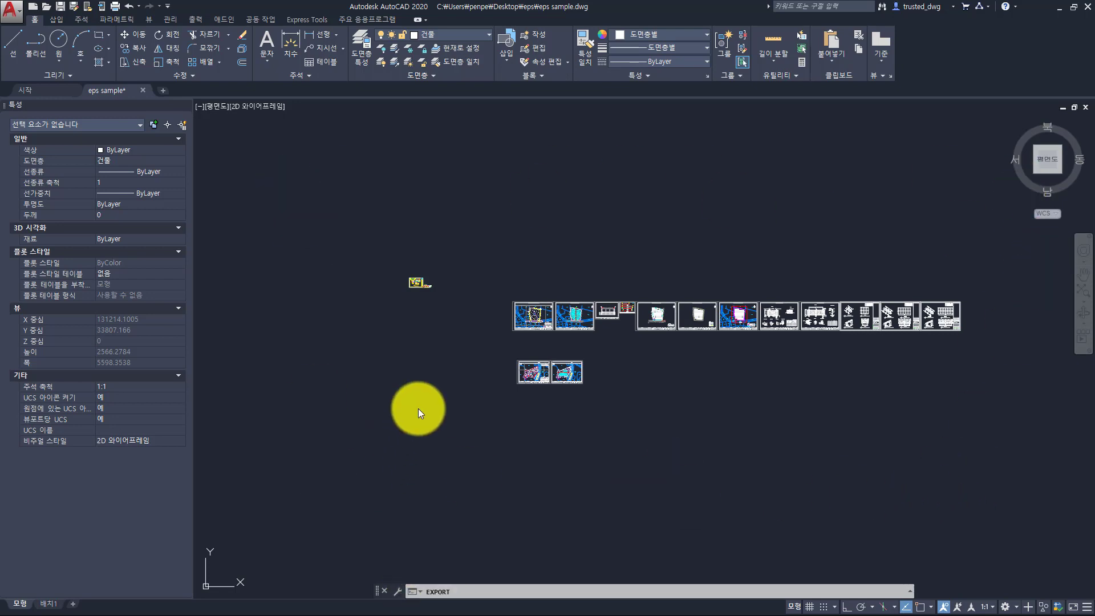
Step: Switch to the eps folder in File Explorer and check the file size of the exported file 1
key(alt+Tab)
click(607, 295)
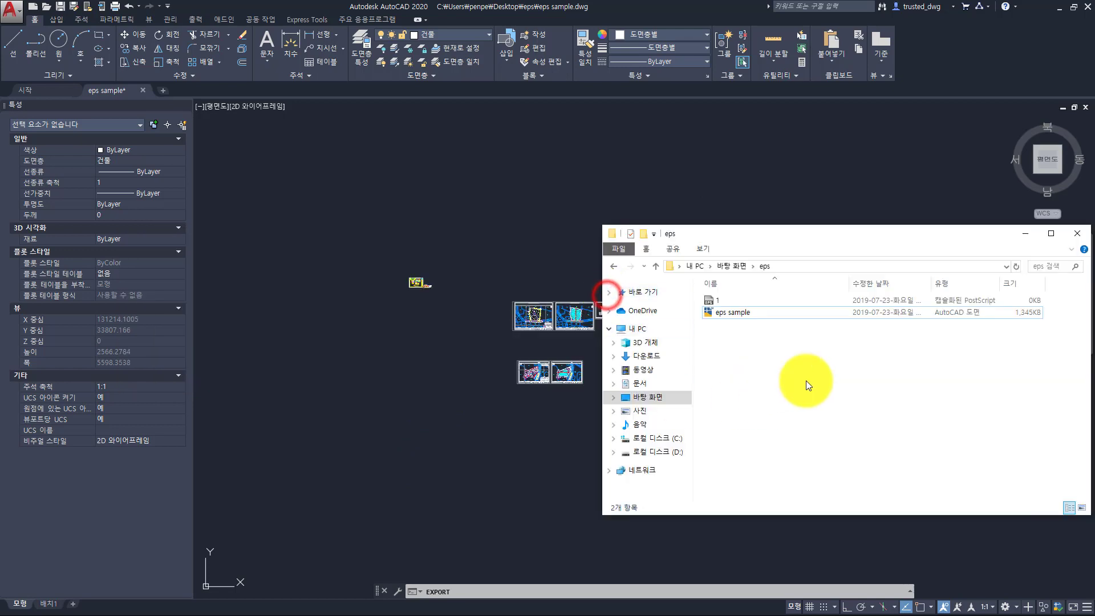
click(813, 362)
click(787, 301)
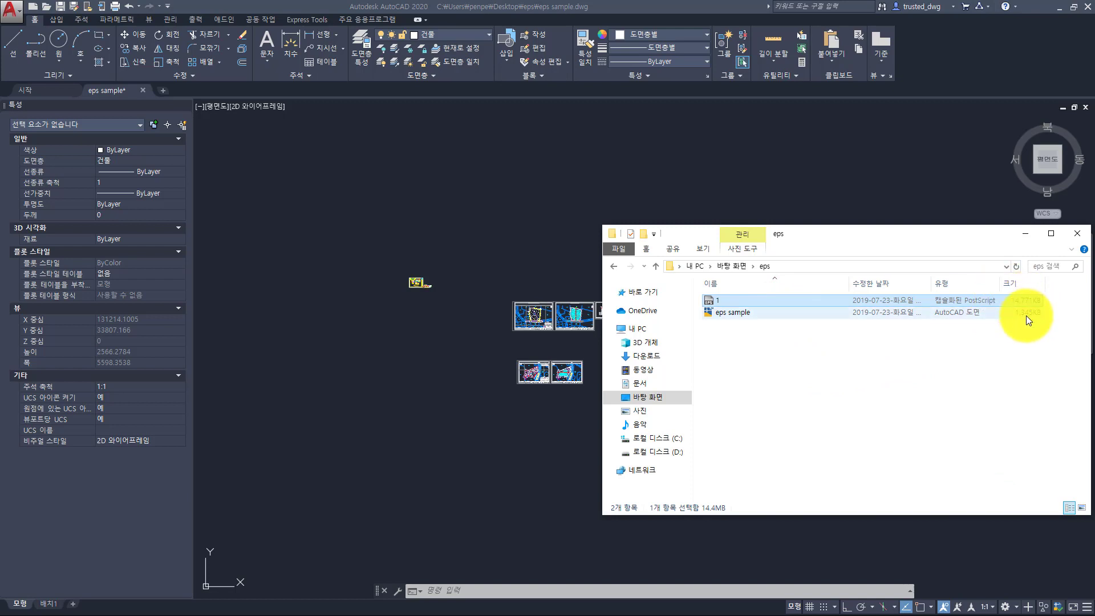
key(alt+Tab)
click(846, 316)
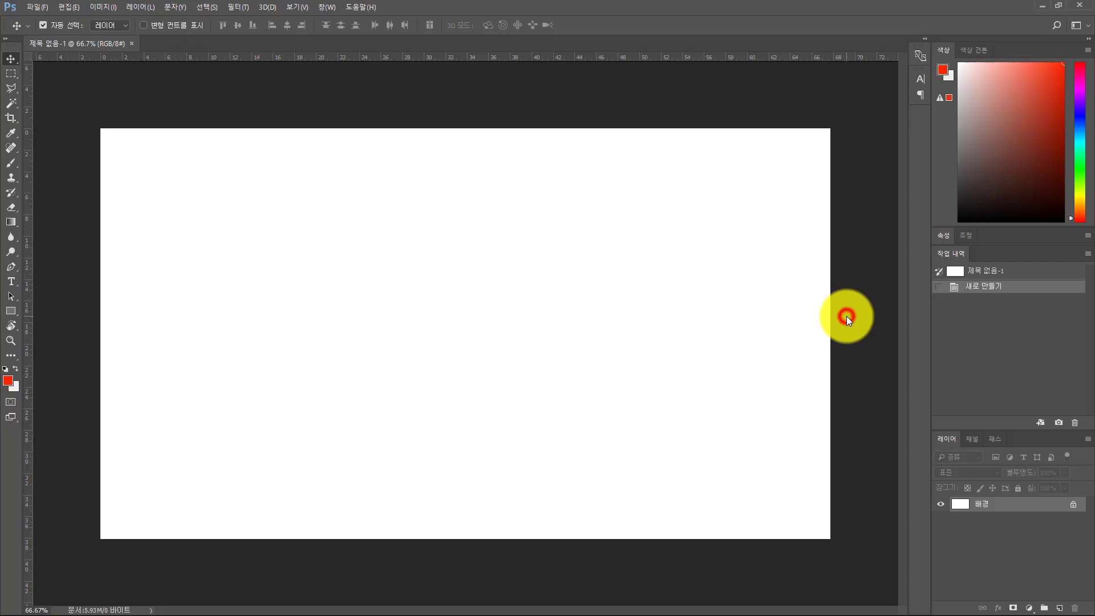
drag(718, 299, 355, 46)
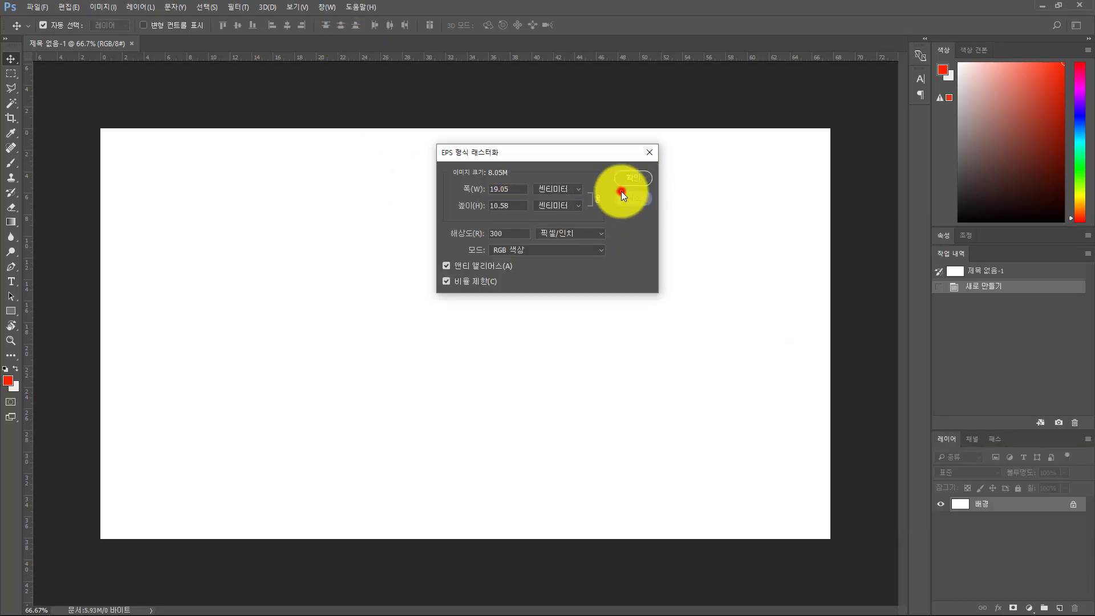
click(621, 195)
Step: Open the exported file 1 from the eps folder in Photoshop, accepting the offered EPS rasterizing settings
key(alt+Tab)
drag(913, 300, 375, 42)
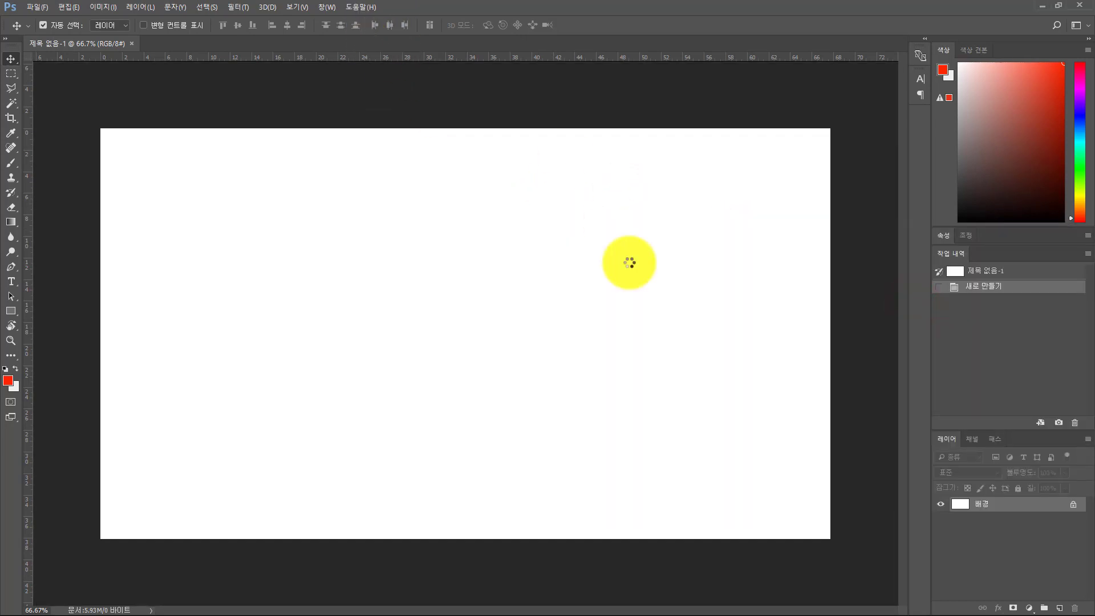
click(634, 177)
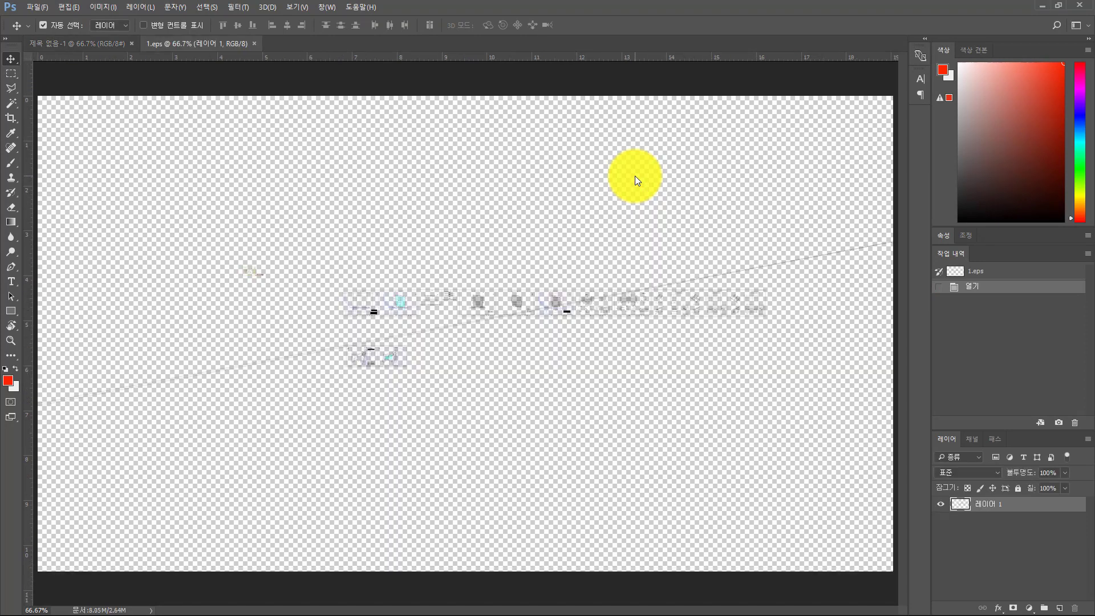
Step: Switch between AutoCAD and Photoshop to compare the drawing's sheet layout with the opened 1.eps image
key(alt+Tab)
click(654, 298)
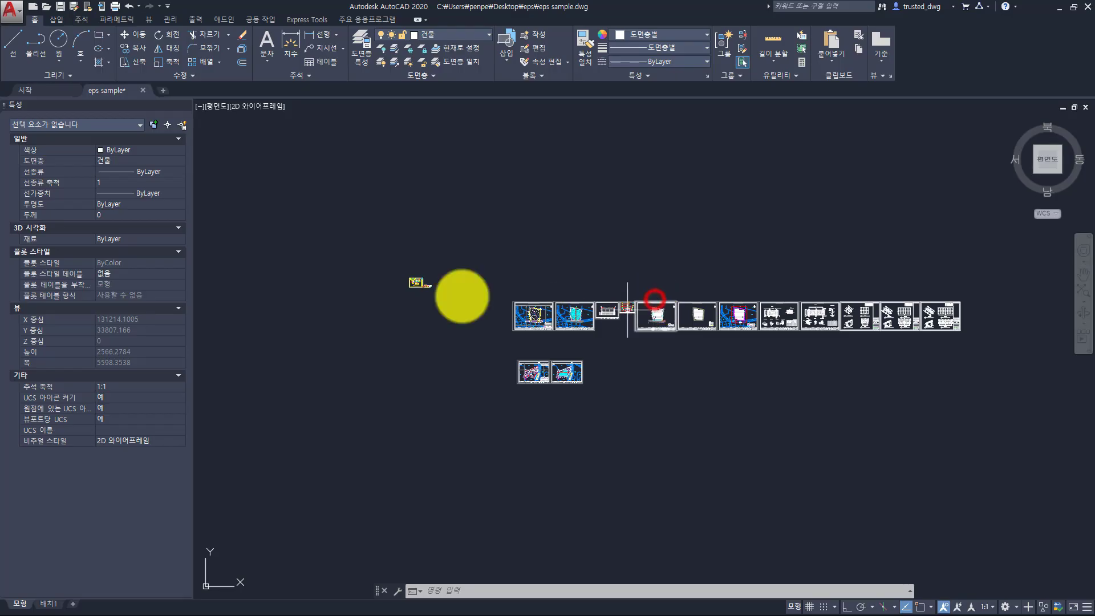
key(alt+Tab)
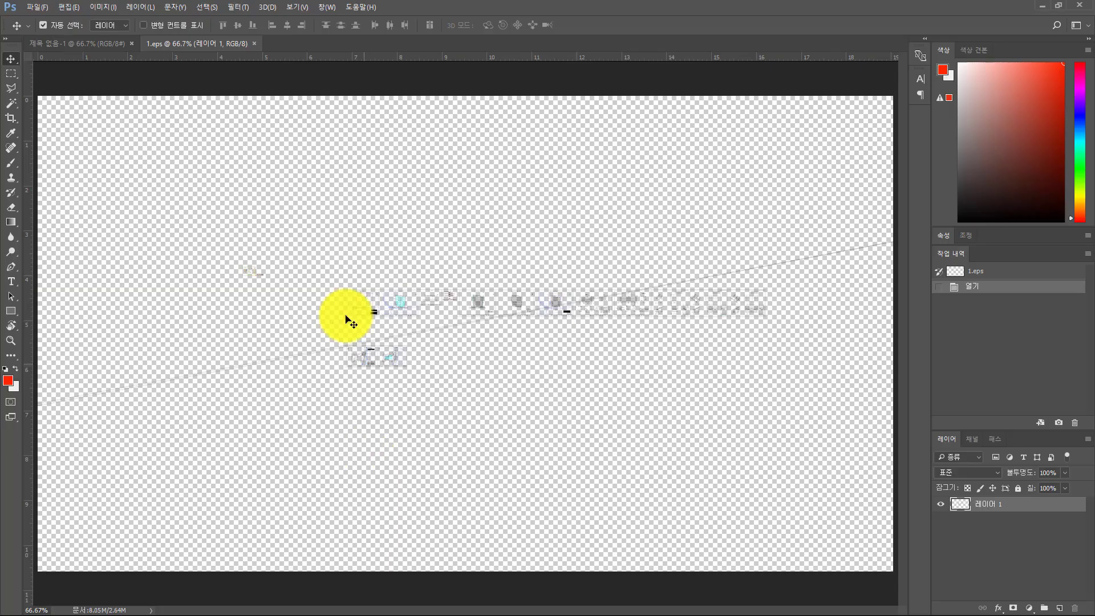
key(alt+Tab)
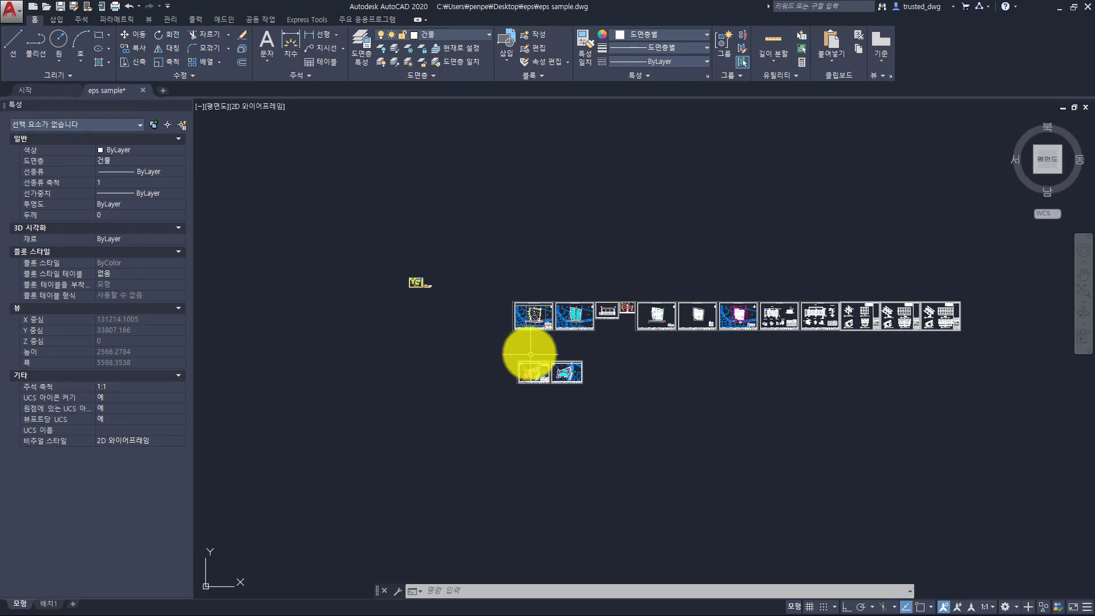
Step: Zoom in on the first sheet of the upper row and fit the view to its outer border using ZOOM Object
text(z)
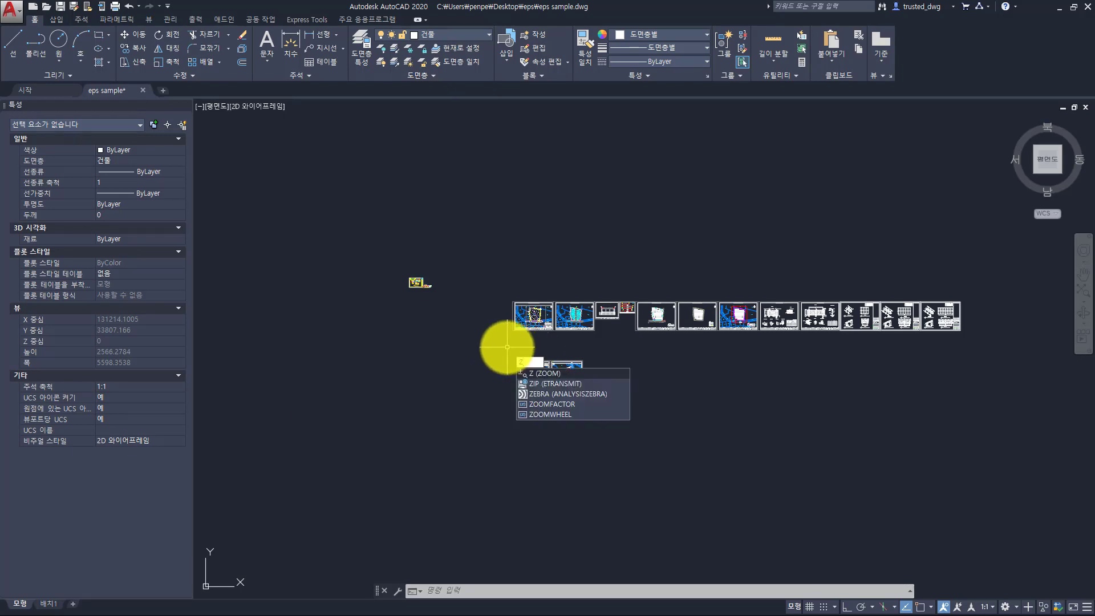
key(Return)
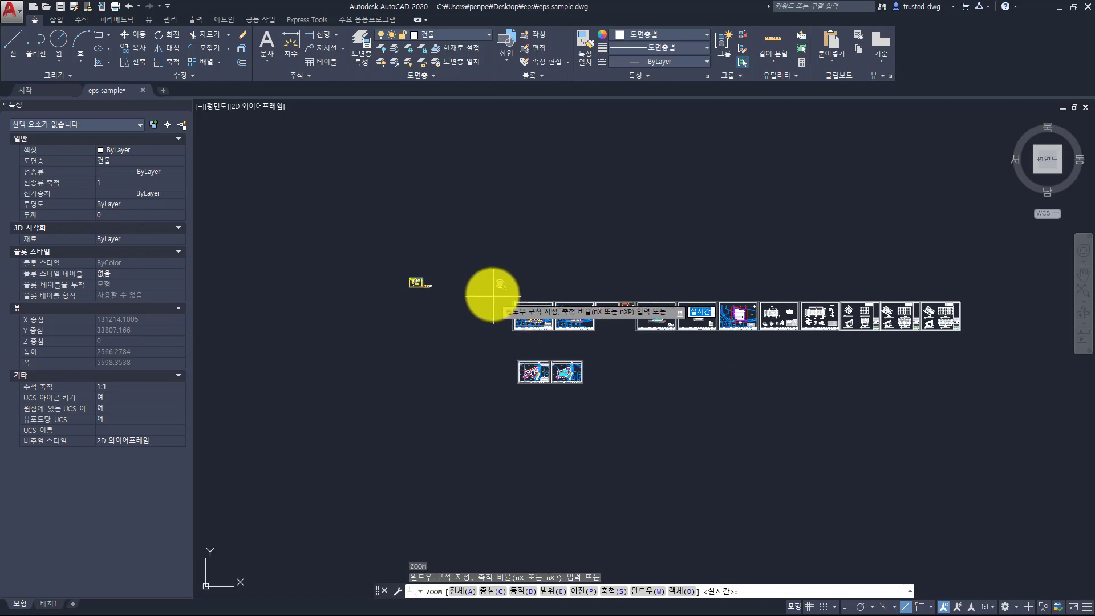
click(478, 280)
click(588, 359)
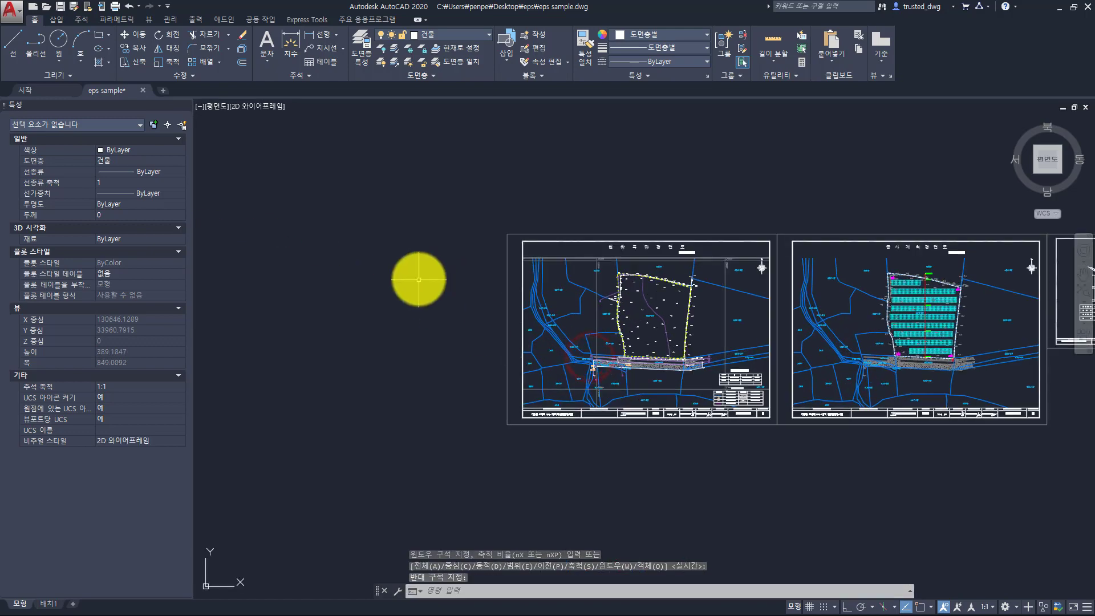
key(Return)
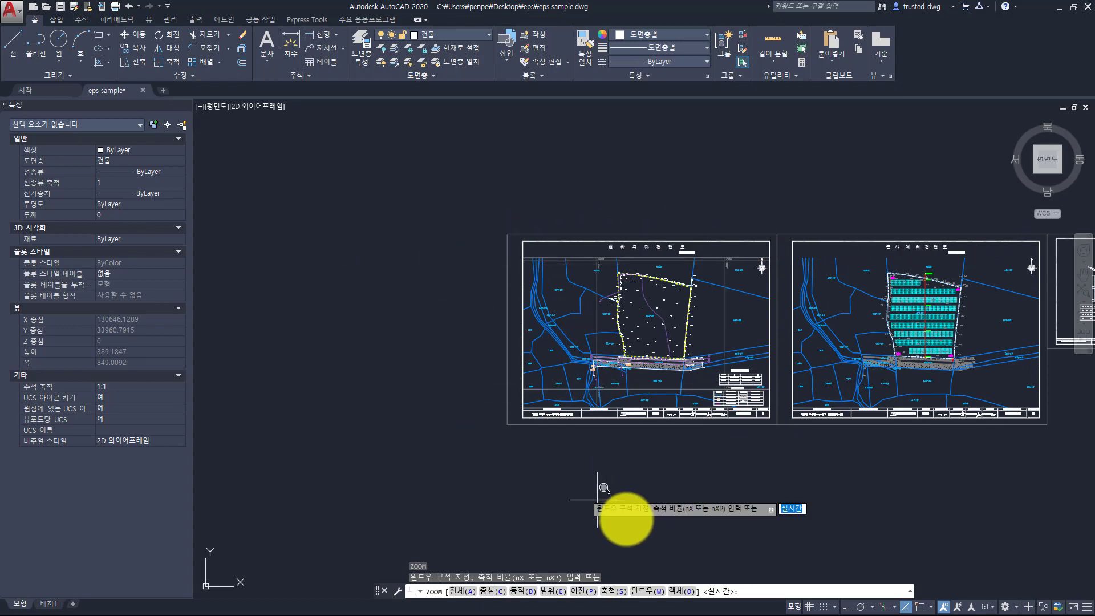
click(675, 591)
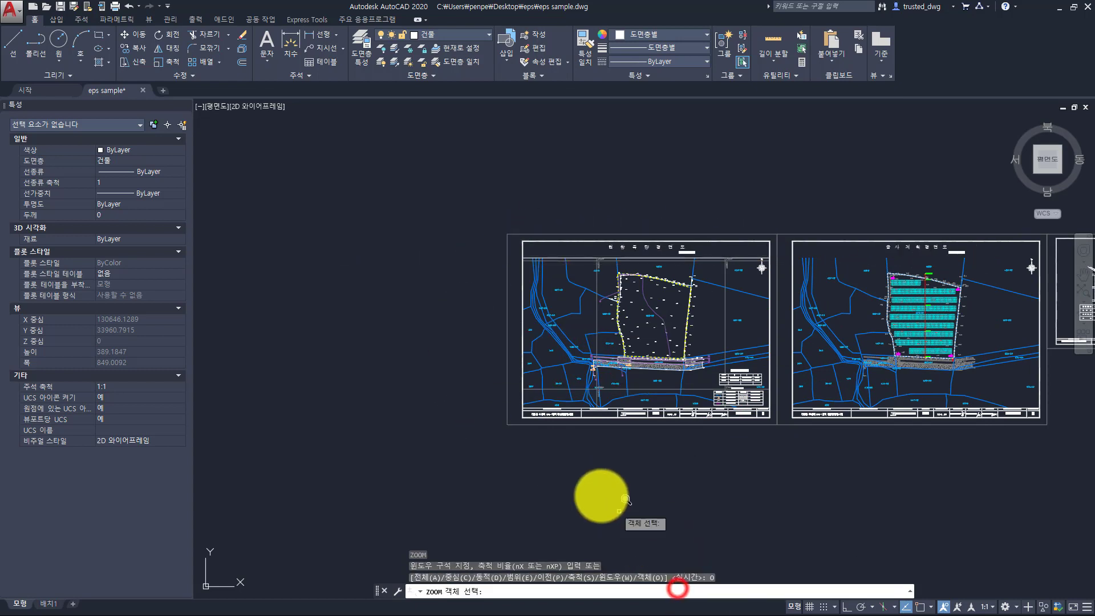
click(519, 423)
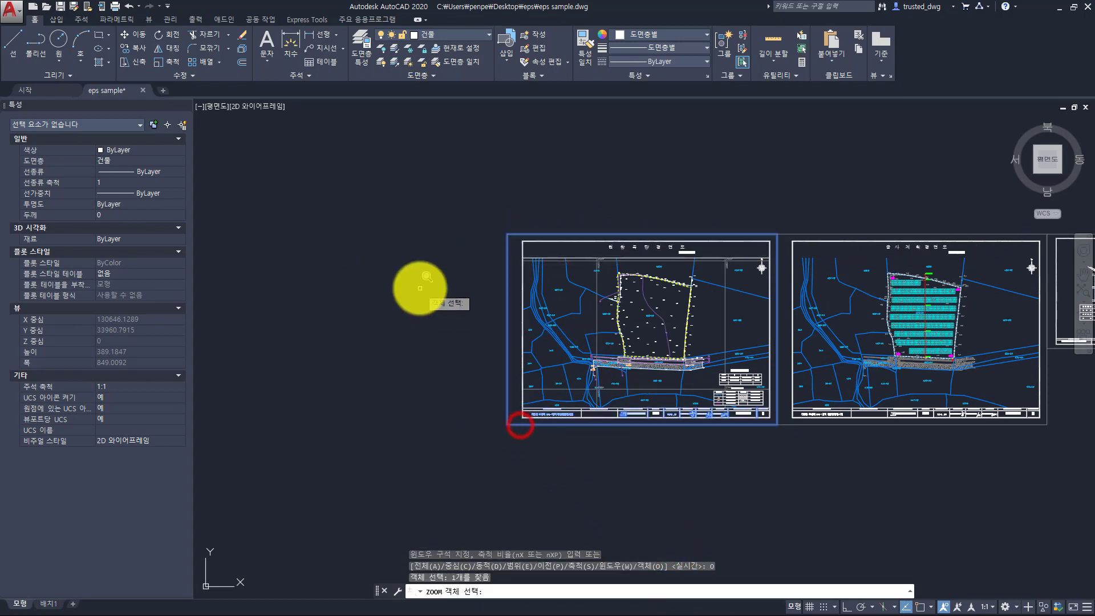
key(Return)
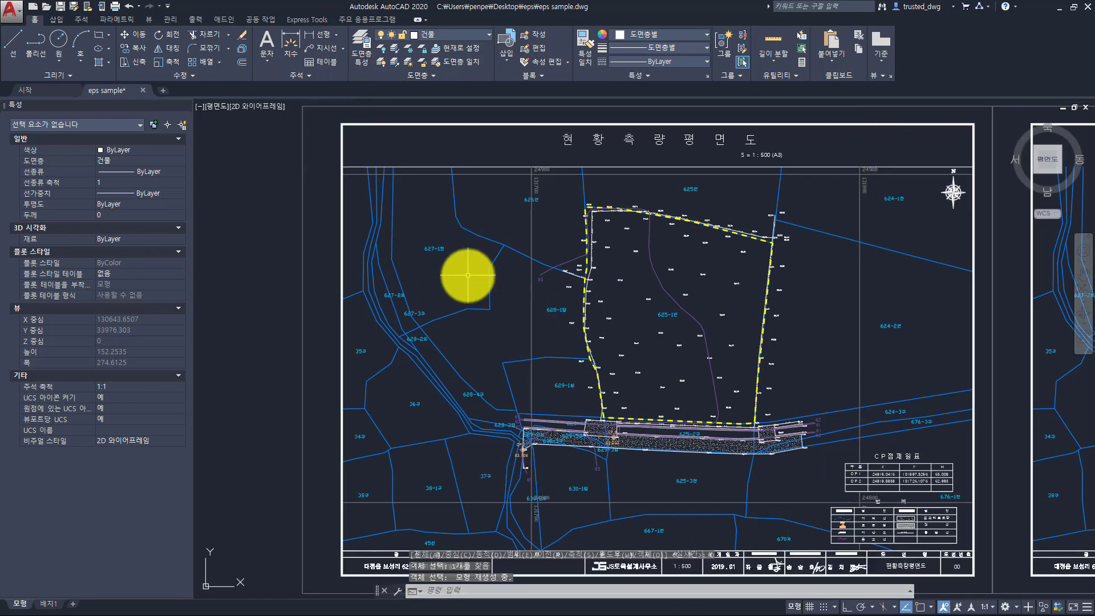
Step: Export the current view as an Encapsulated PS (*.eps) file named 2 in the eps folder
key(Return)
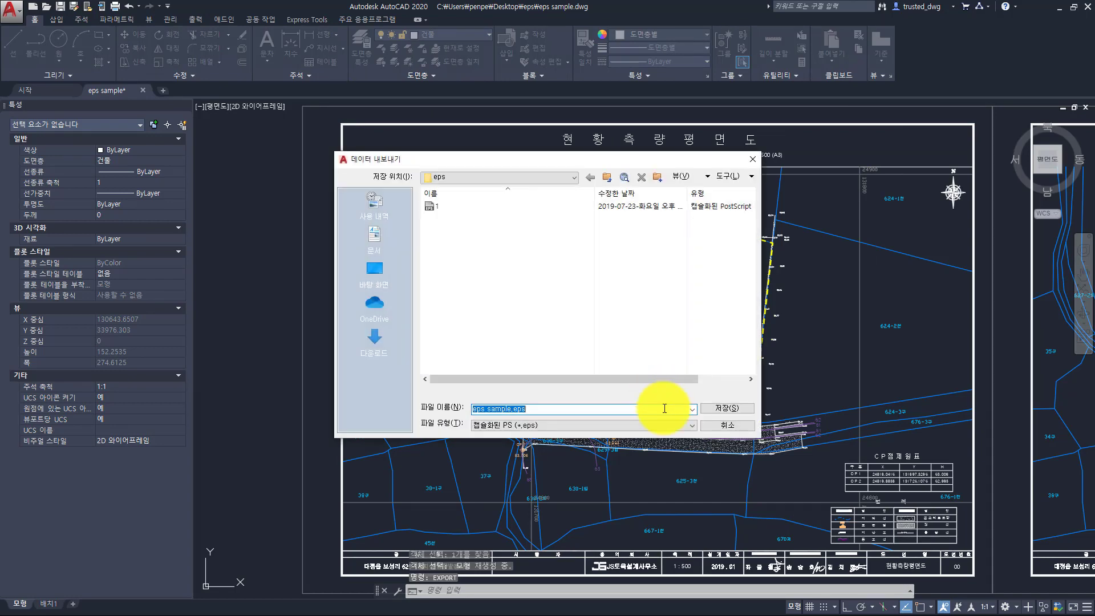
text(2)
click(727, 410)
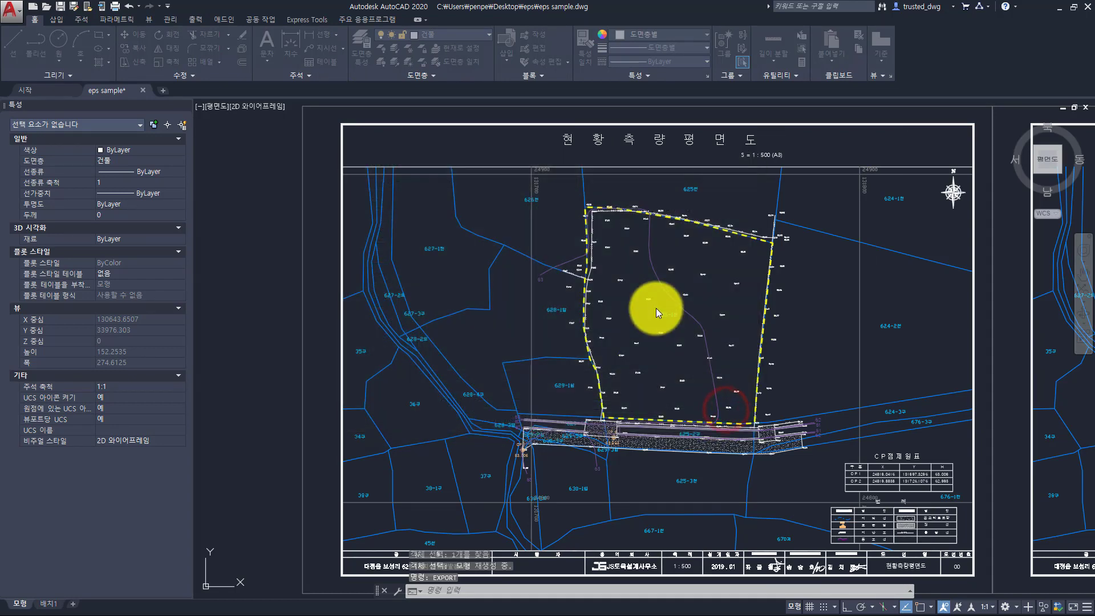
Step: Switch to the eps folder in File Explorer and check the file size of the exported file 2
key(alt+Tab)
click(618, 290)
click(856, 367)
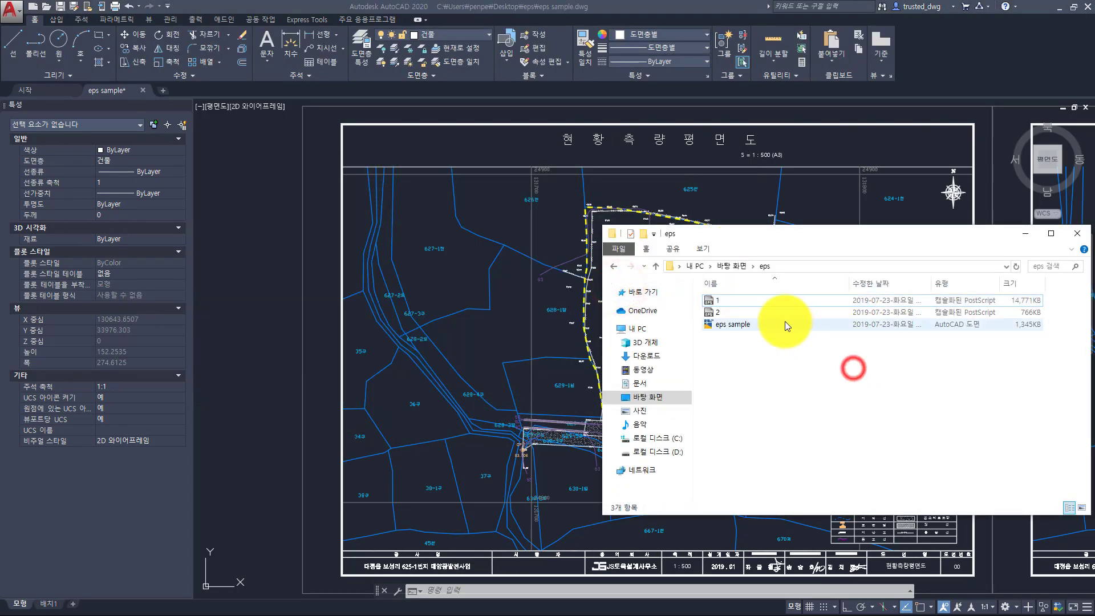
click(768, 313)
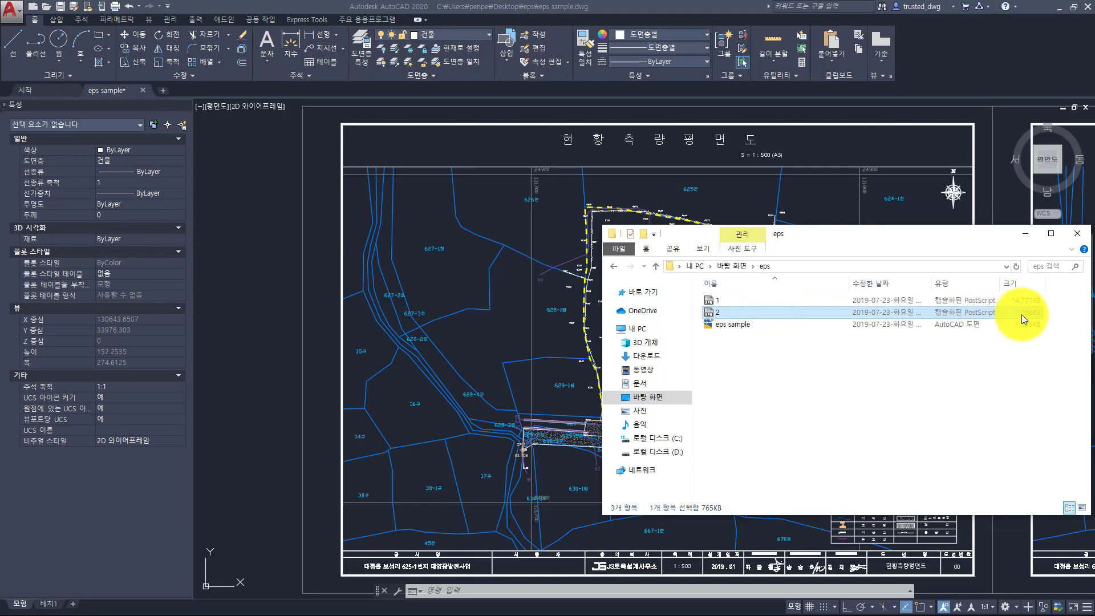
Step: Switch to Photoshop and open the exported file 2 from the eps folder, accepting the offered EPS rasterizing settings
key(alt+Tab)
click(640, 303)
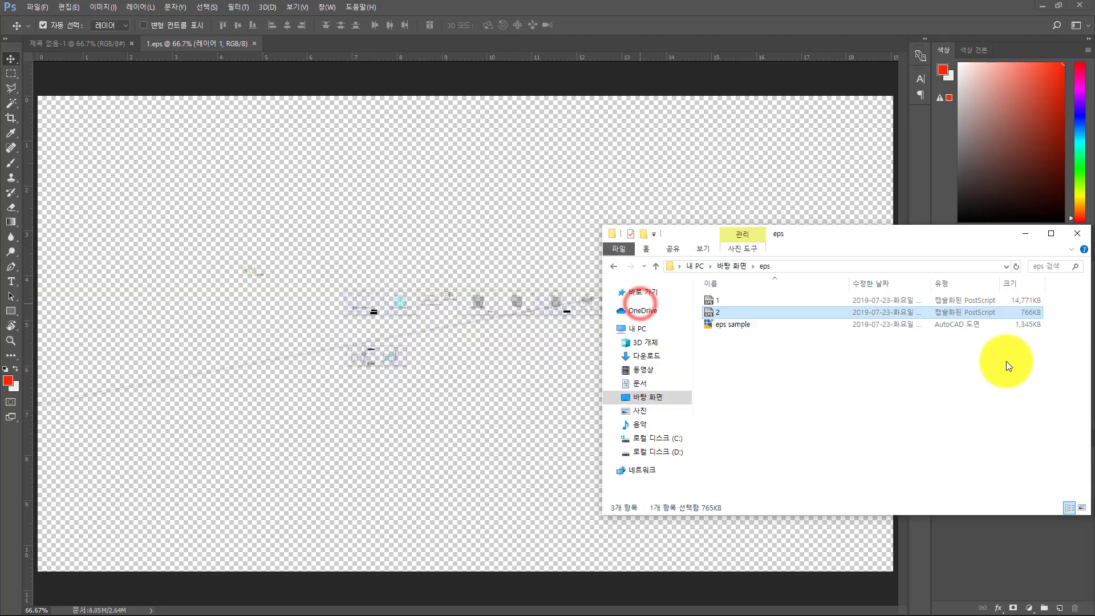
drag(941, 313, 386, 42)
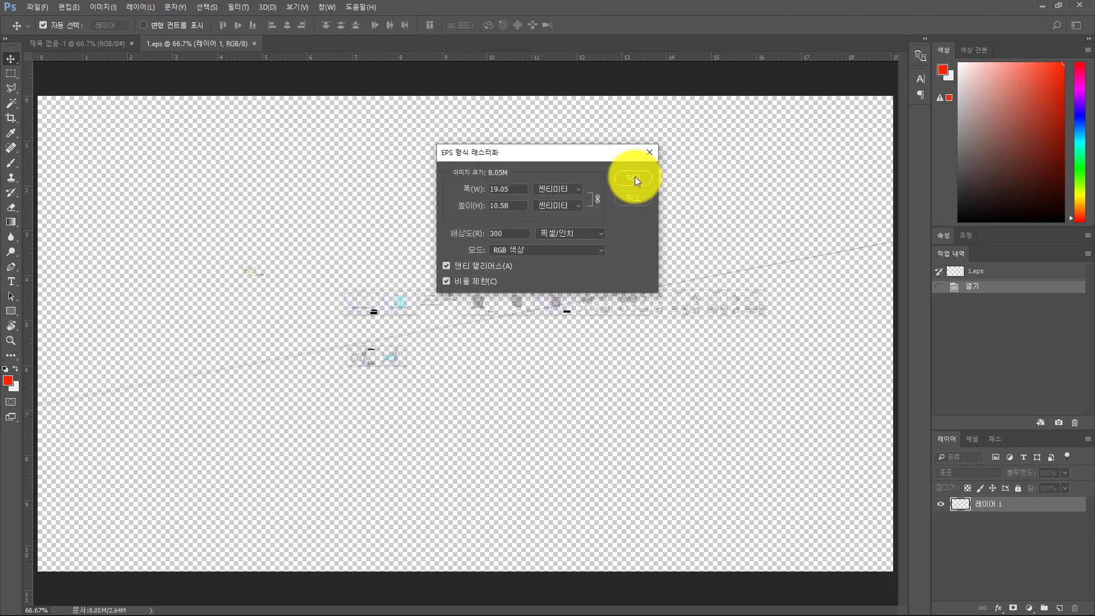
click(633, 179)
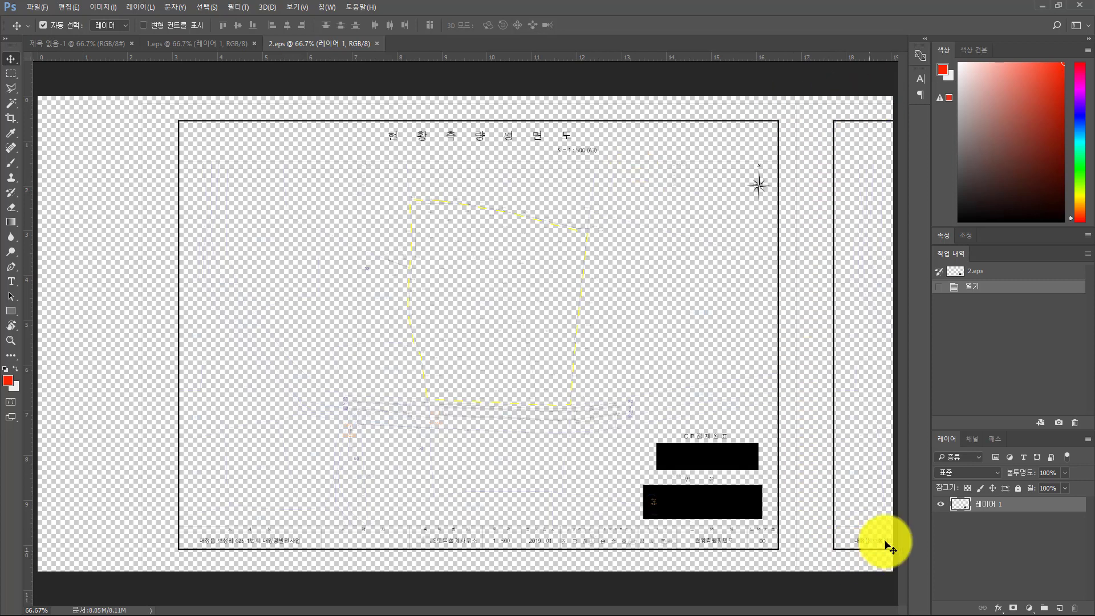
Step: Switch to AutoCAD and back to Photoshop to compare the original first sheet with the opened 2.eps image
key(alt+Tab)
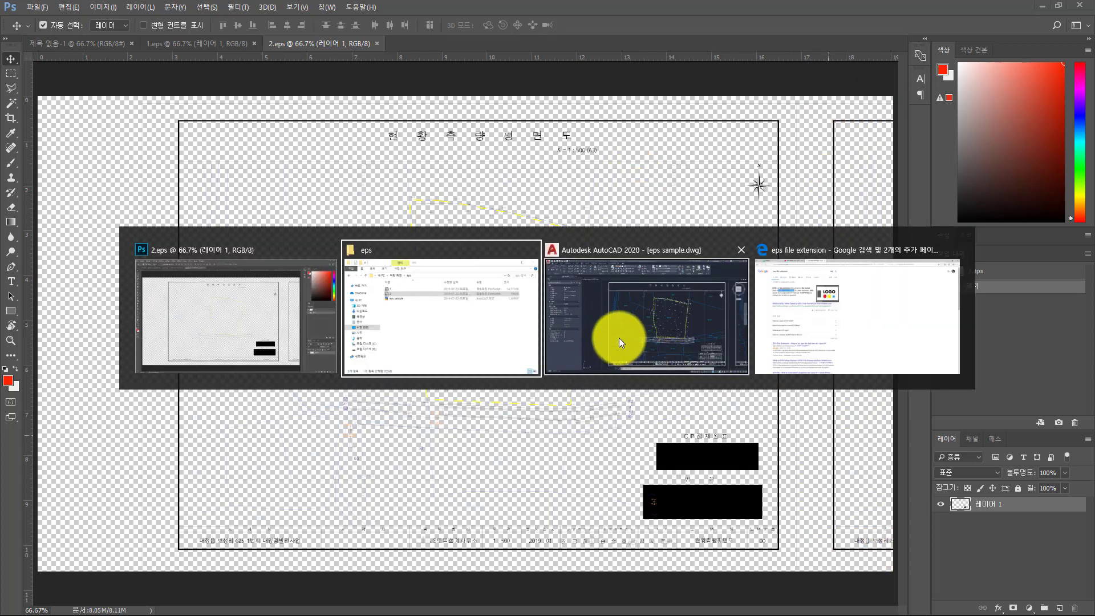
key(alt+Tab)
key(alt+Tab)
click(655, 302)
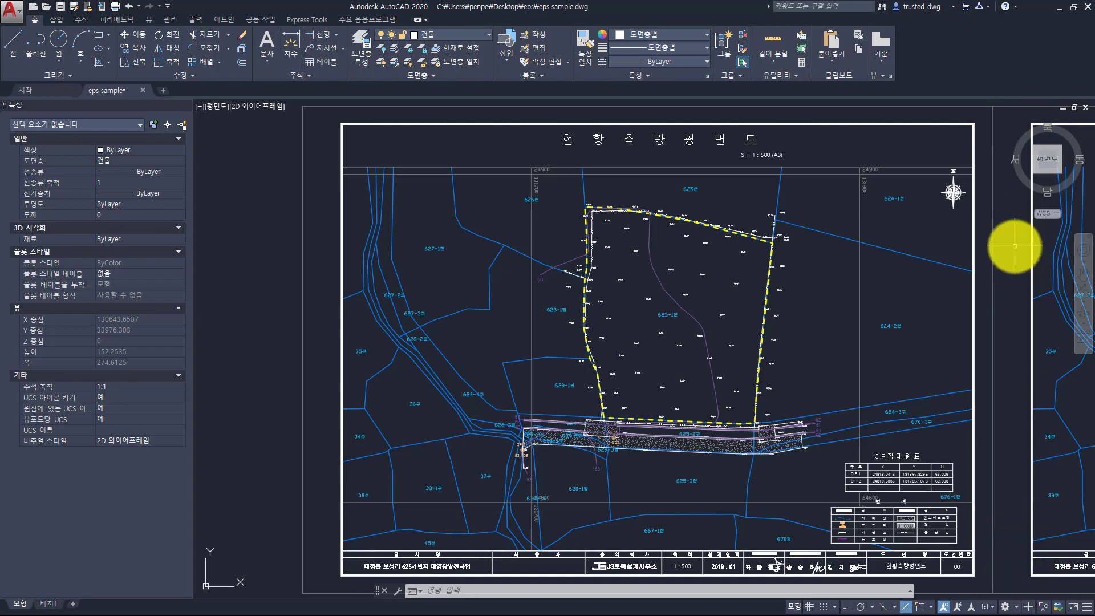
key(alt+Tab)
click(478, 335)
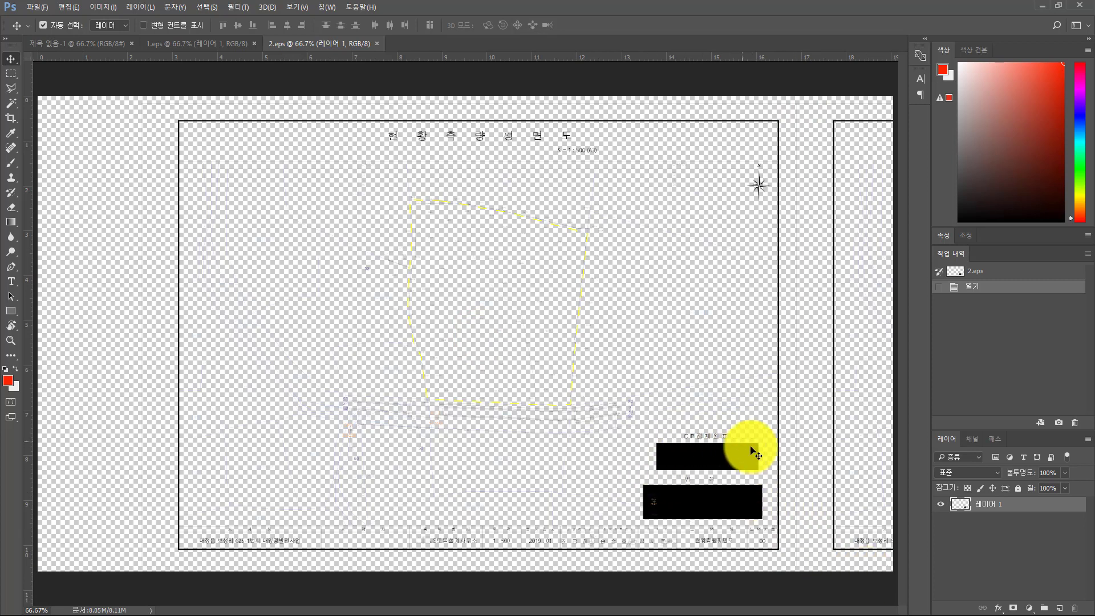
Step: Switch to AutoCAD, select the frame of the CP점제원표 table and check its object type in the properties
key(alt+Tab)
scroll(814, 428, up, 10)
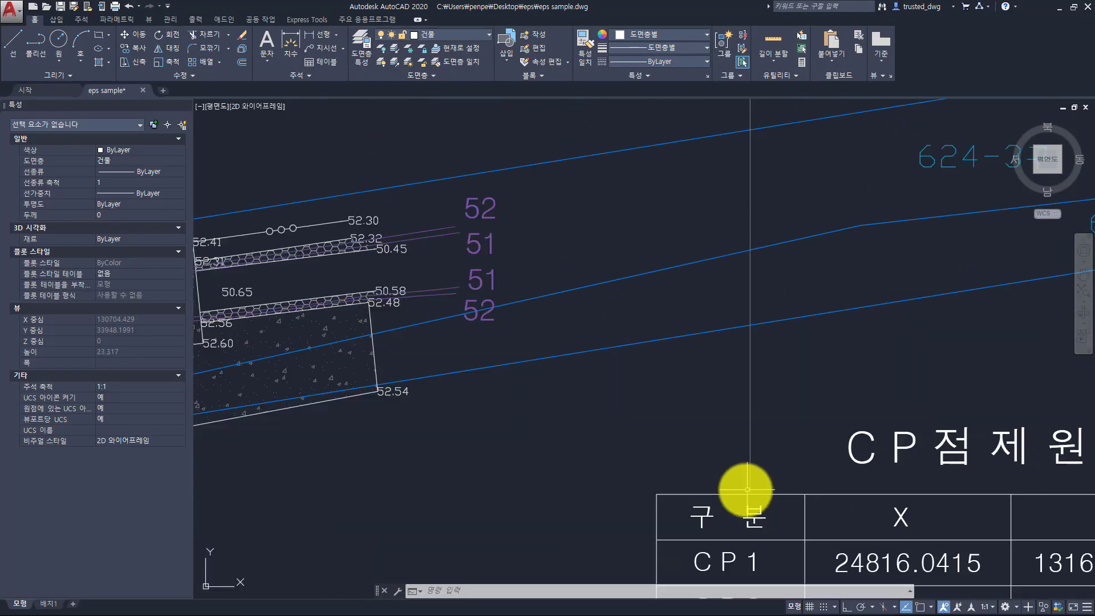
click(656, 440)
click(100, 123)
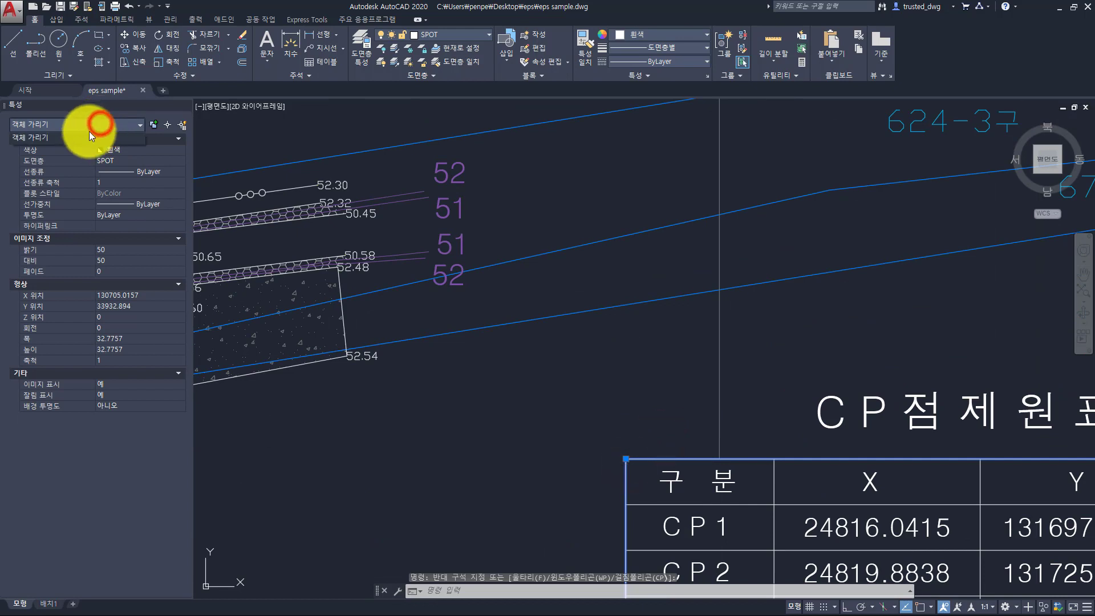
click(67, 136)
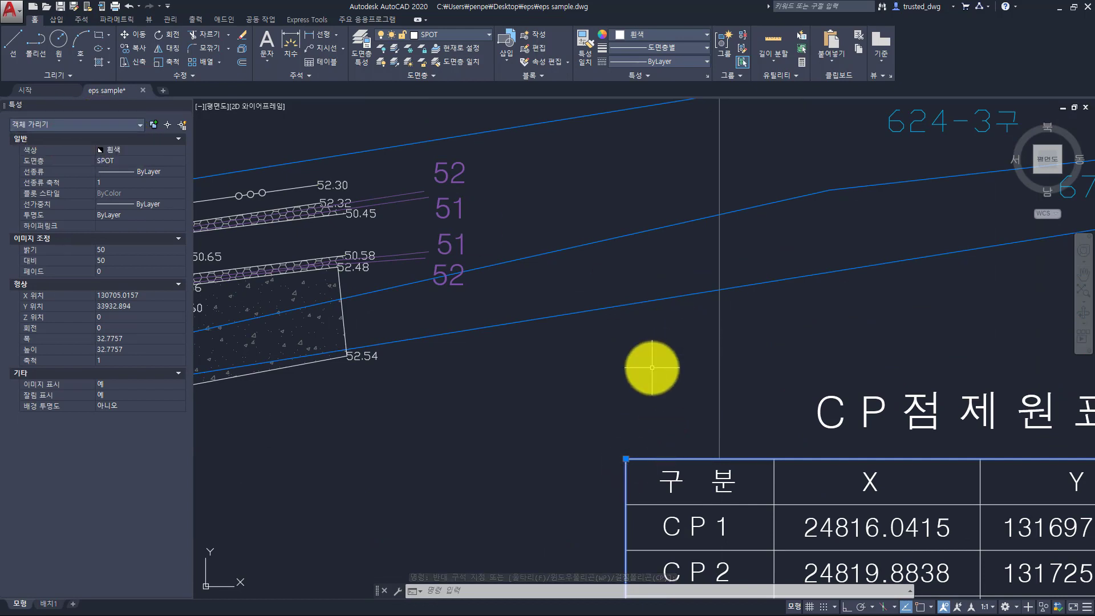
Step: Compare the CP점제원표 table area in 2.eps in Photoshop with the selected wipeout object in AutoCAD
key(alt+Tab)
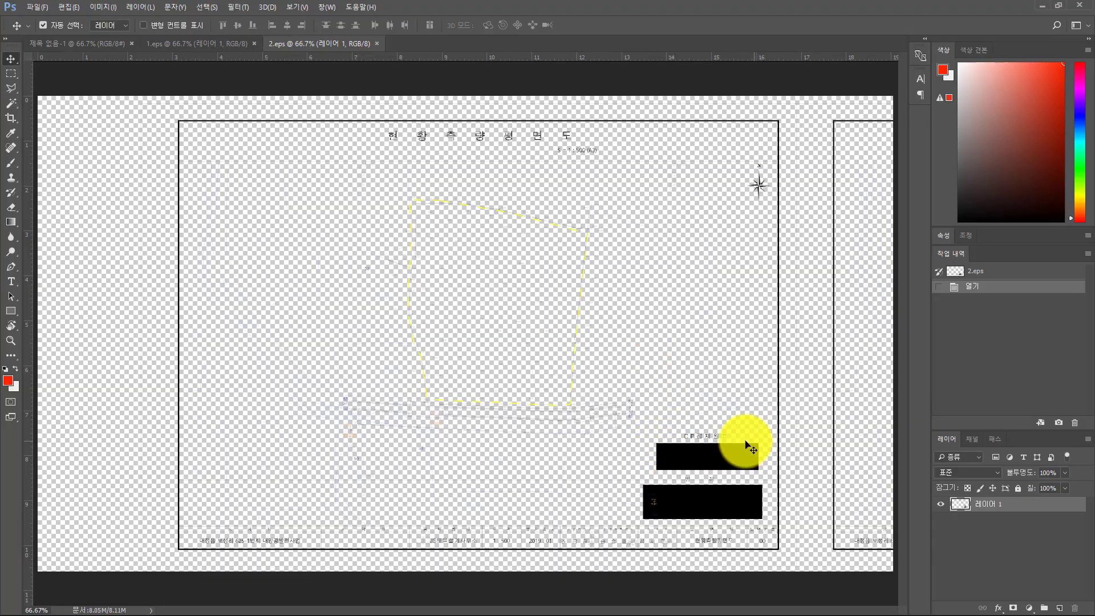
key(alt+Tab)
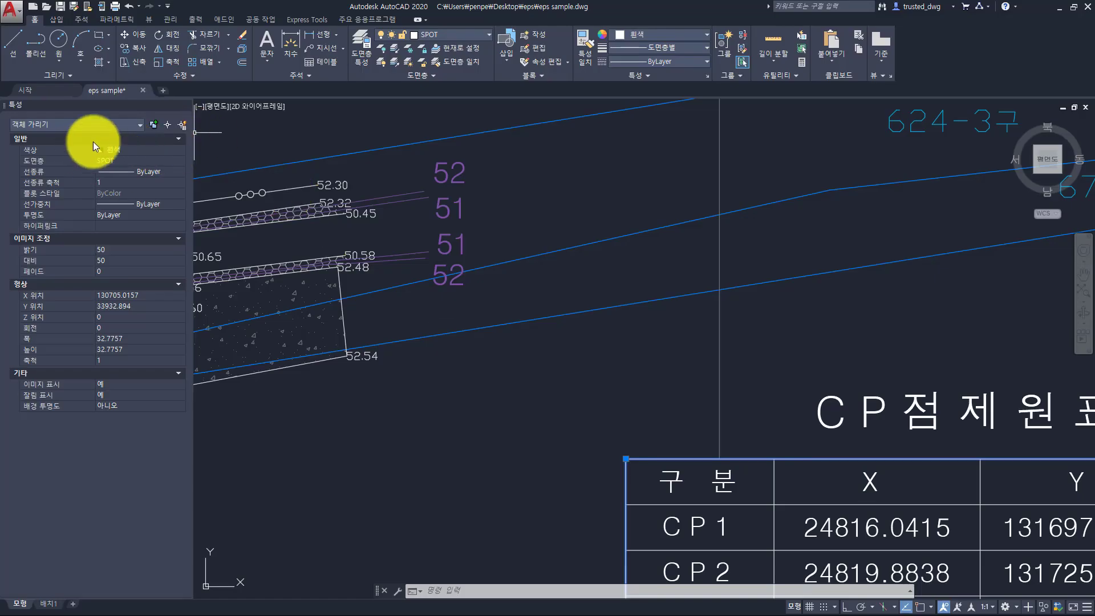
key(alt+Tab)
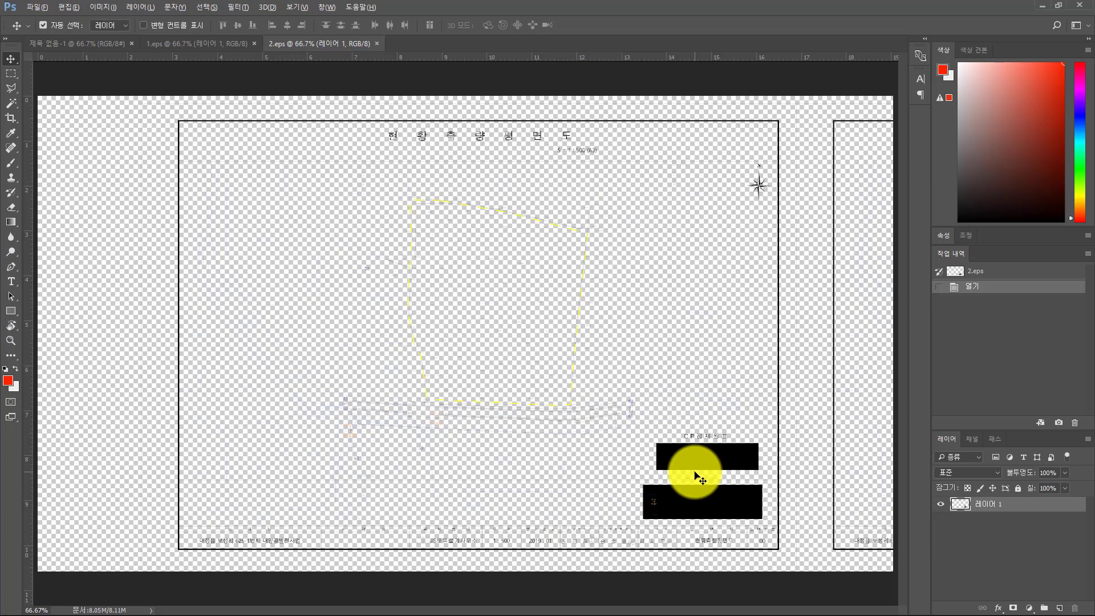
key(alt+Tab)
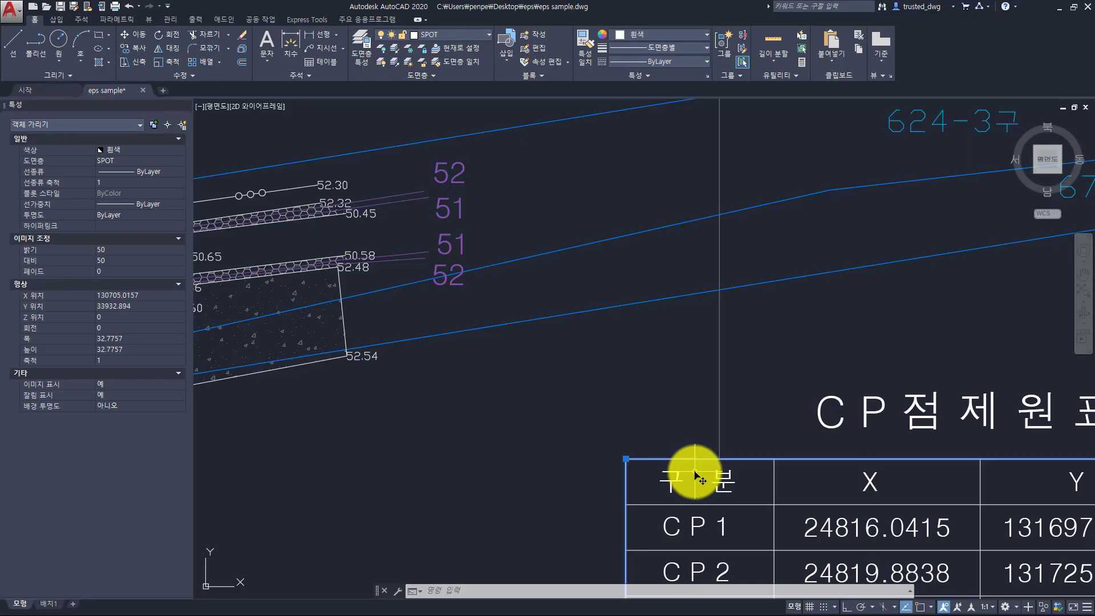
key(alt+Tab)
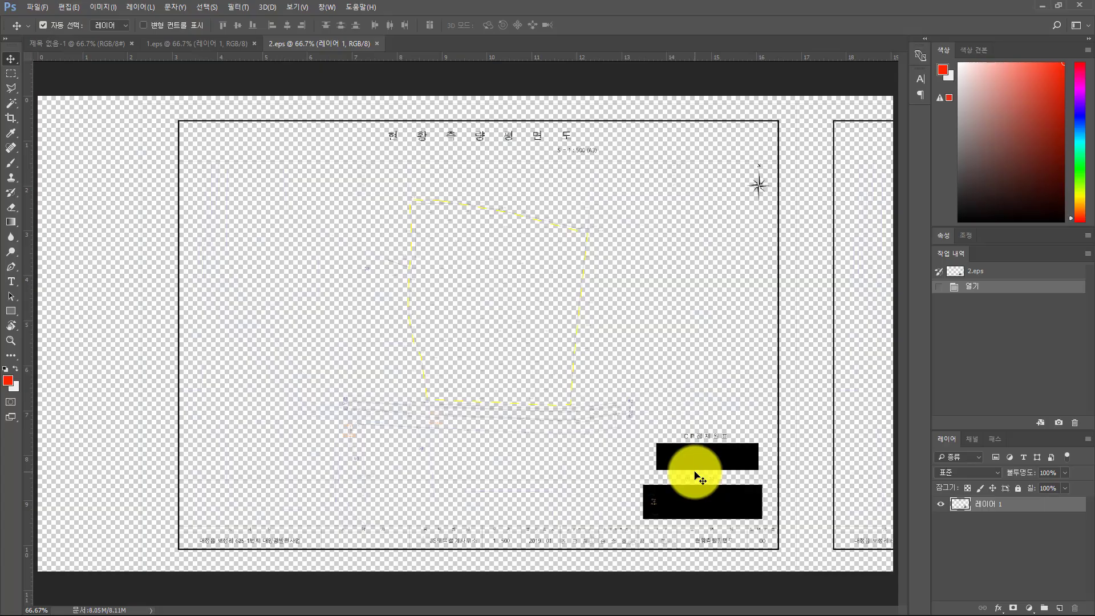
key(alt+Tab)
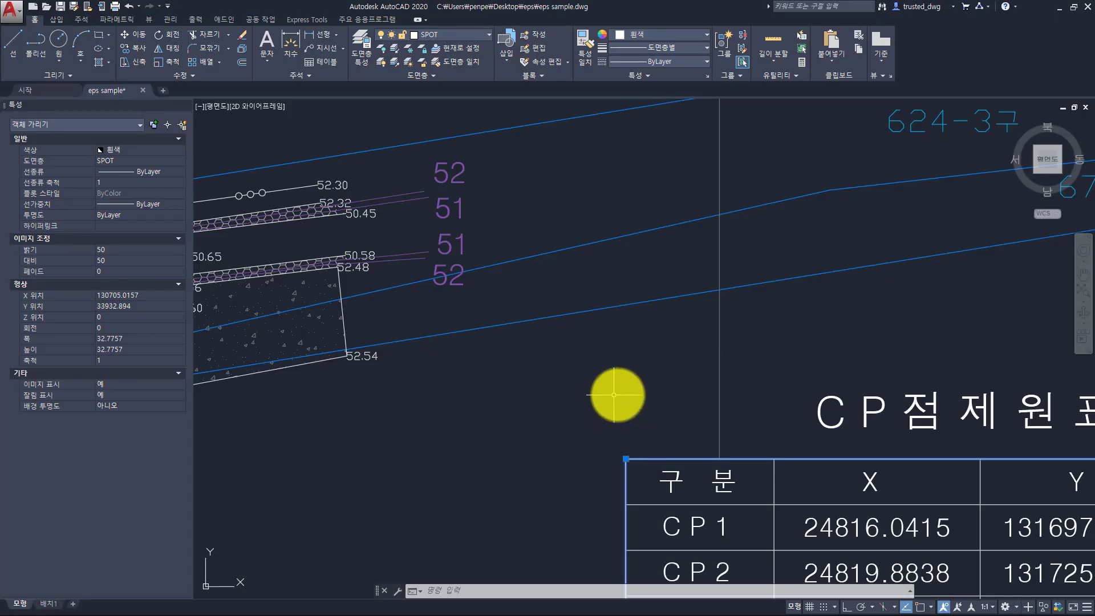
Step: Deselect the wipeout object and zoom to the extents to show all the drawing sheets
key(Escape)
middle_click(615, 391)
middle_click(615, 391)
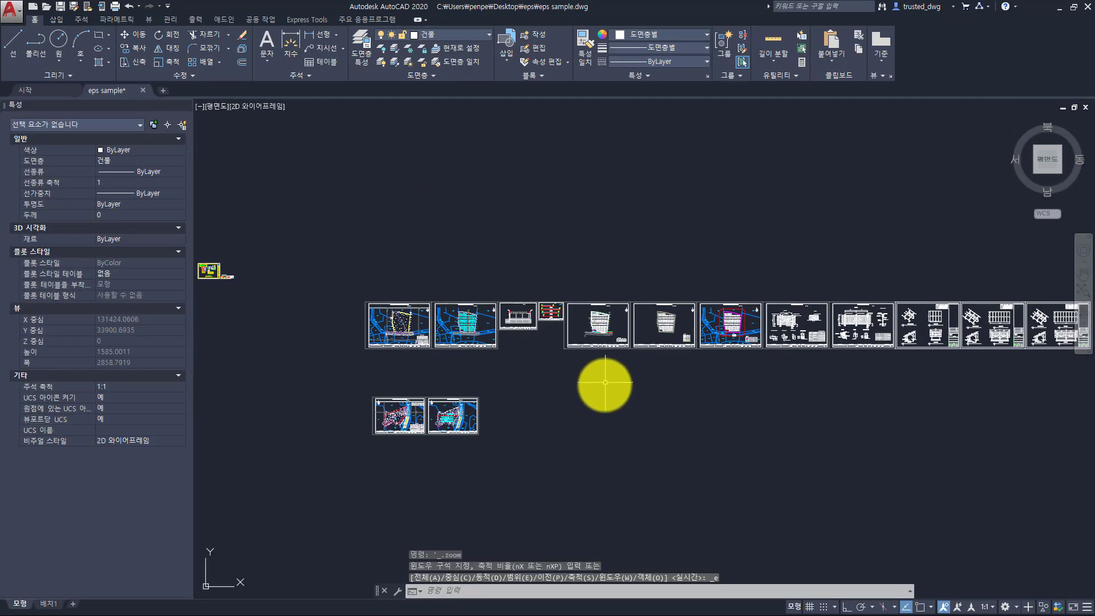
key(Escape)
key(Escape)
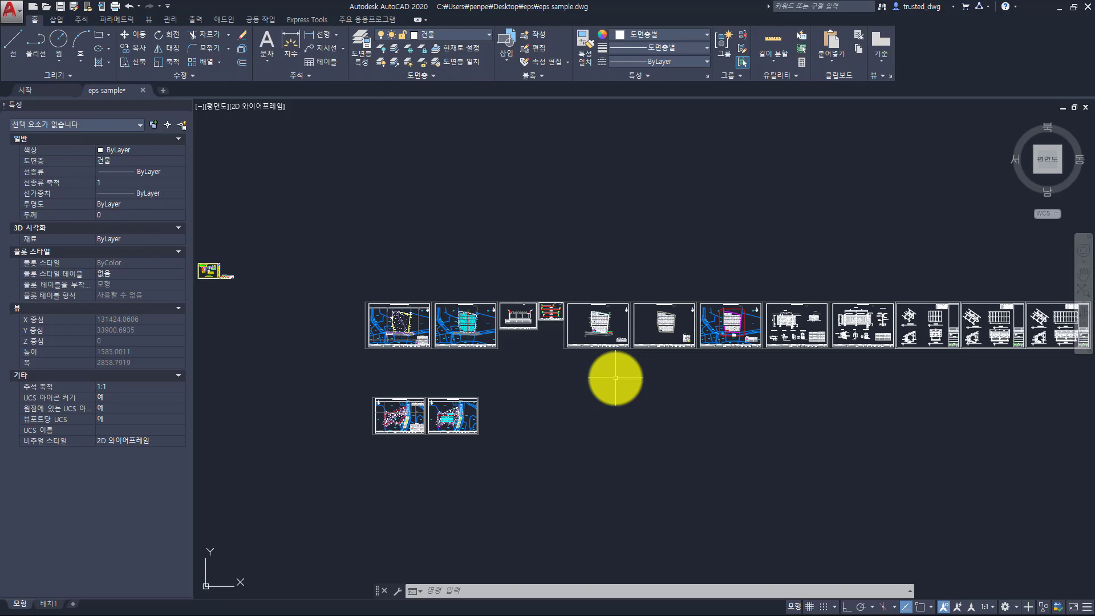
Step: Open the Windows Control Panel by running the command control
key(super+r)
text(cont)
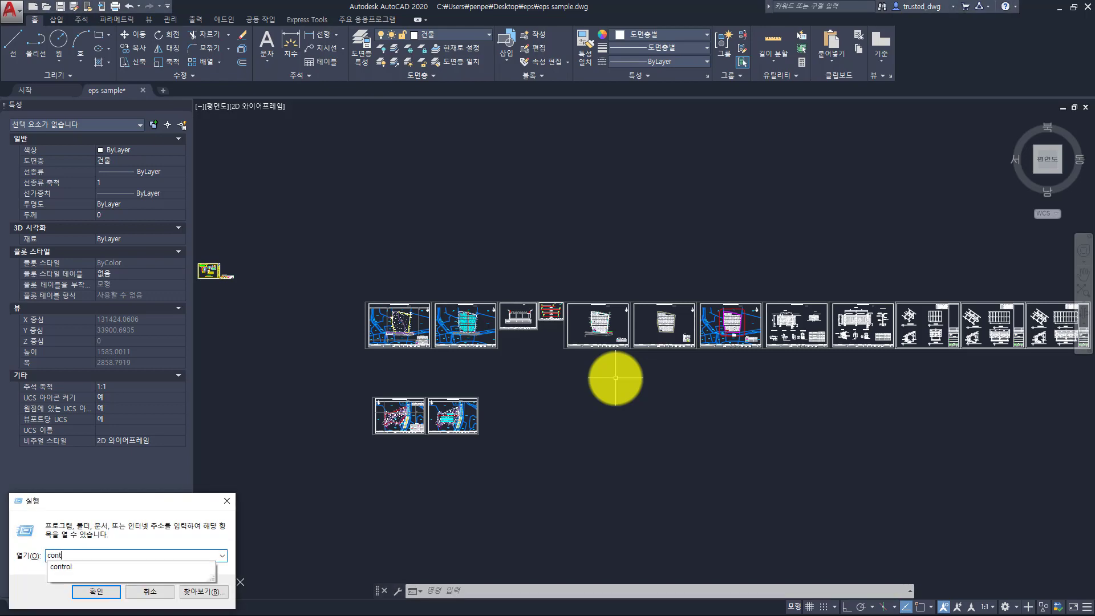
text(rol)
key(Return)
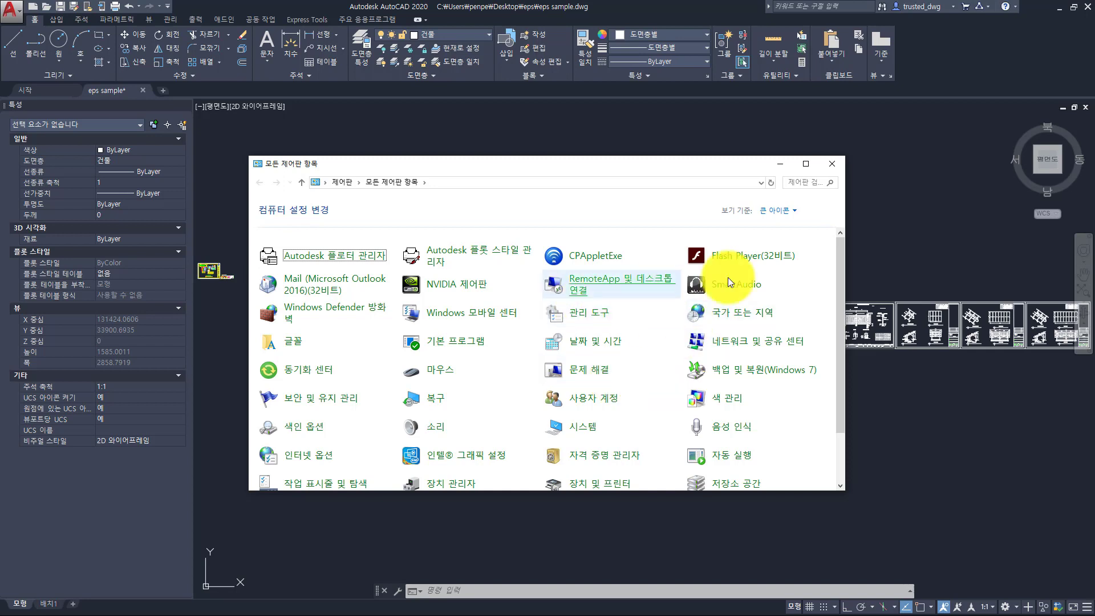
Step: Switch the Control Panel to category view and back to large icons (큰 아이콘)
click(777, 212)
click(774, 227)
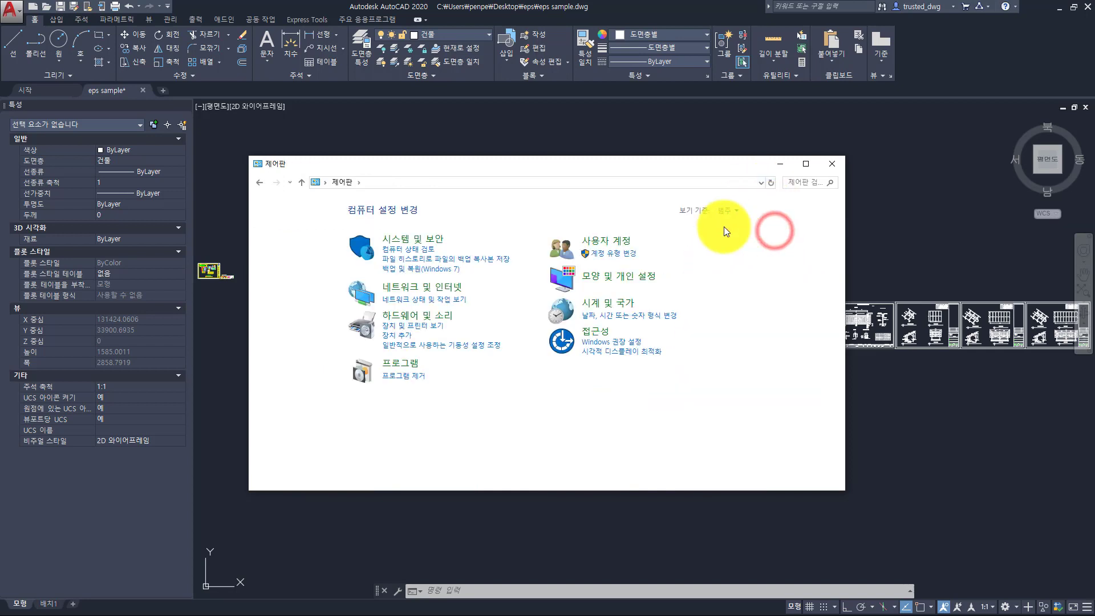
click(737, 209)
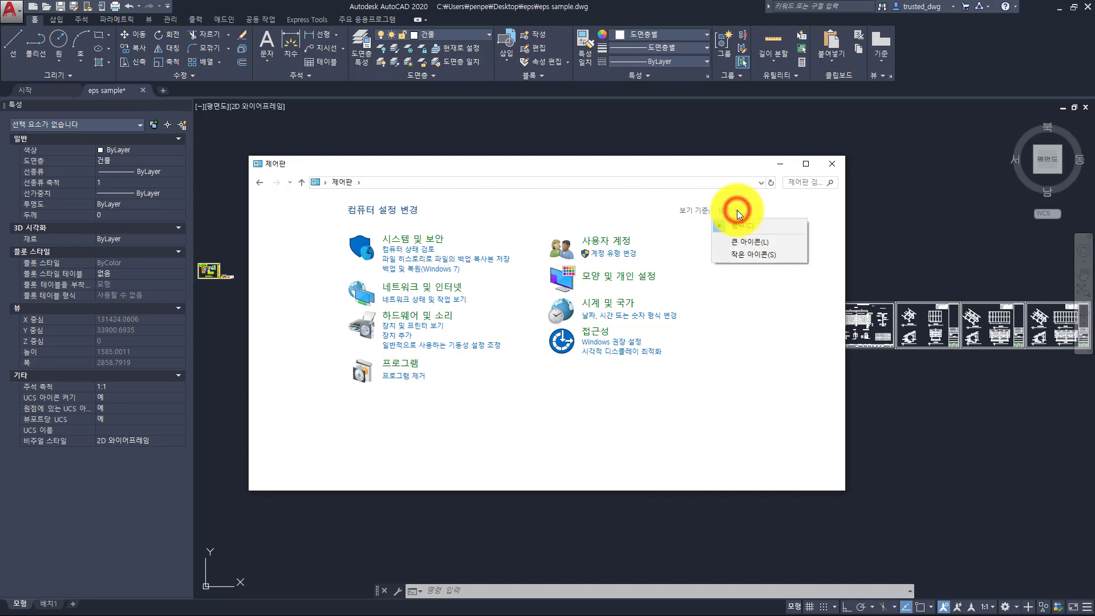
click(741, 238)
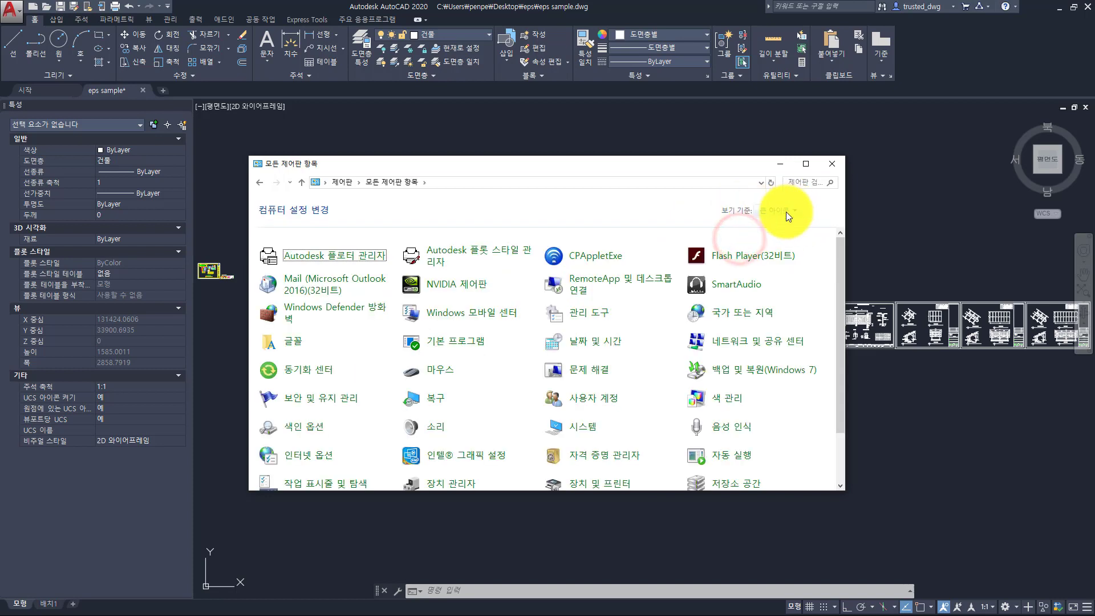
Step: View the 플로터 추가 마법사 shortcut through Autodesk 플로터 관리자 in the Control Panel and close both windows
click(353, 260)
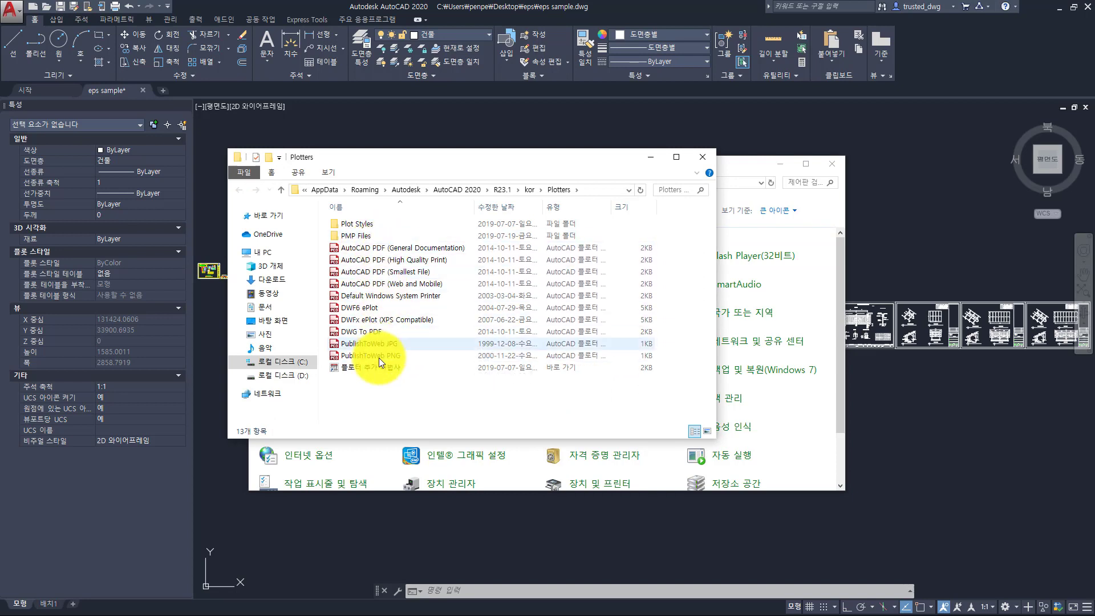
click(373, 404)
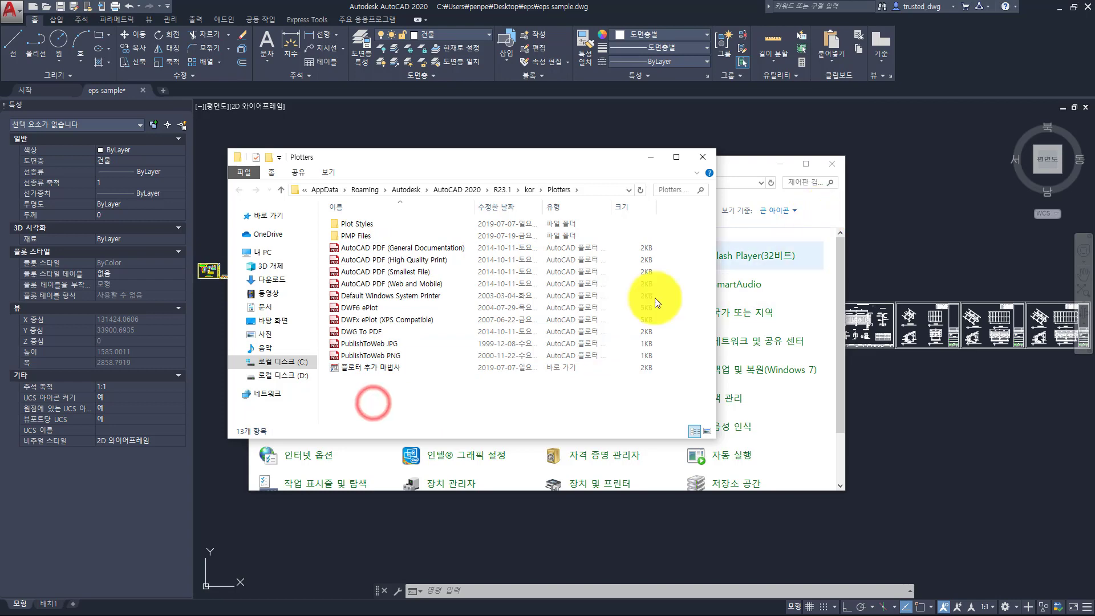
click(456, 394)
click(393, 366)
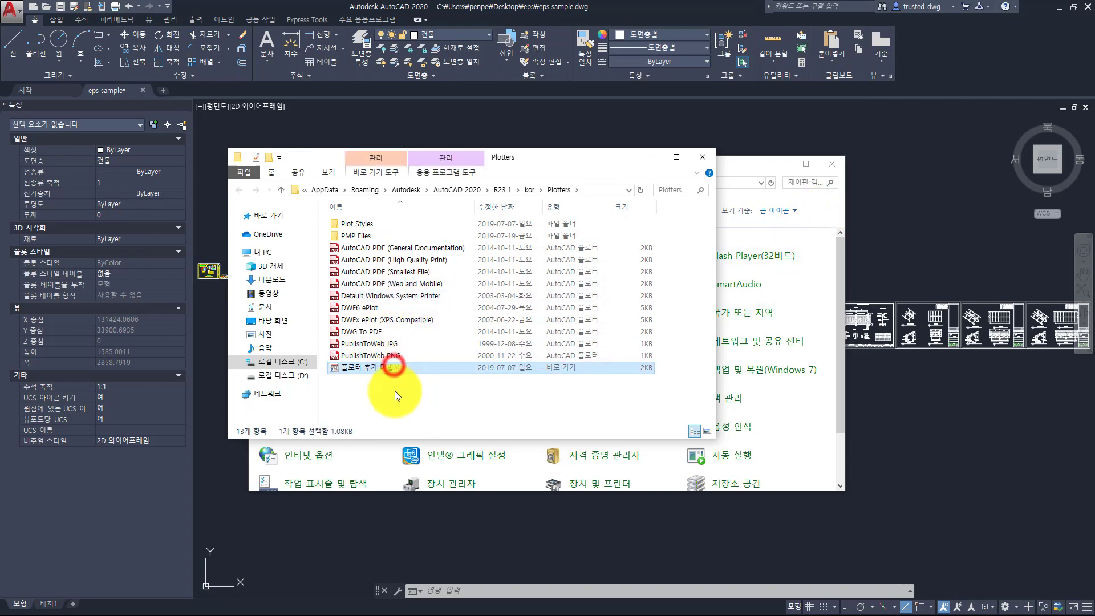
click(706, 159)
click(832, 163)
key(Escape)
key(Escape)
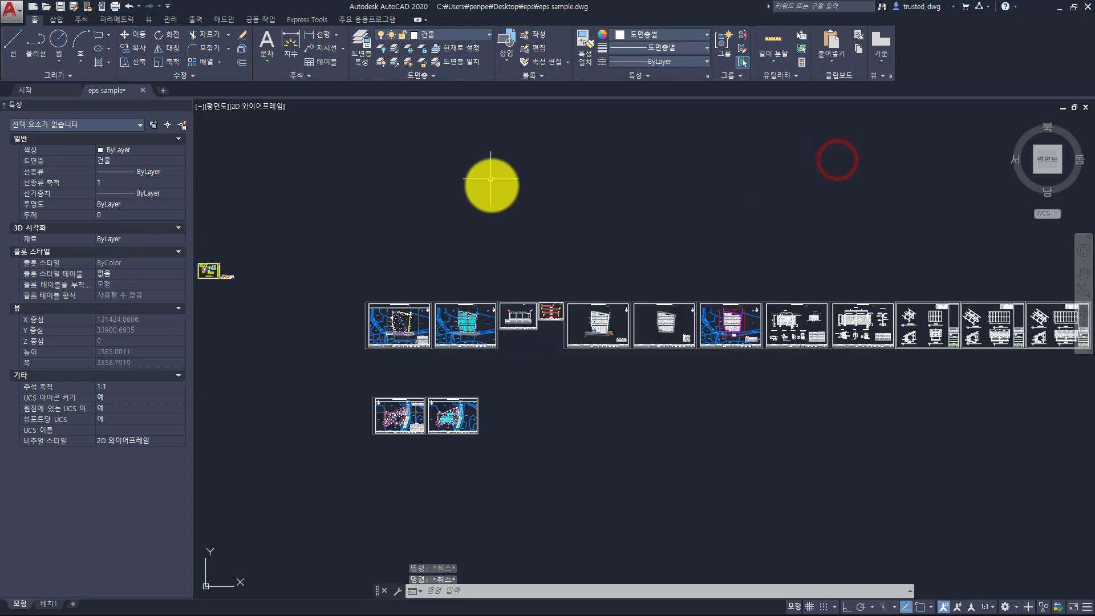
key(Escape)
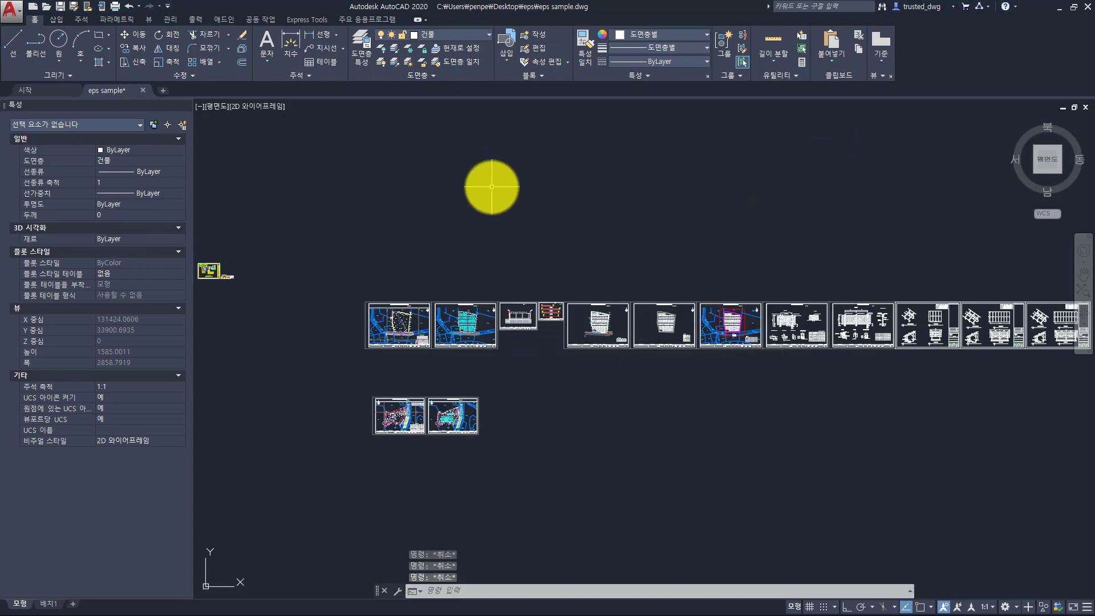
Step: Open the Plotters folder from AutoCAD with the PLOTTERMANAGER command
click(196, 19)
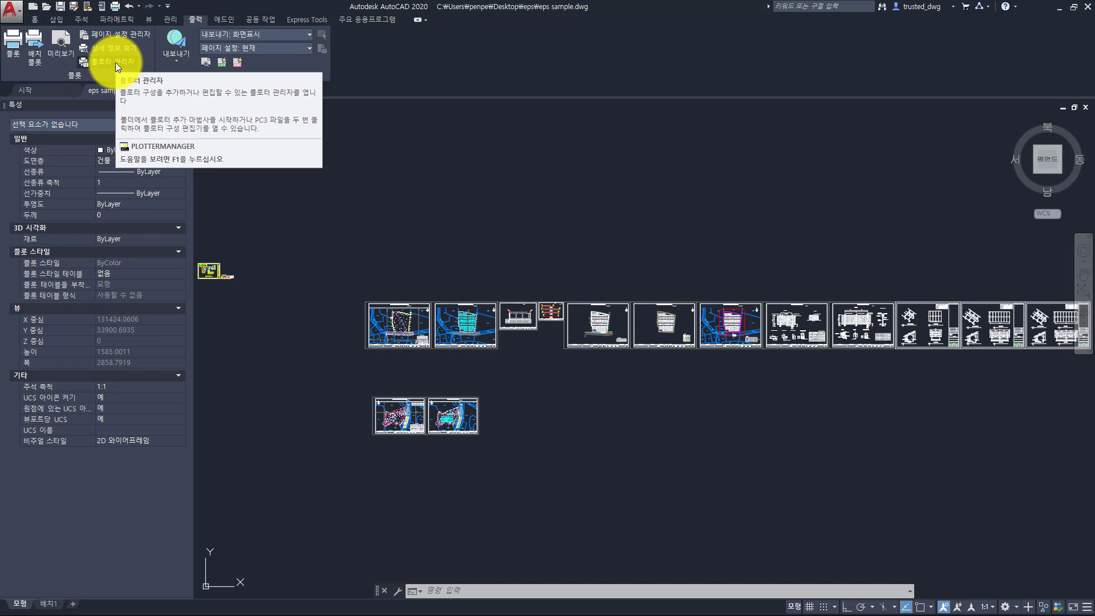
text(p)
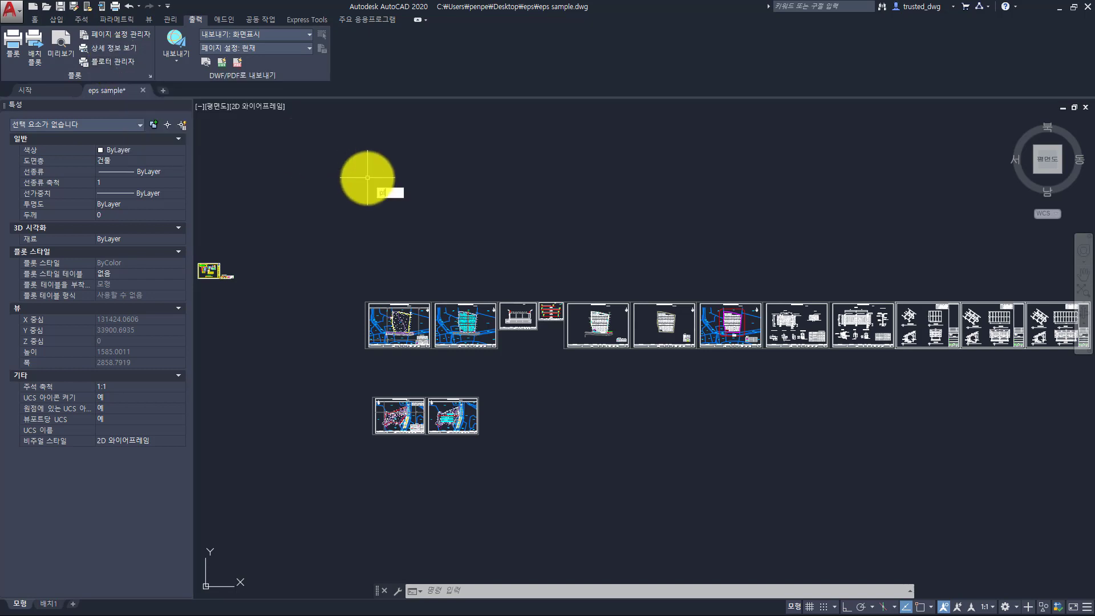
text(lottermanager)
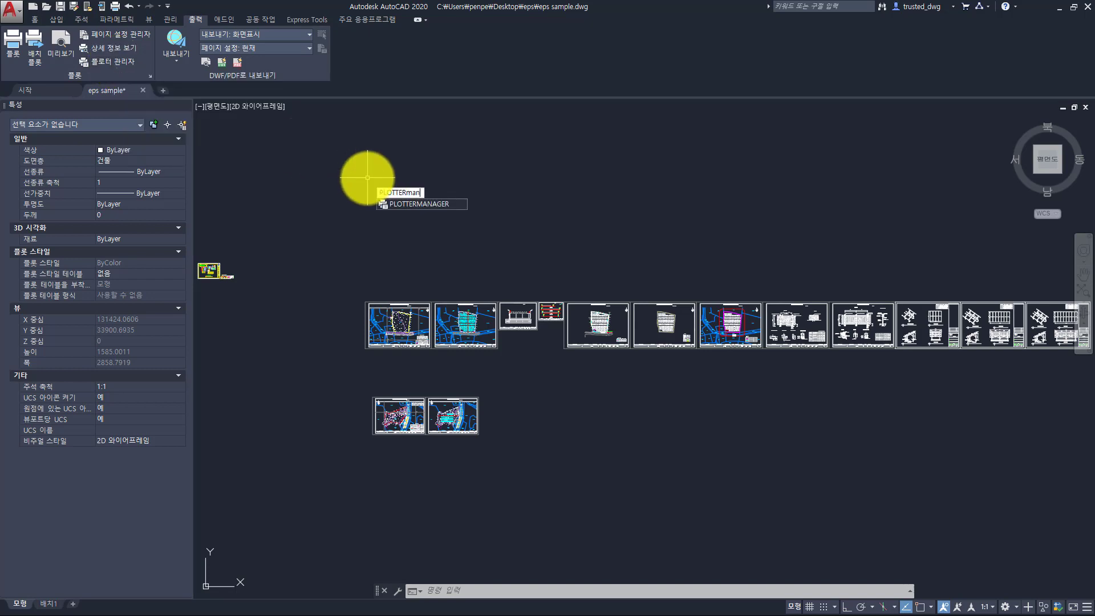
key(Return)
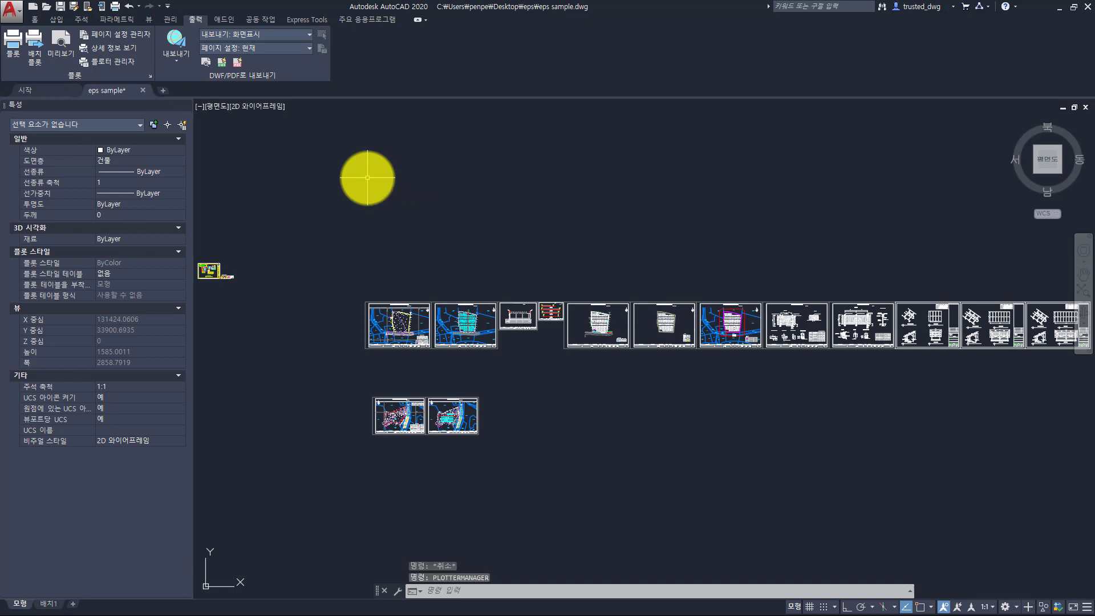
click(374, 164)
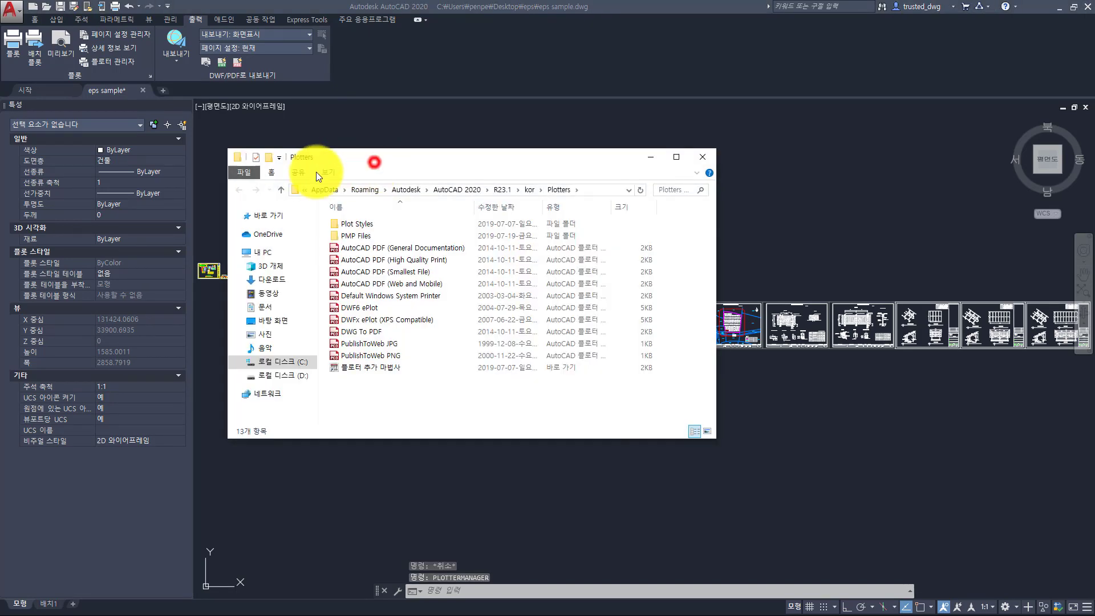
click(426, 390)
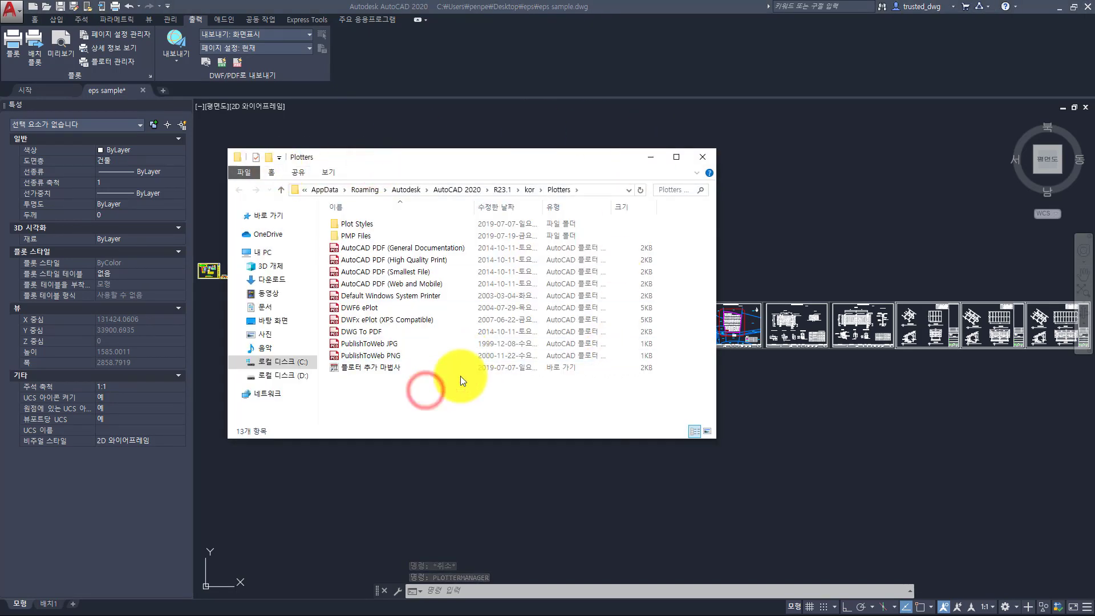
Step: Show the full path of the Plotters folder and restore the normal address display
click(593, 190)
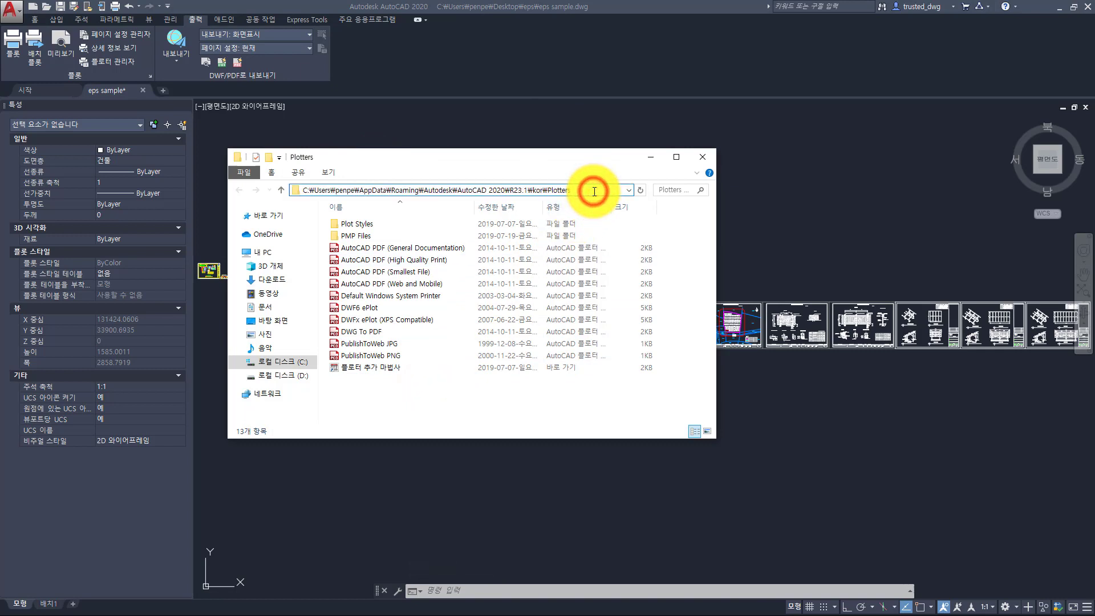
drag(315, 190, 590, 191)
click(590, 192)
click(461, 388)
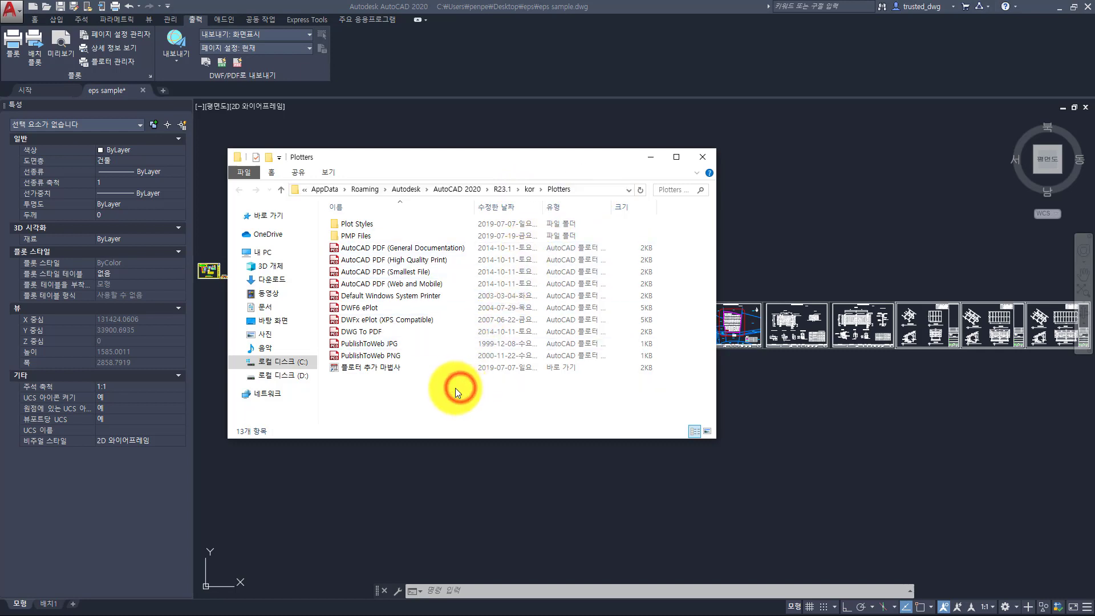
Step: Open the Control Panel with the control command to view Autodesk 플로터 관리자, and close it to return to the Plotters folder
key(super+r)
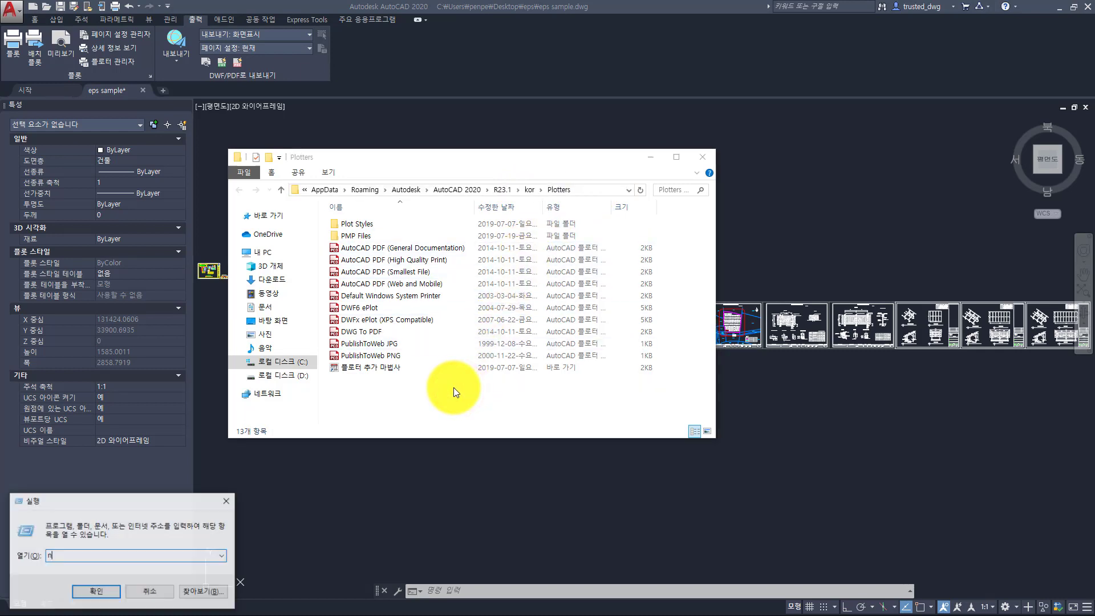
text(control)
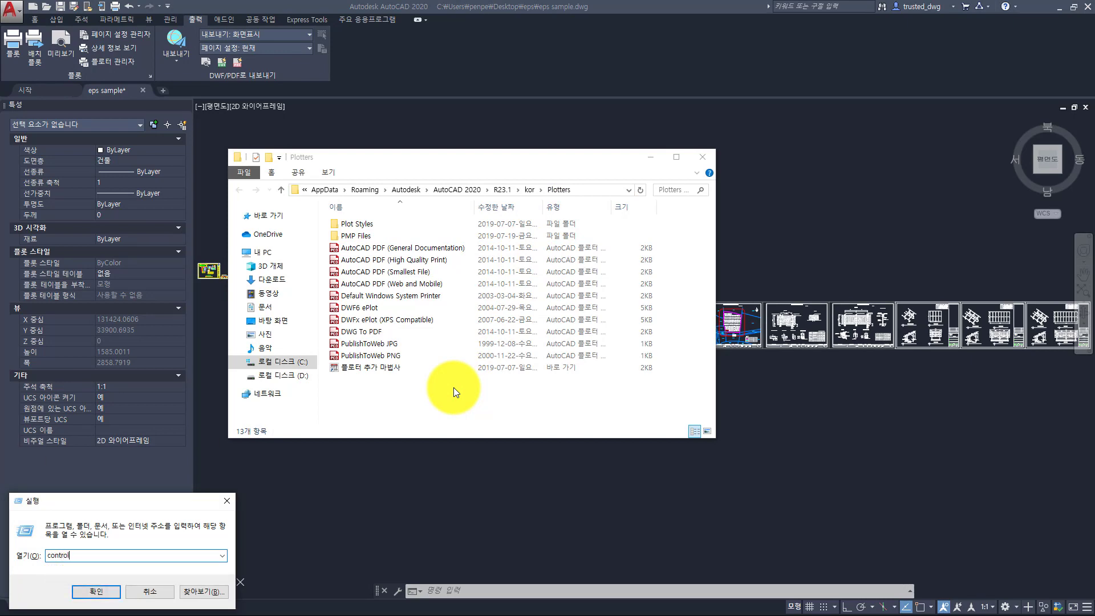
key(Return)
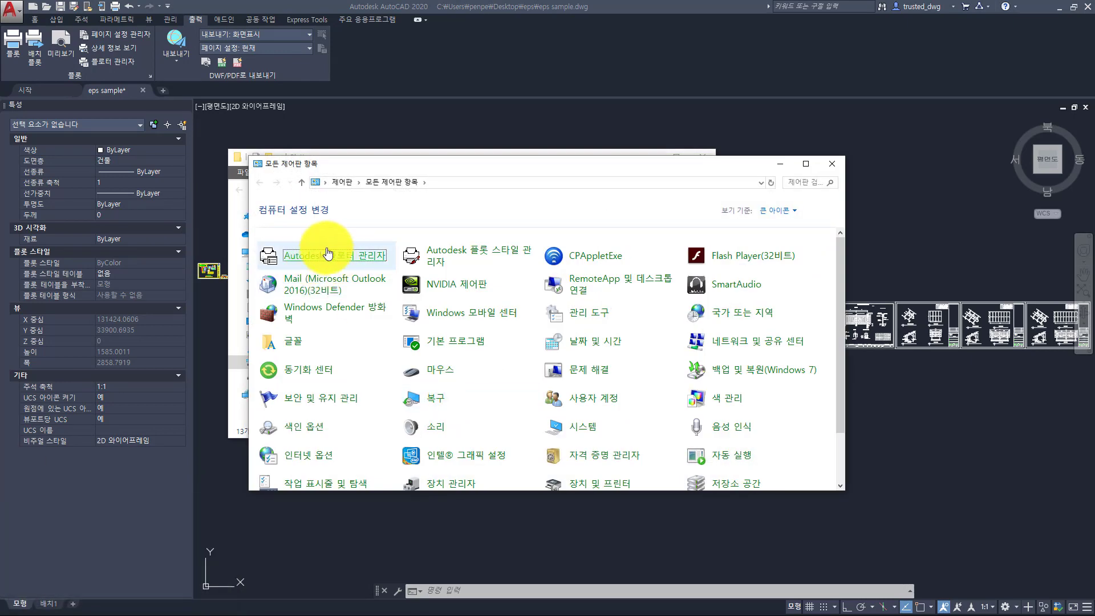
click(832, 164)
click(445, 392)
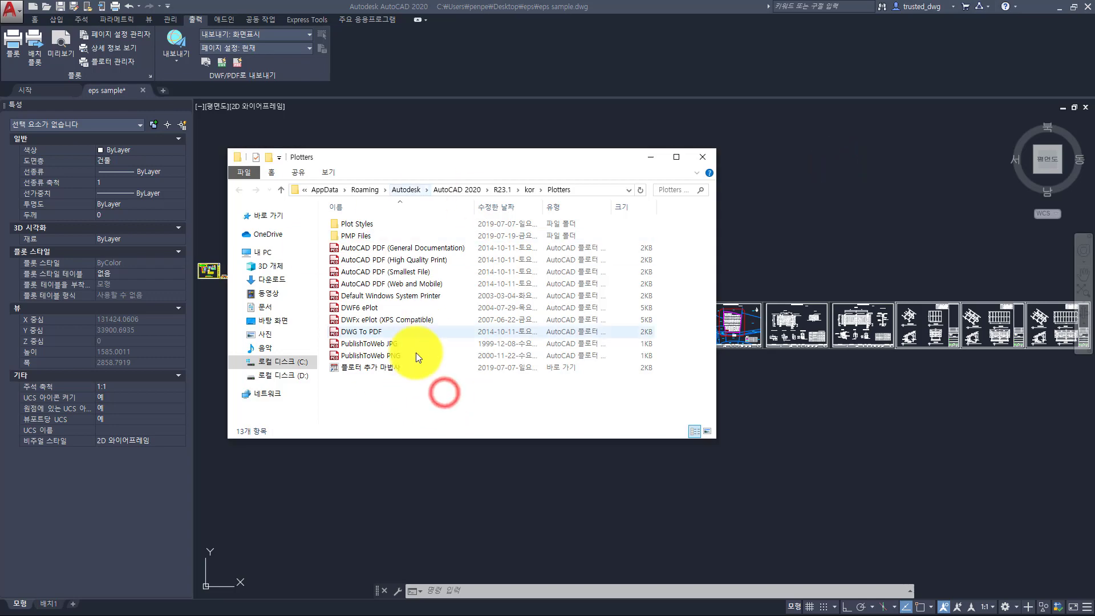
Step: Start the 플로터 추가 마법사 and proceed with the 내 컴퓨터 option to the plotter model choice
click(378, 369)
double_click(378, 369)
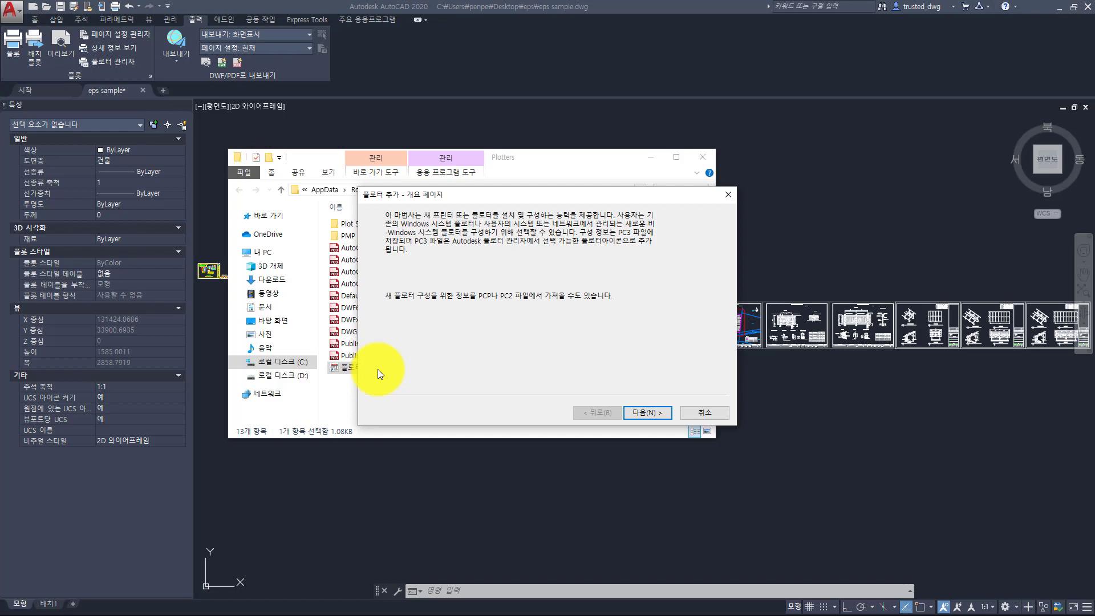
click(648, 412)
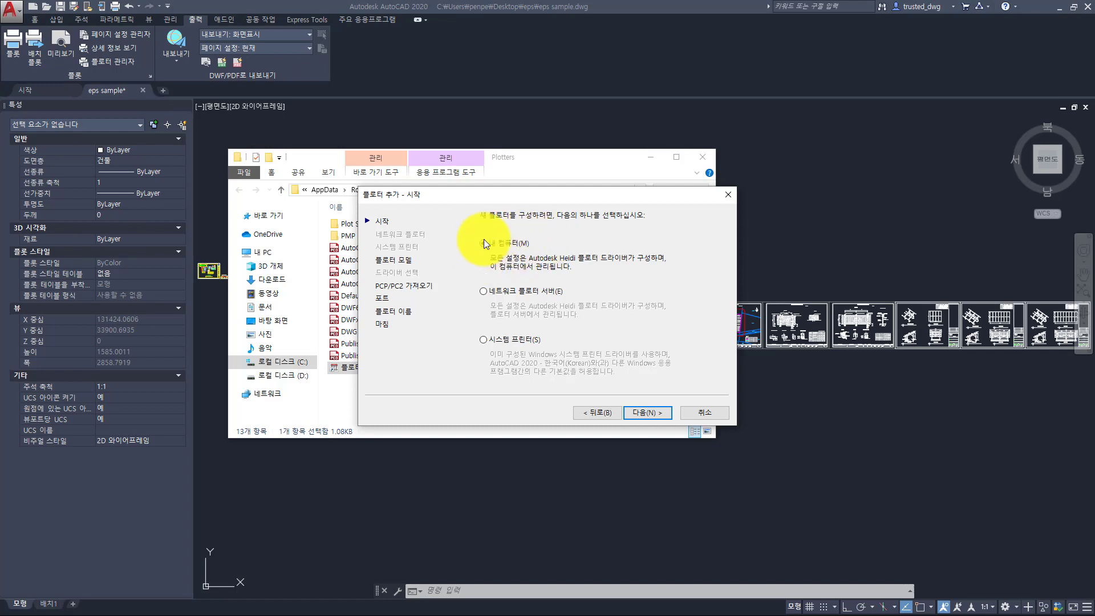
click(648, 412)
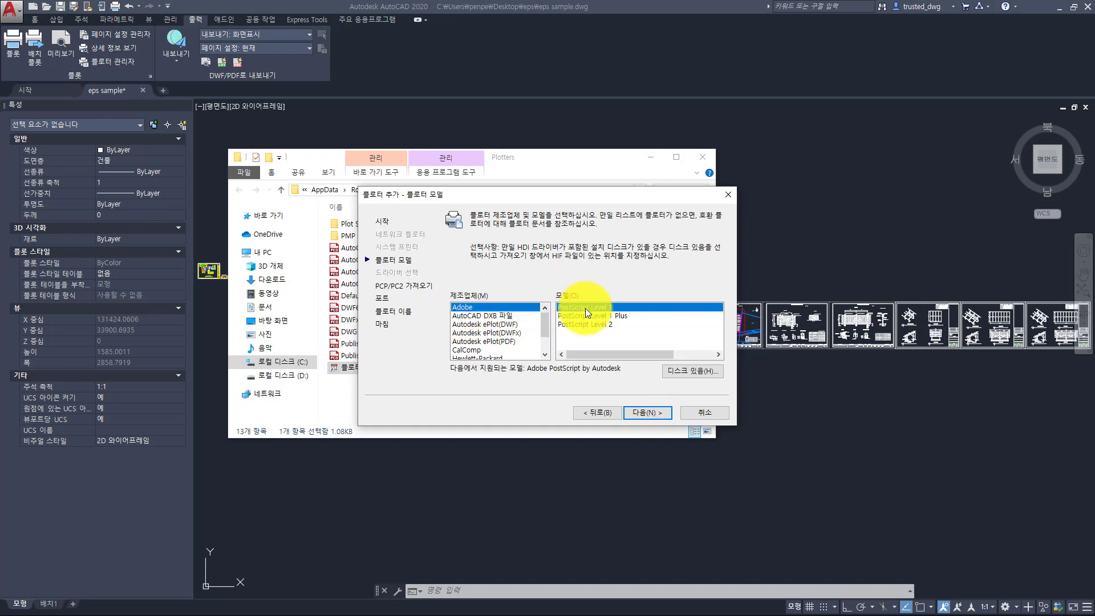
Step: Go through the Adobe PostScript models Level 1, Level 1 Plus and Level 2, and accept PostScript Level 1 as the plotter model
click(613, 316)
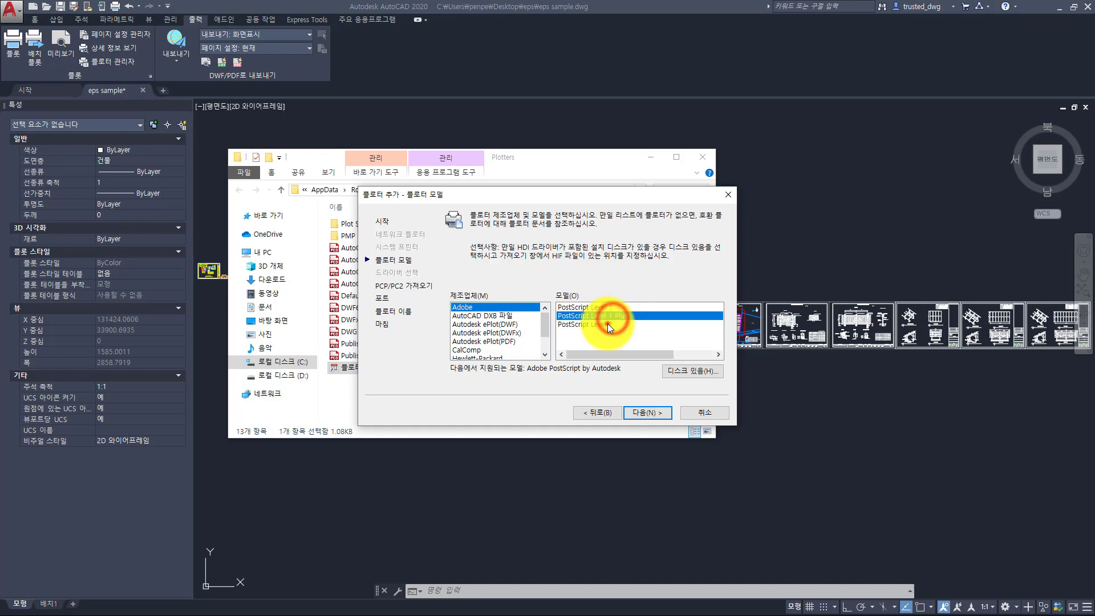
click(608, 324)
click(635, 317)
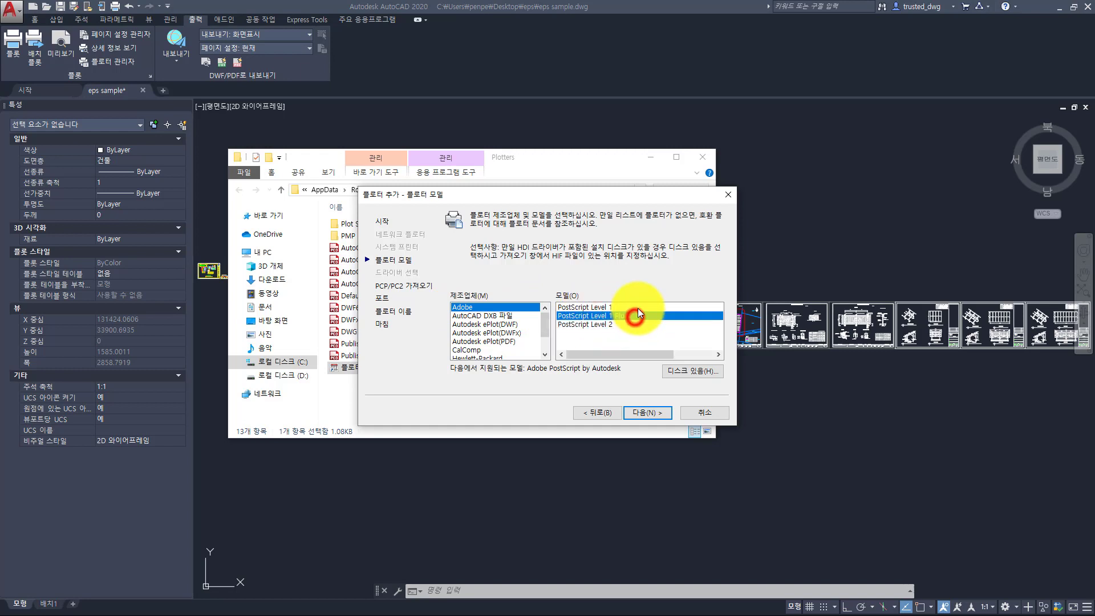
click(638, 308)
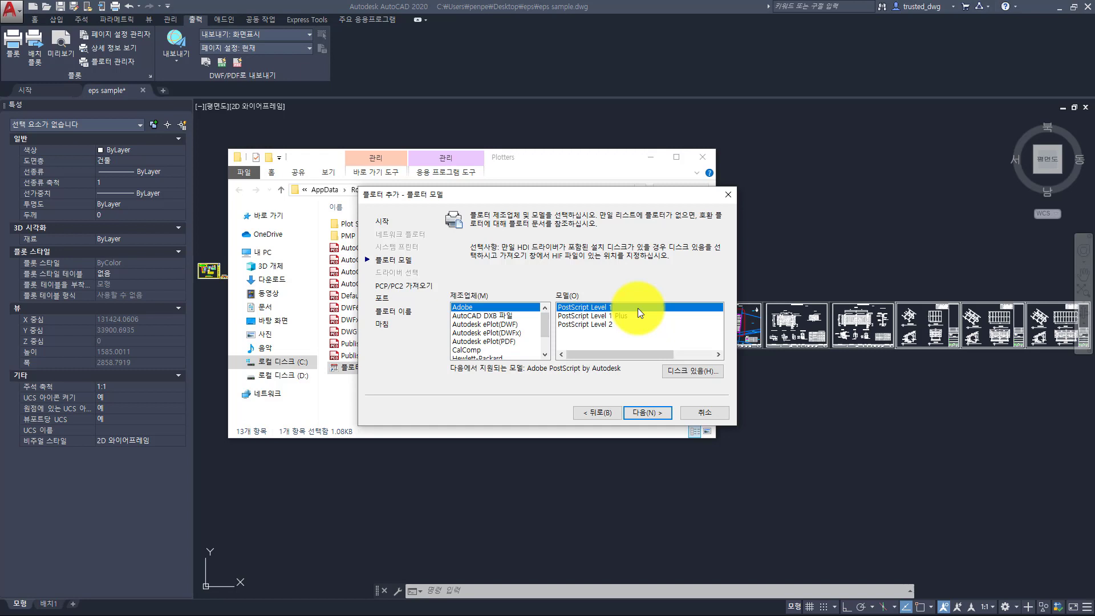
click(637, 315)
click(638, 324)
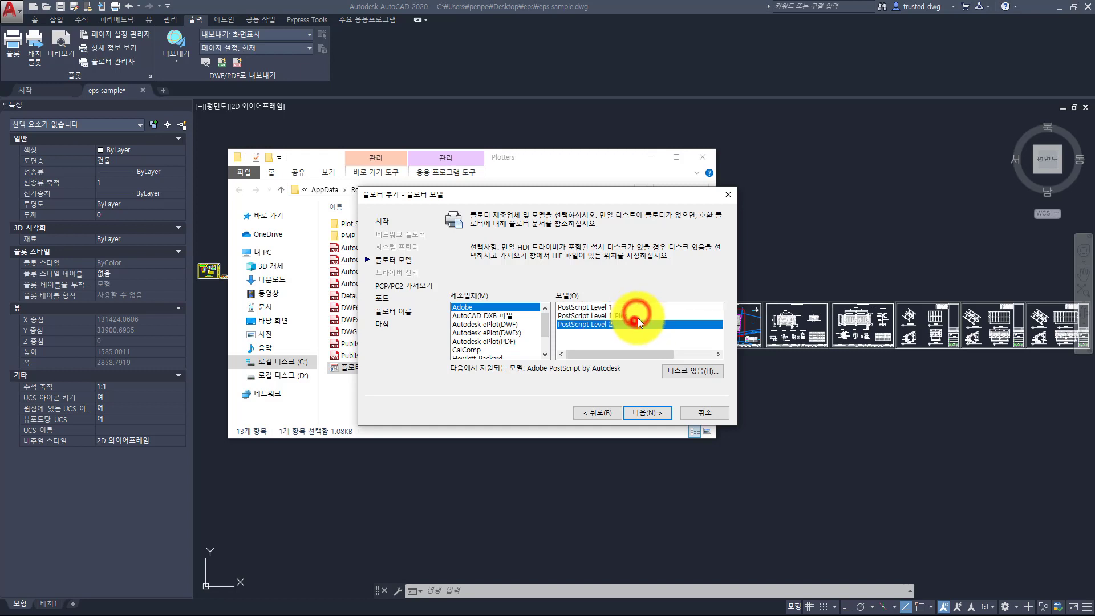
click(640, 308)
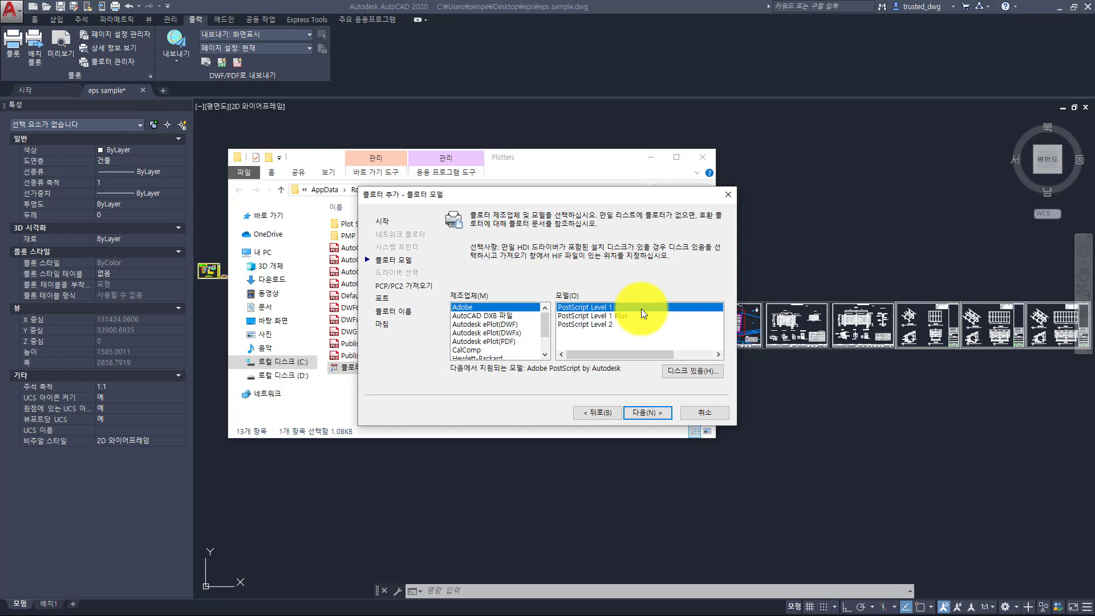
click(628, 316)
click(625, 324)
click(624, 306)
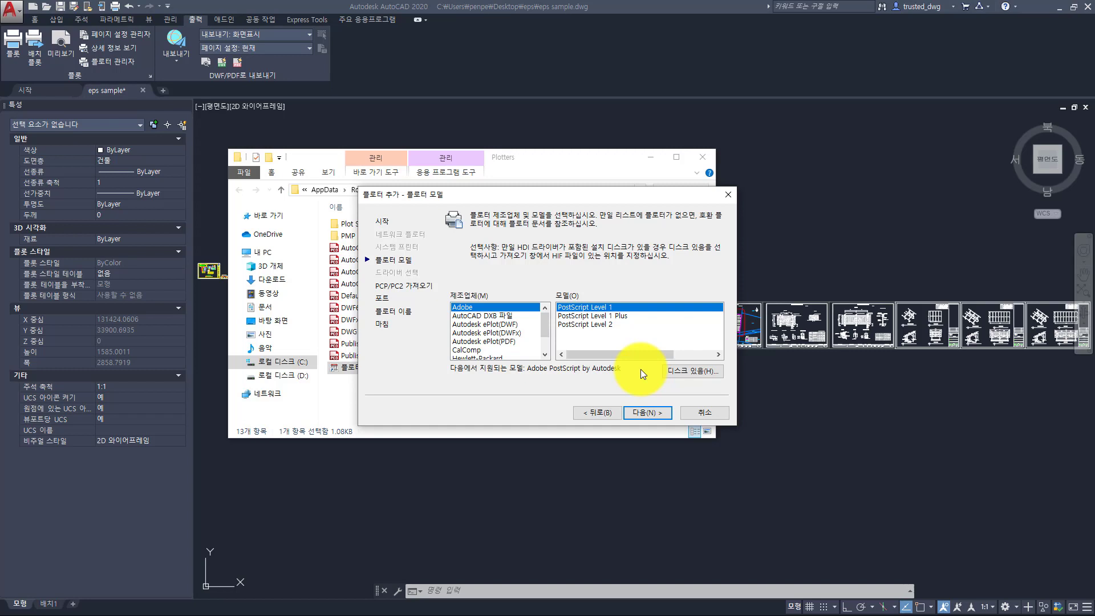
click(639, 409)
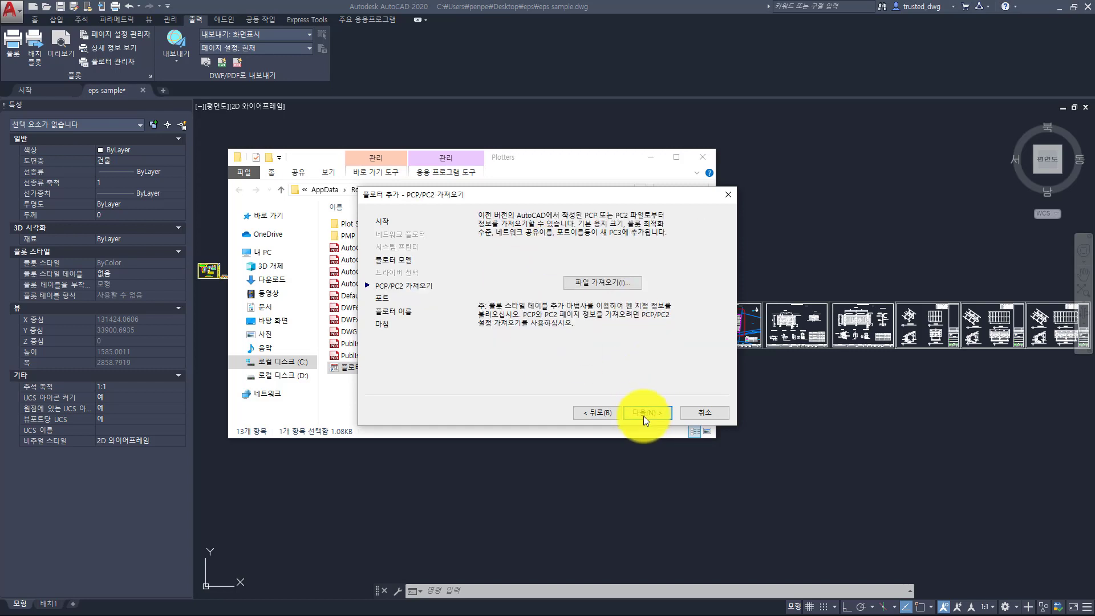
Step: Skip the PCP/PC2 import and set the new plotter's output to 파일에 플롯
click(644, 410)
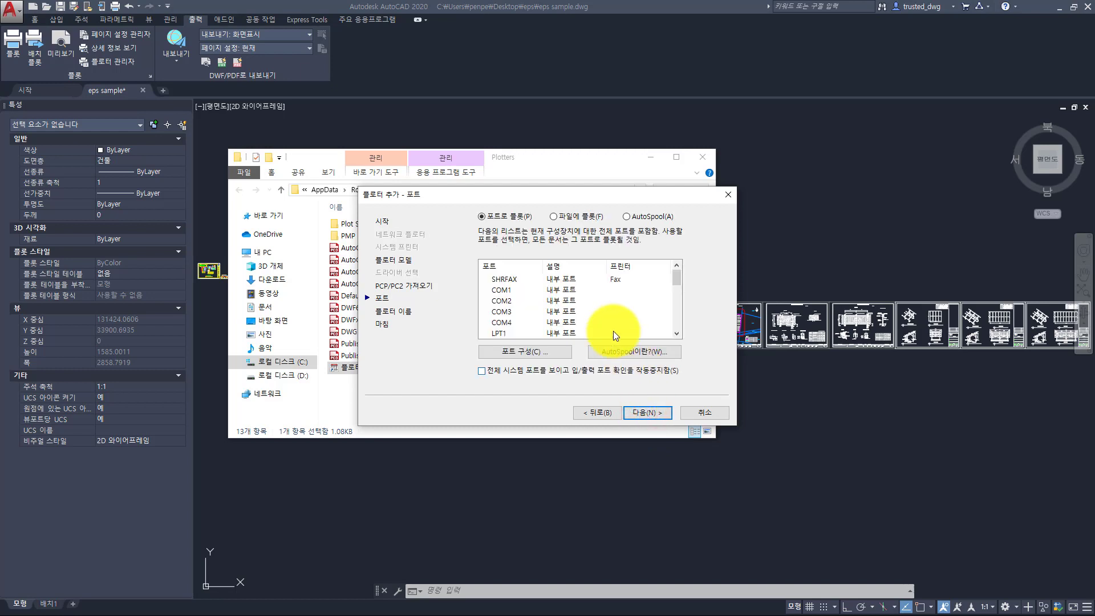
click(510, 216)
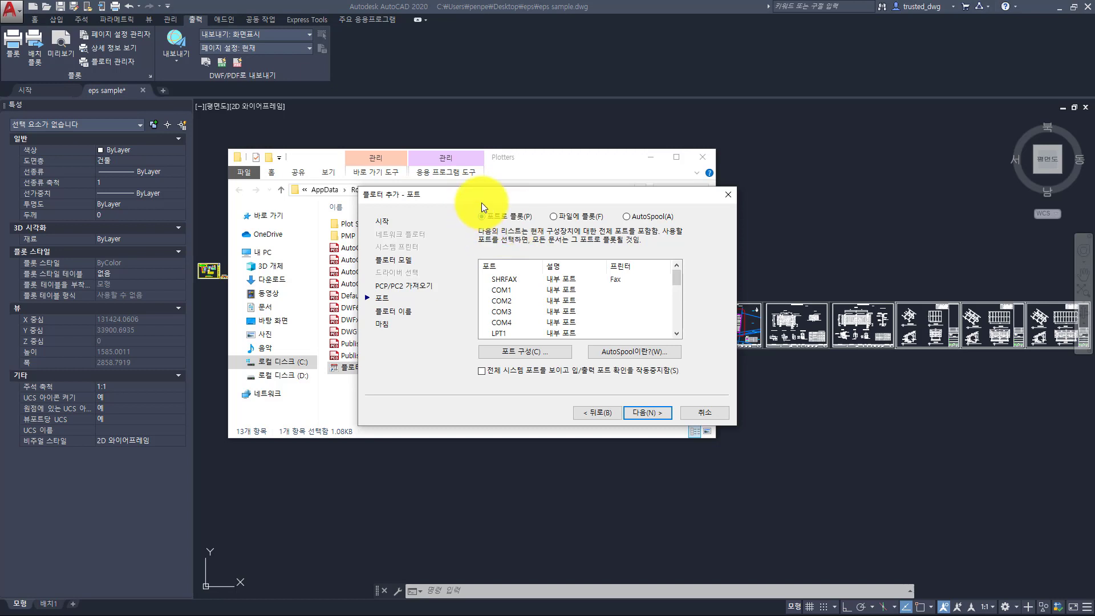
click(583, 218)
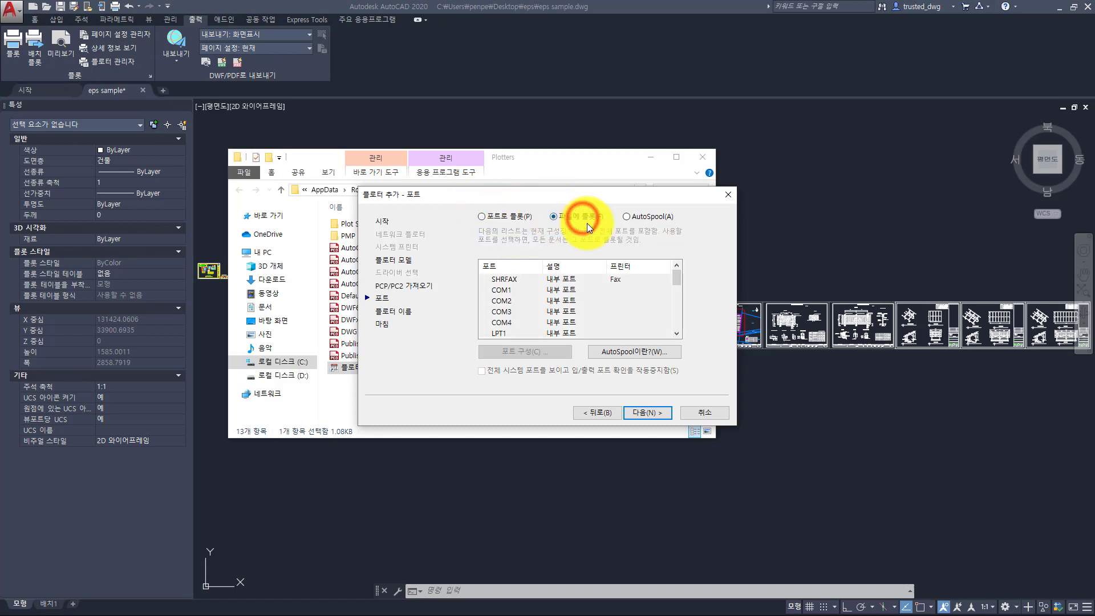
click(642, 412)
Step: Examine the printer/plotter name list in the model's plot dialog alongside the new plotter's name field in the wizard
drag(564, 293, 419, 292)
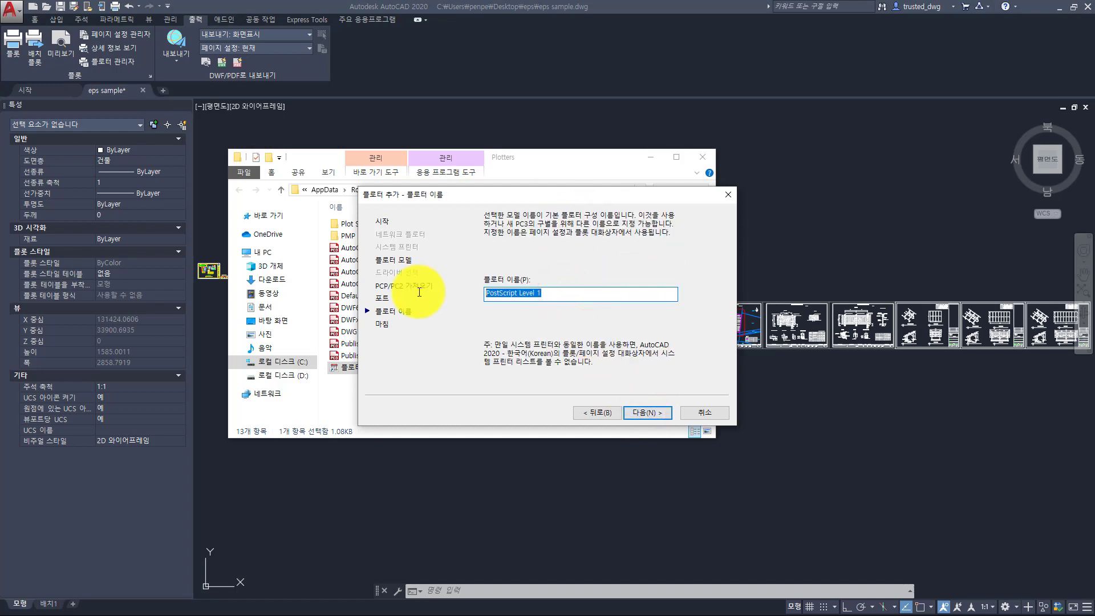
click(777, 208)
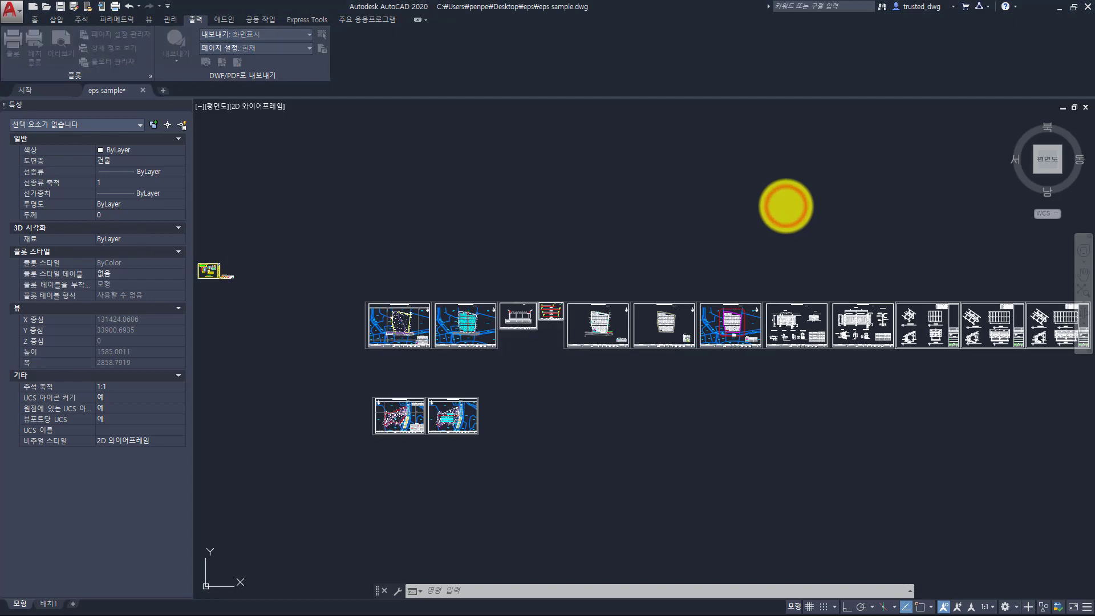
key(ctrl+p)
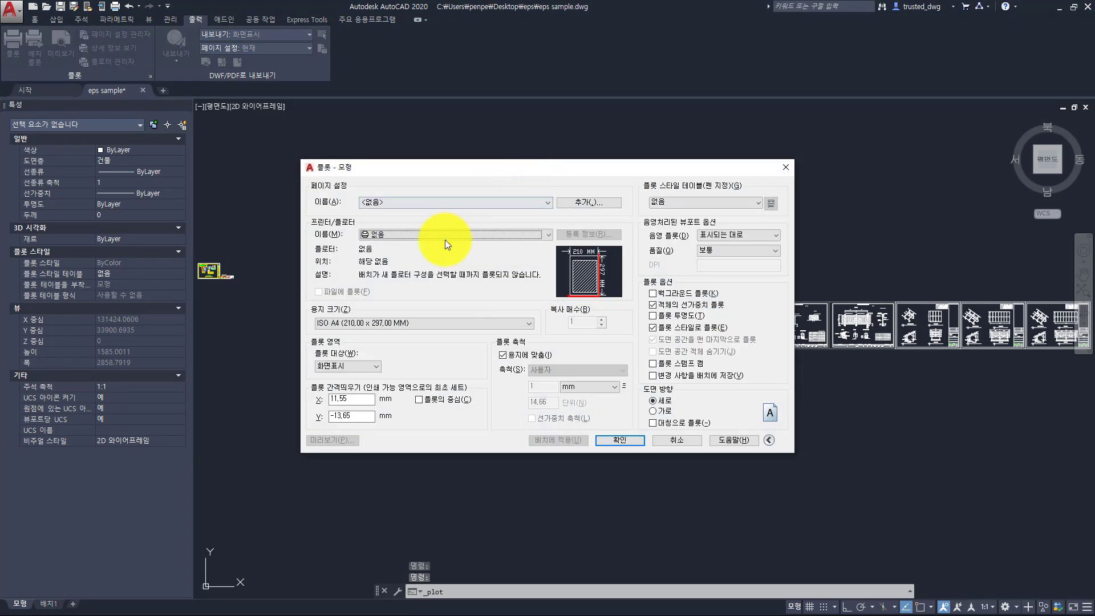
click(439, 235)
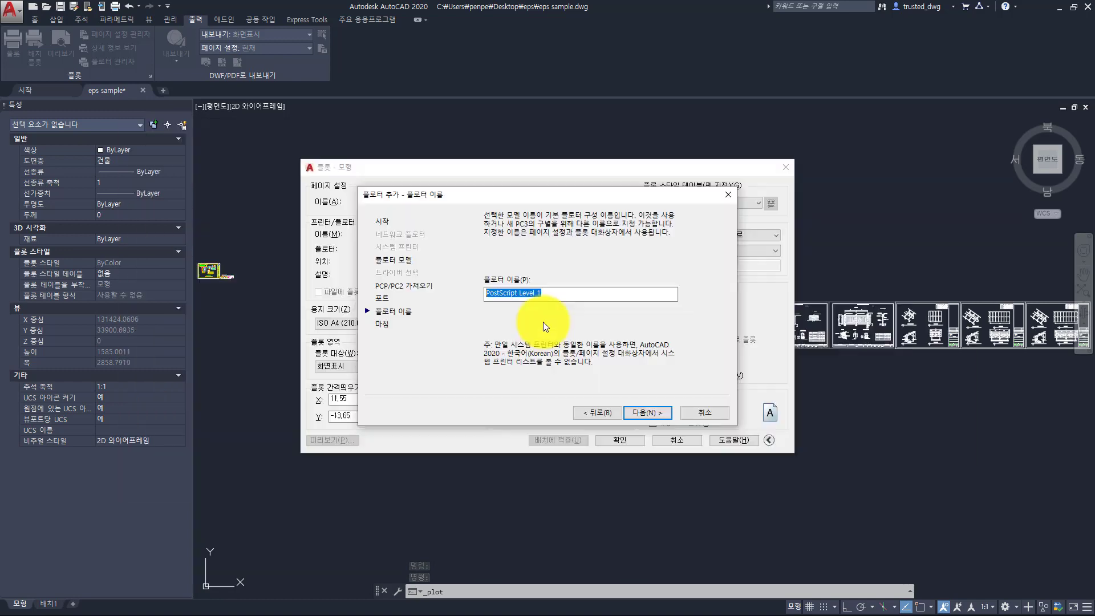
click(559, 296)
drag(581, 291, 492, 286)
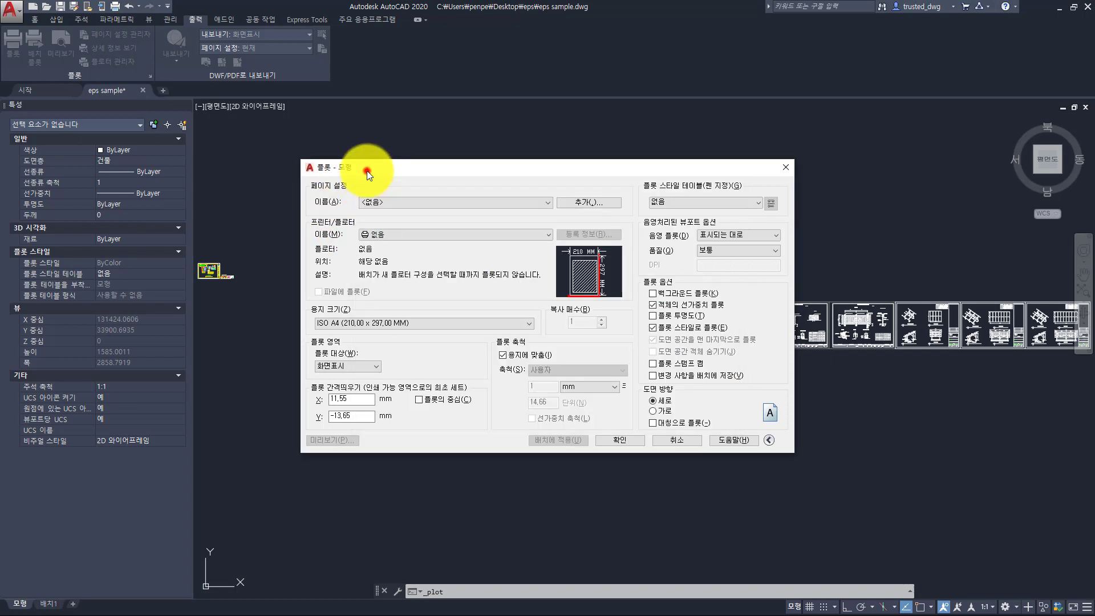
click(367, 170)
click(385, 230)
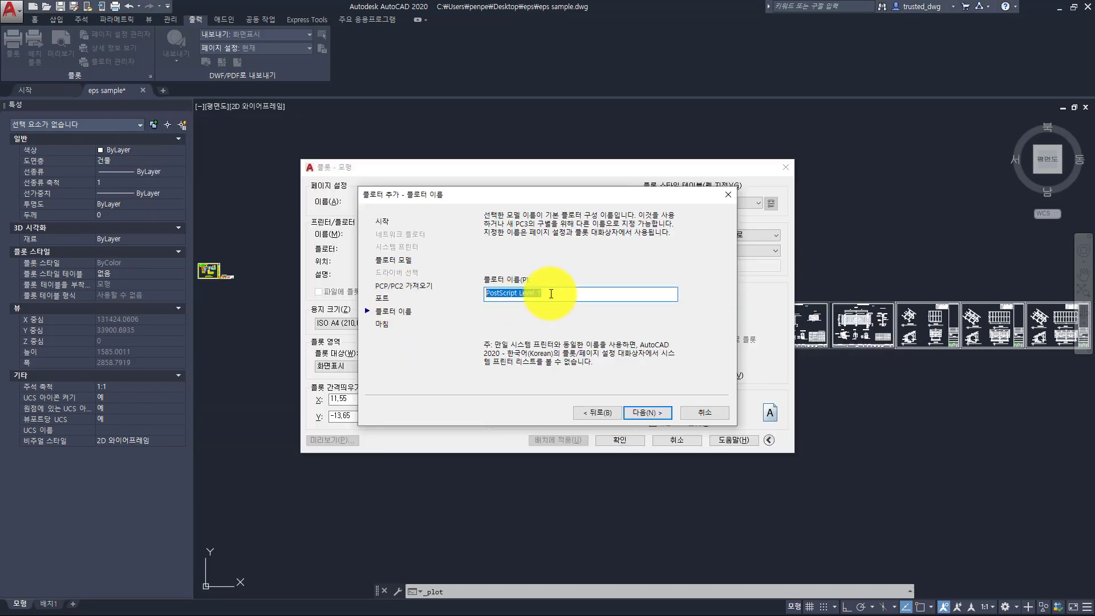
Step: Name the new plotter eps and finish the 플로터 추가 wizard
drag(559, 292, 437, 296)
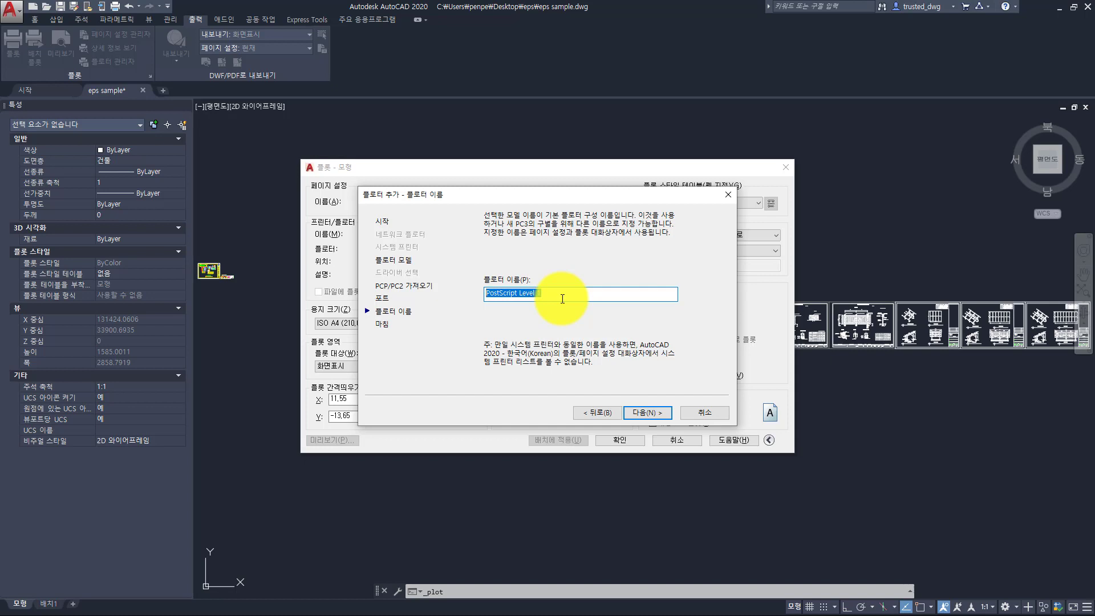
text(eps)
click(651, 410)
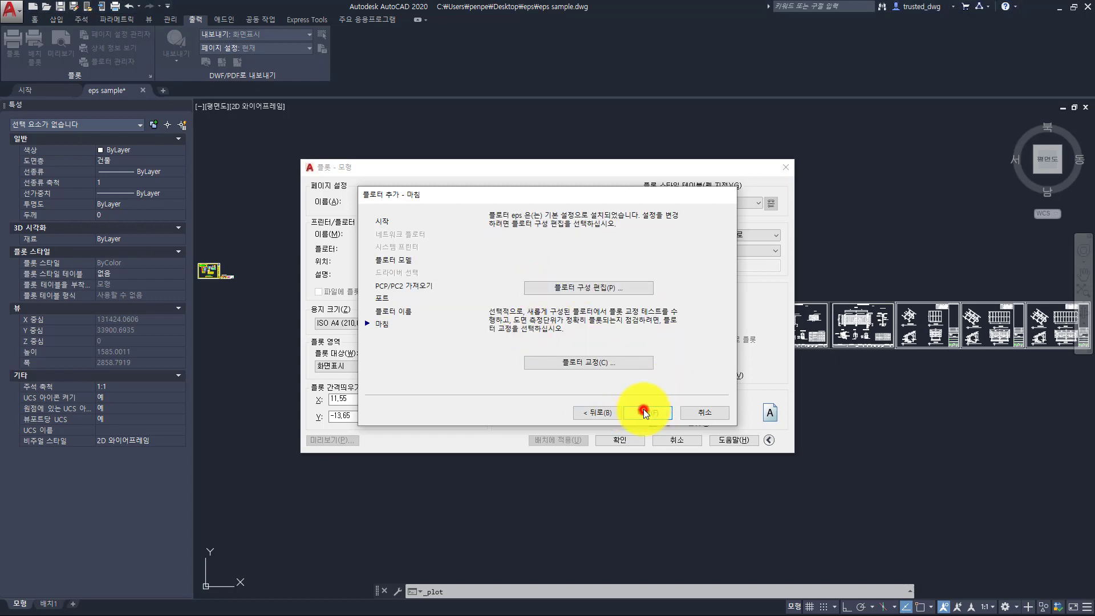
click(645, 411)
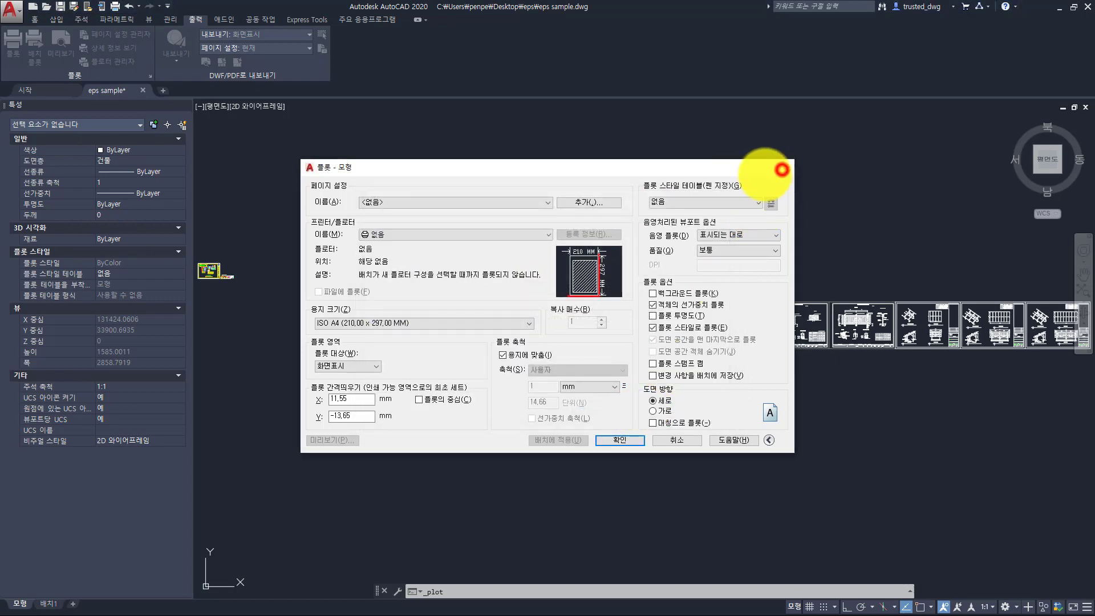
Step: Close the plot dialog, locate the eps configuration file in the Plotters folder, and return to the drawing
click(781, 170)
click(407, 402)
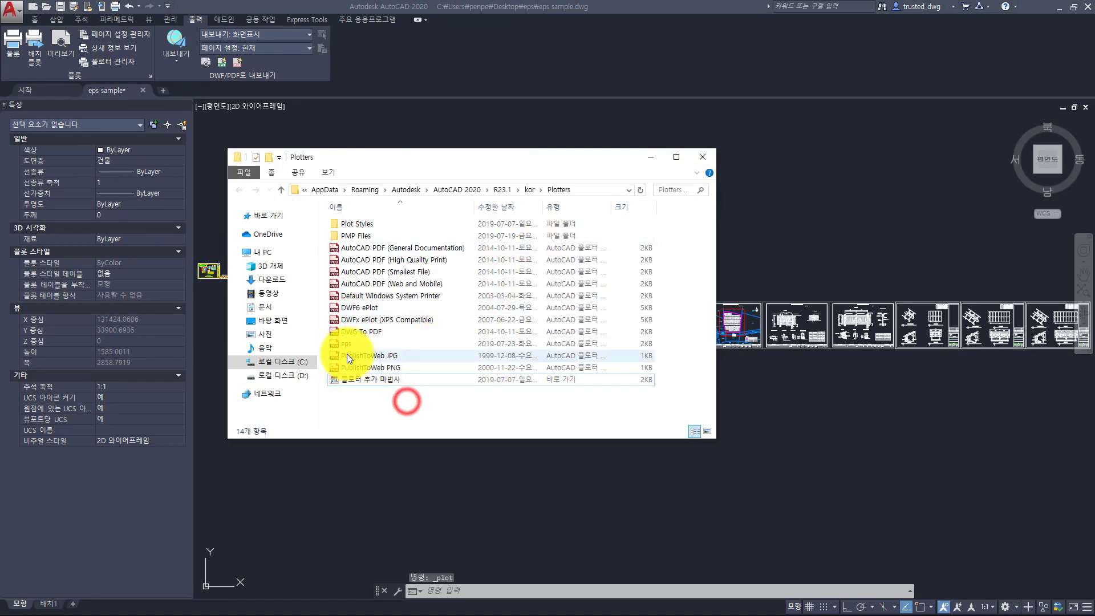
click(354, 346)
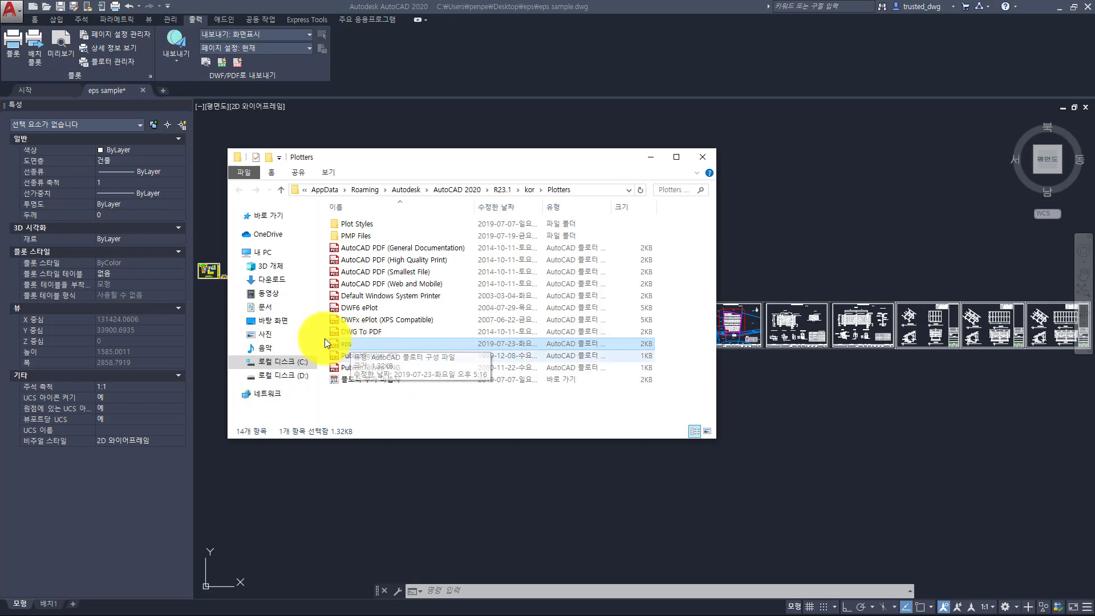
click(32, 23)
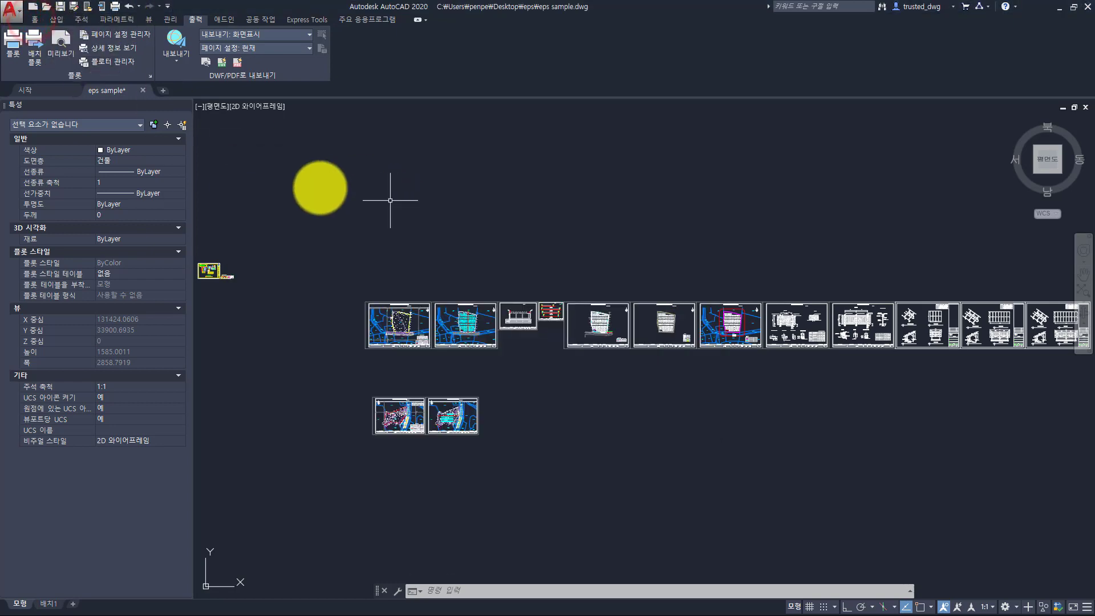
Step: Choose eps.pc3 as the plotter for plotting the model, and view the paper sizes it offers
click(10, 58)
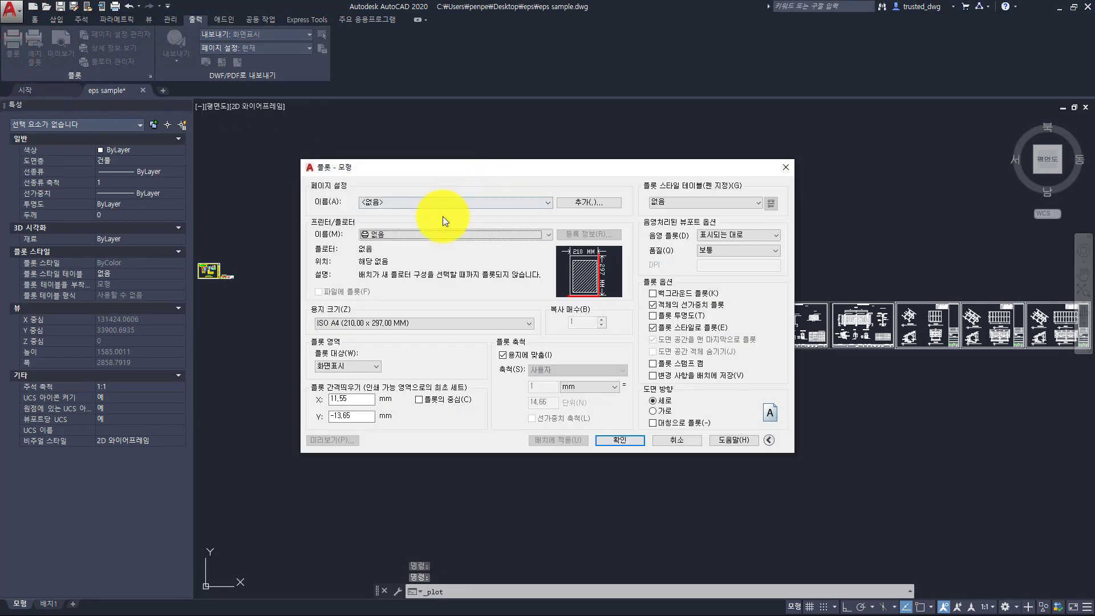
click(427, 235)
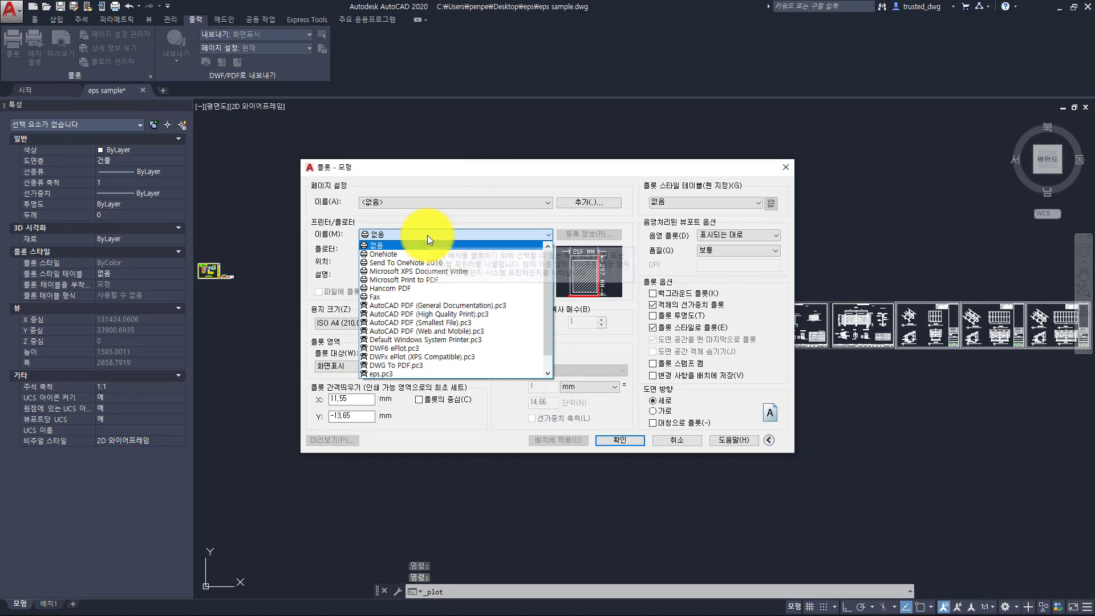
scroll(439, 276, down, 1)
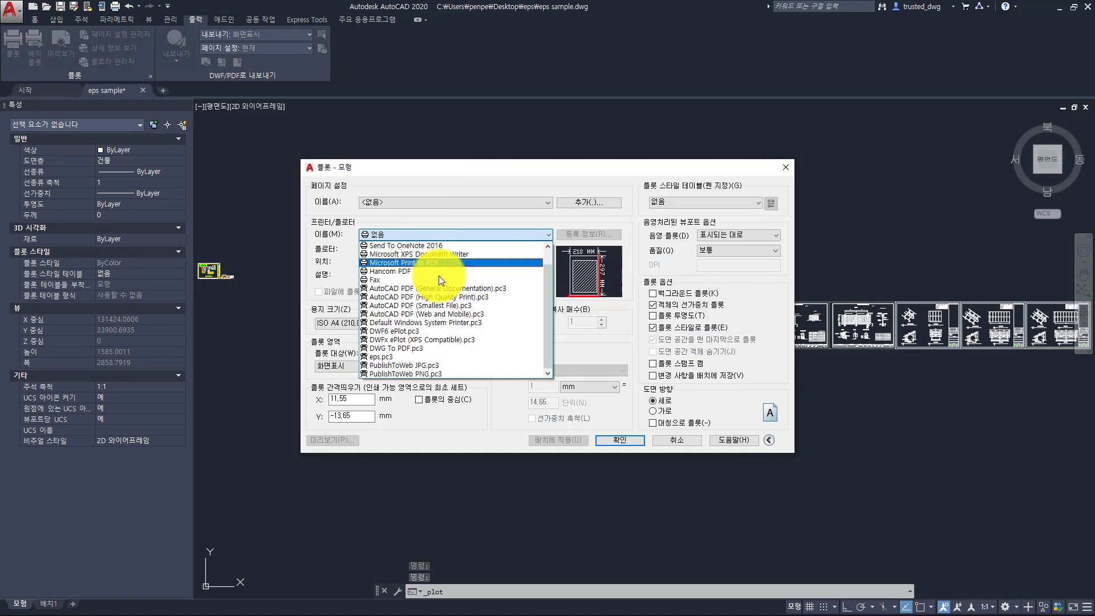
click(421, 357)
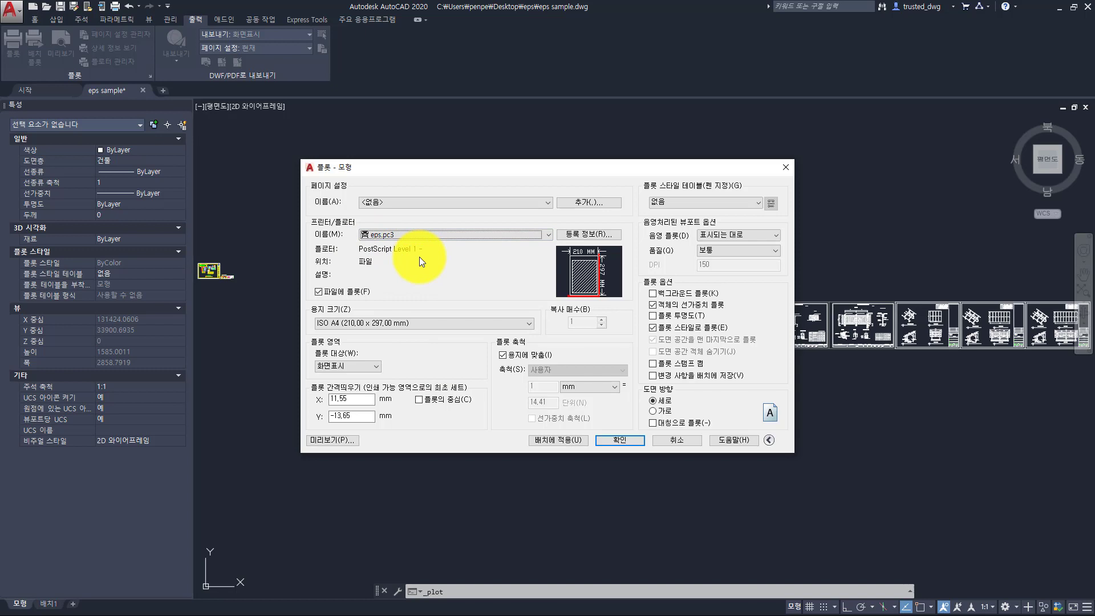
click(432, 323)
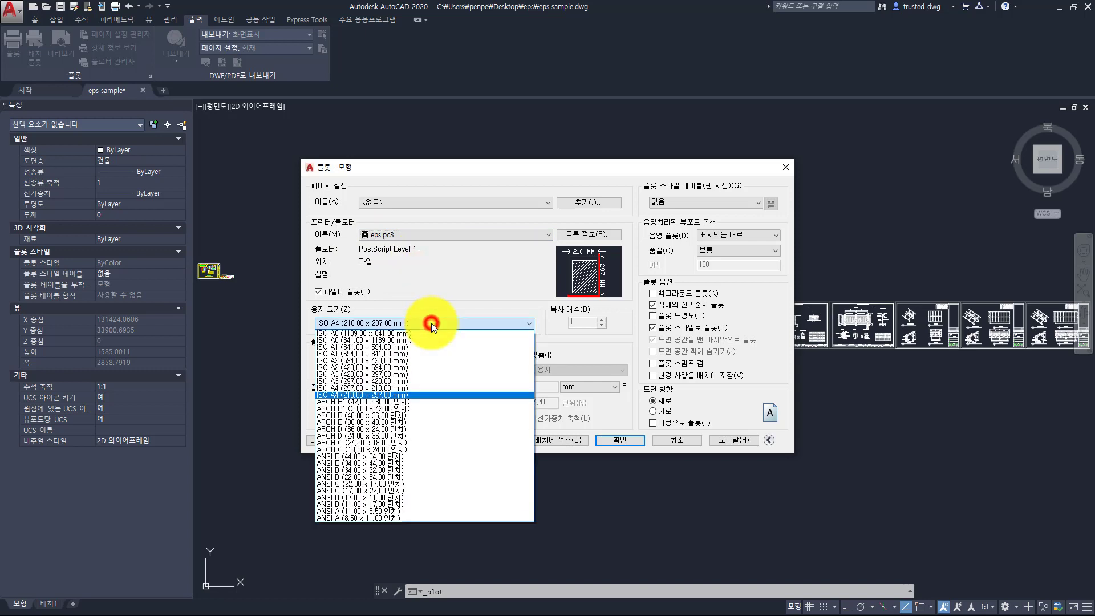
click(431, 323)
Step: Look through the device and document settings of eps.pc3, and cancel both the configuration editor and the model plot
click(604, 236)
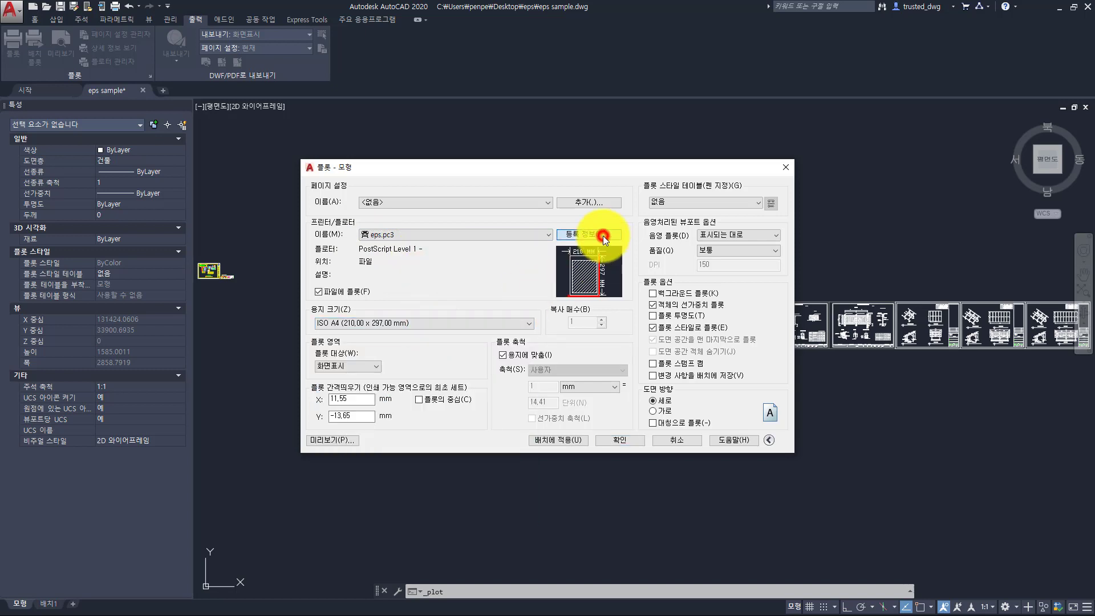
scroll(514, 285, down, 1)
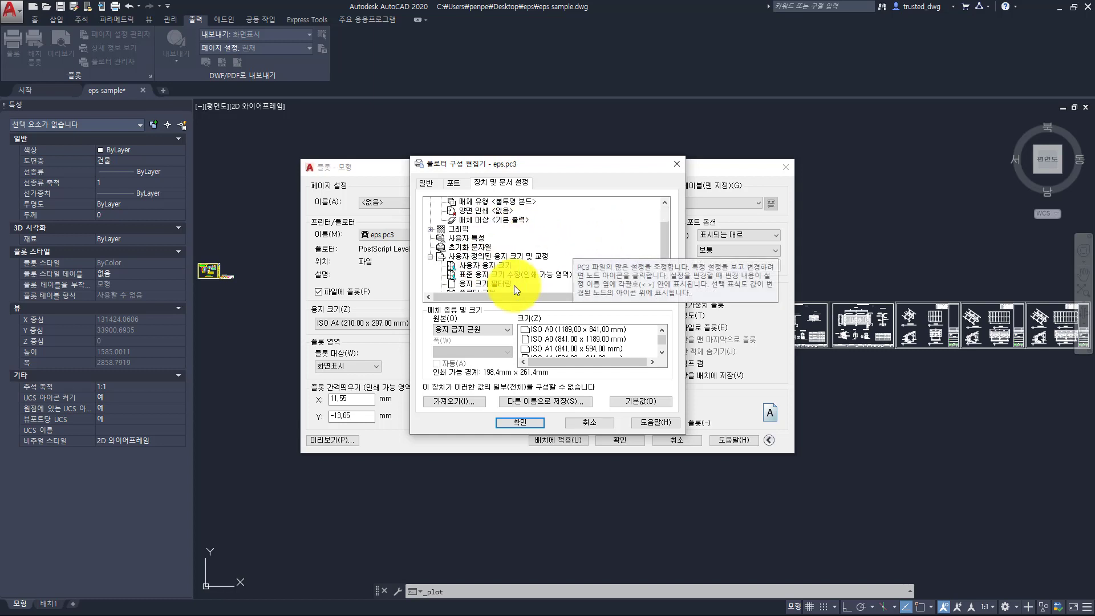
scroll(514, 264, up, 1)
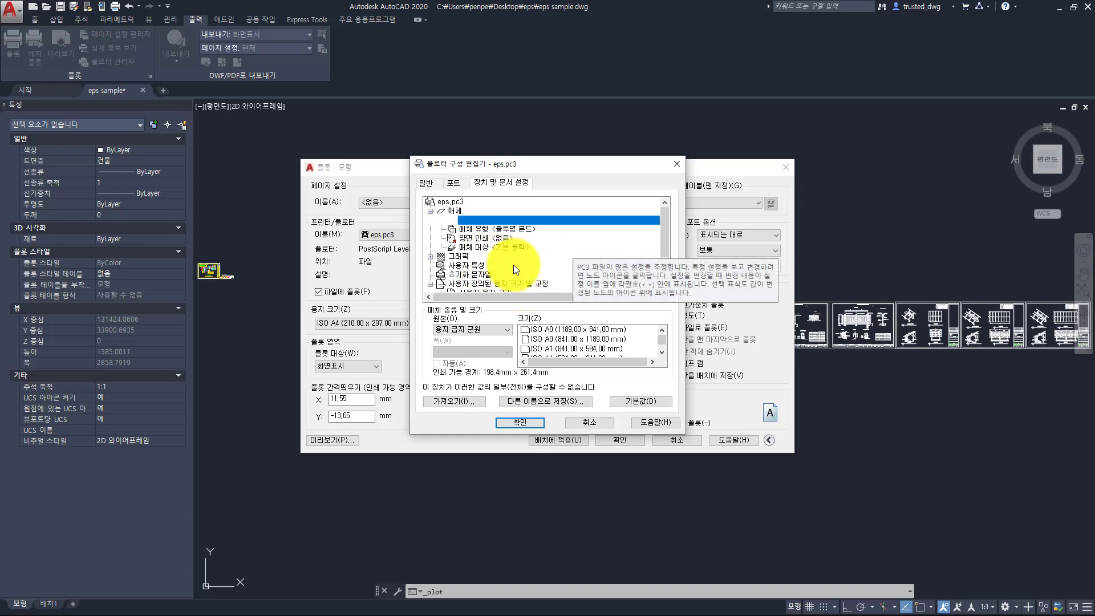
click(603, 423)
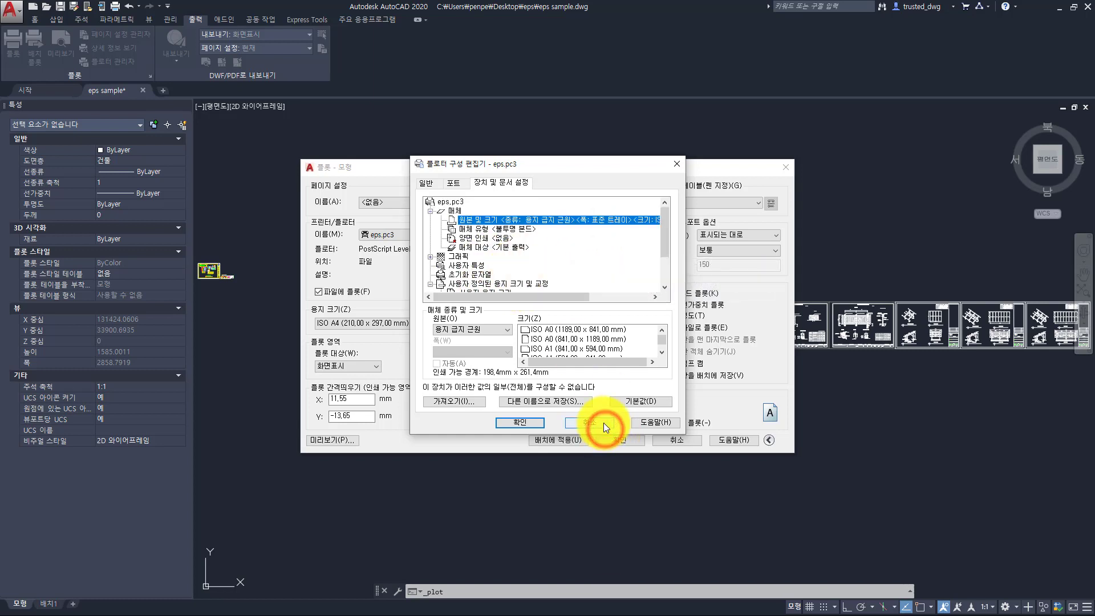
click(664, 442)
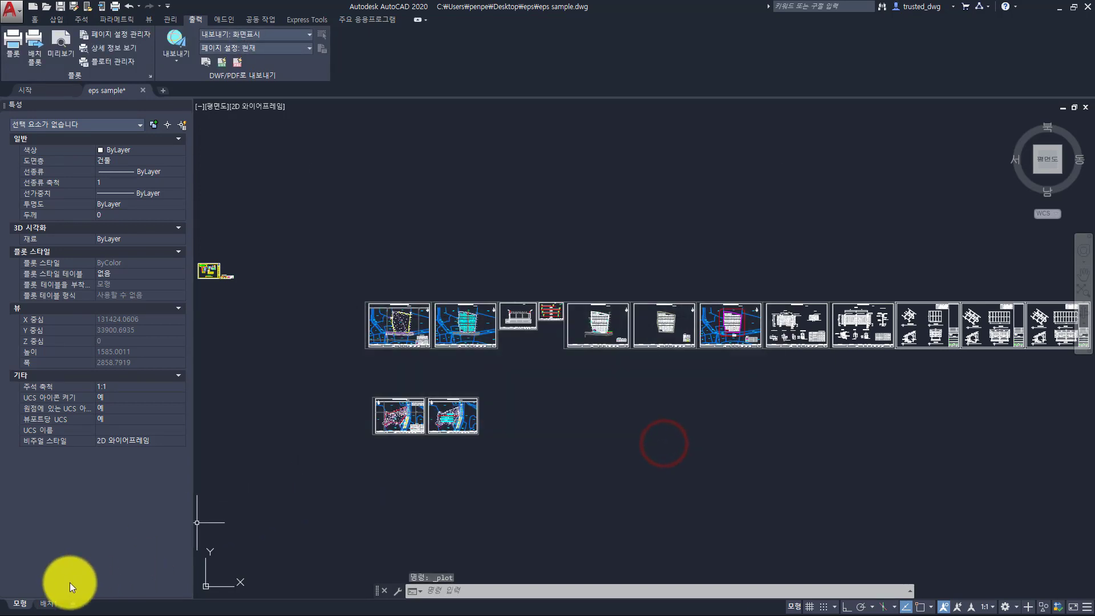
Step: Switch to the 배치1 layout and open its page setup for modification
click(49, 604)
right_click(49, 602)
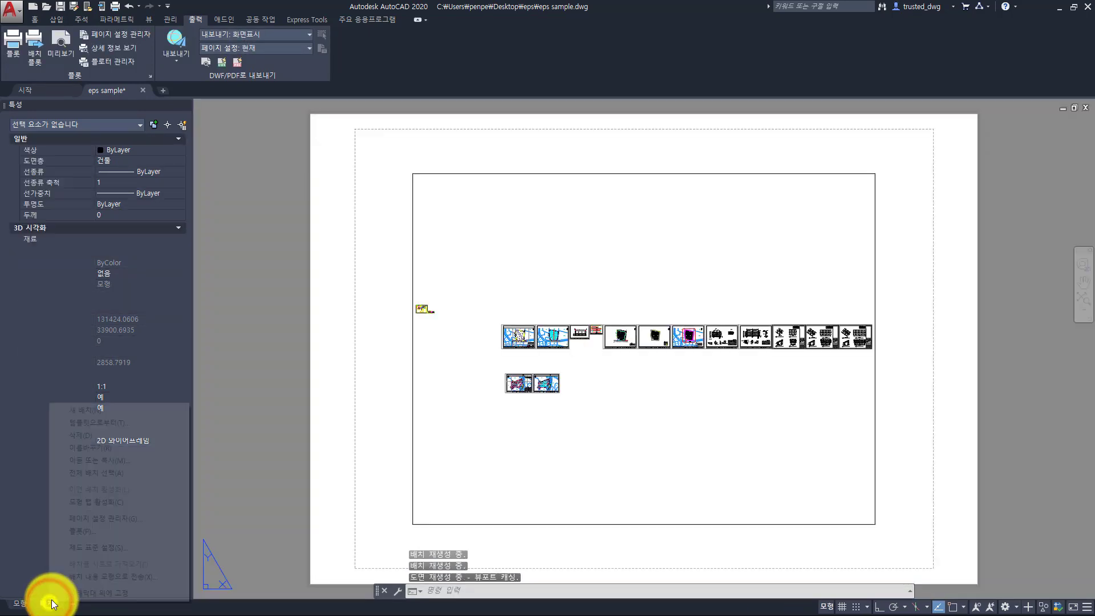
click(105, 519)
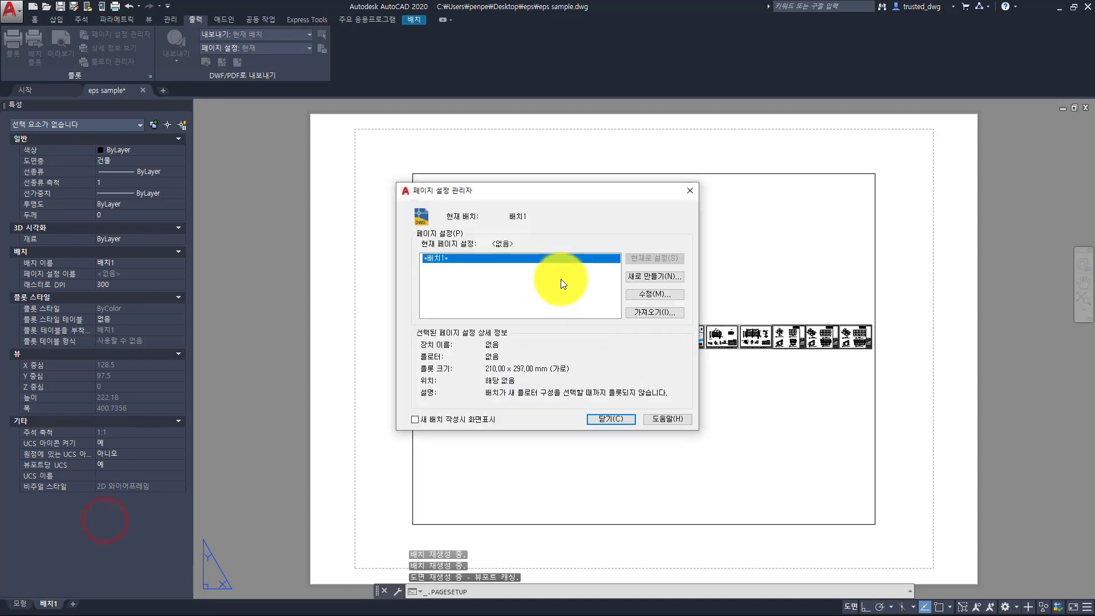
click(652, 293)
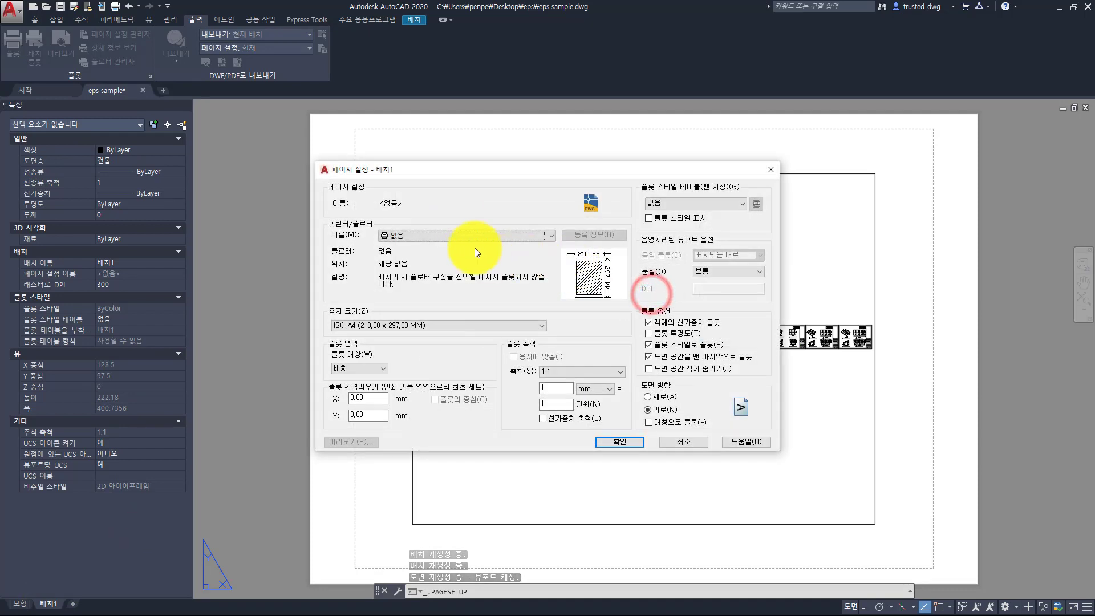
Step: Set the 배치1 page setup to plotter eps.pc3 and paper size ISO A4 (297.00 x 210.00 mm), and close the page setup manager
click(468, 235)
scroll(504, 260, down, 3)
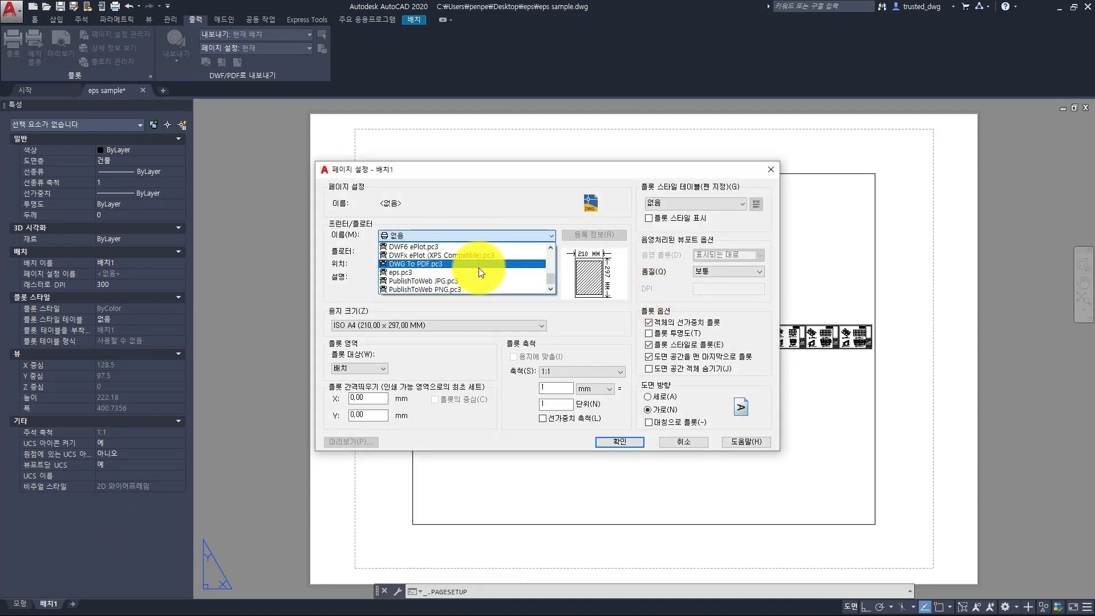
click(460, 272)
click(443, 327)
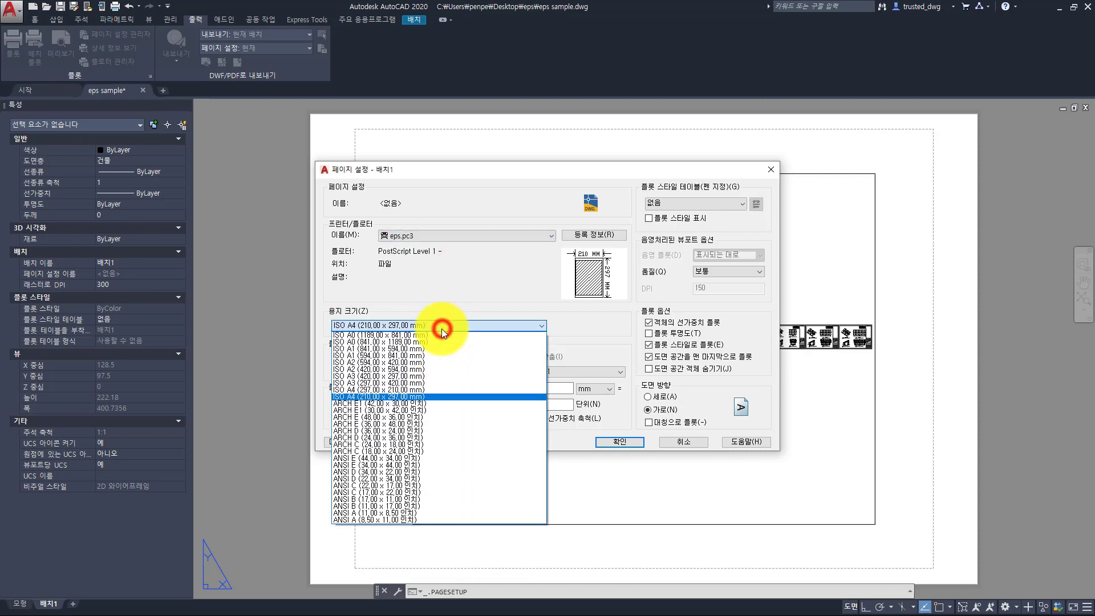
click(413, 390)
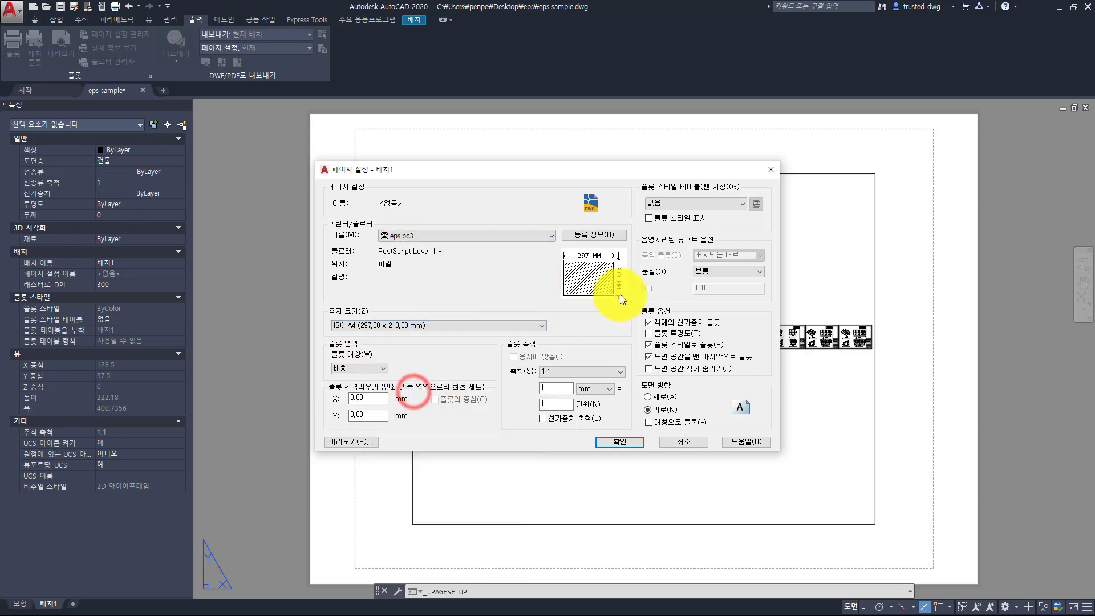
click(635, 444)
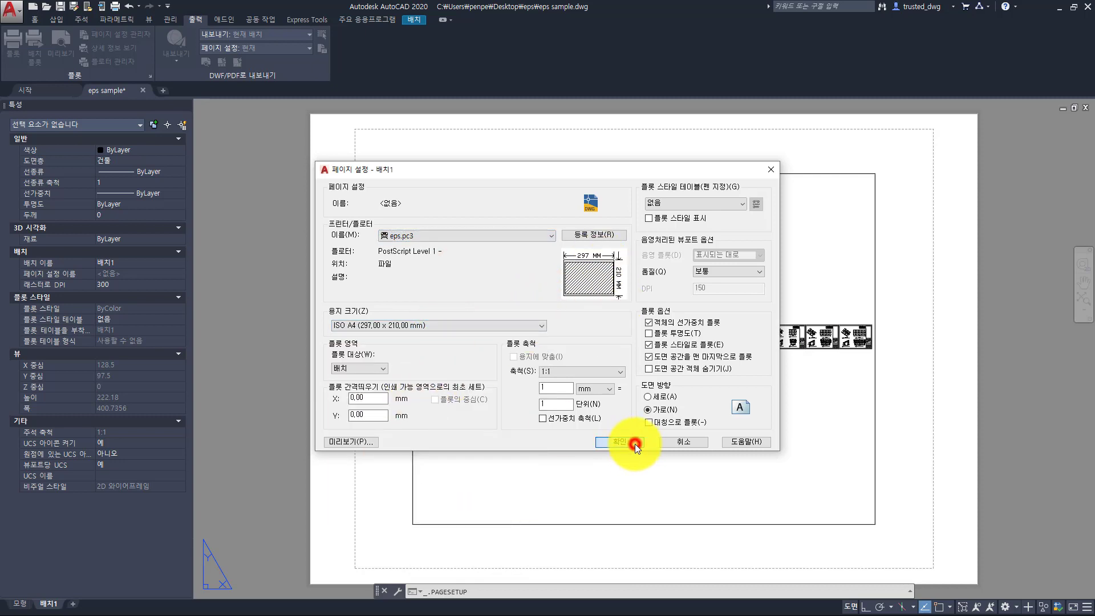
click(608, 421)
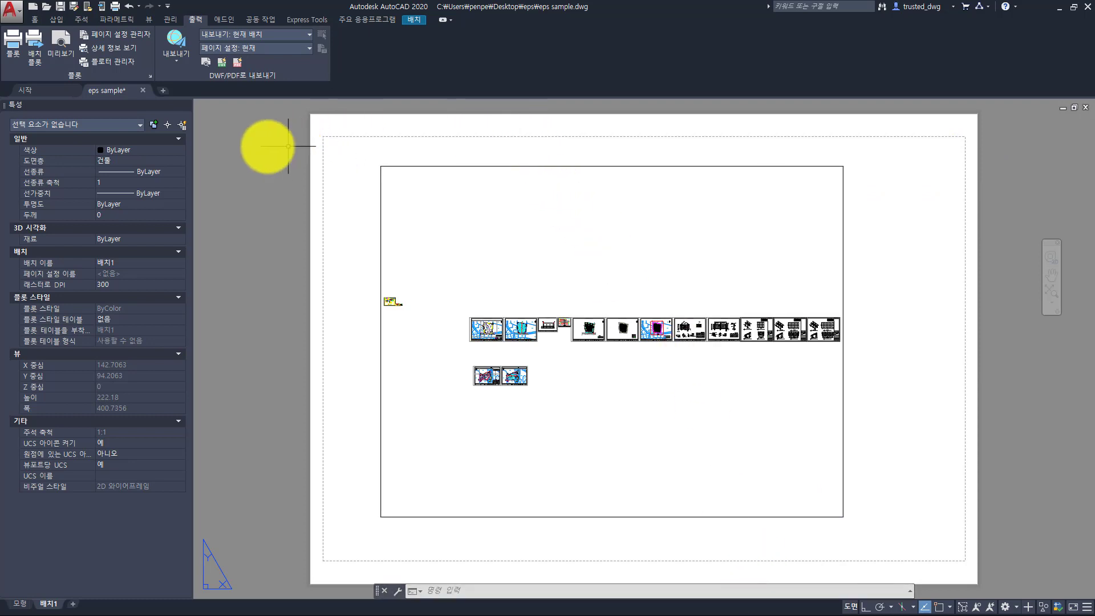
Step: Open the eps.pc3 plotter configuration from the 배치1 plot settings and start adding a custom paper size
key(ctrl+p)
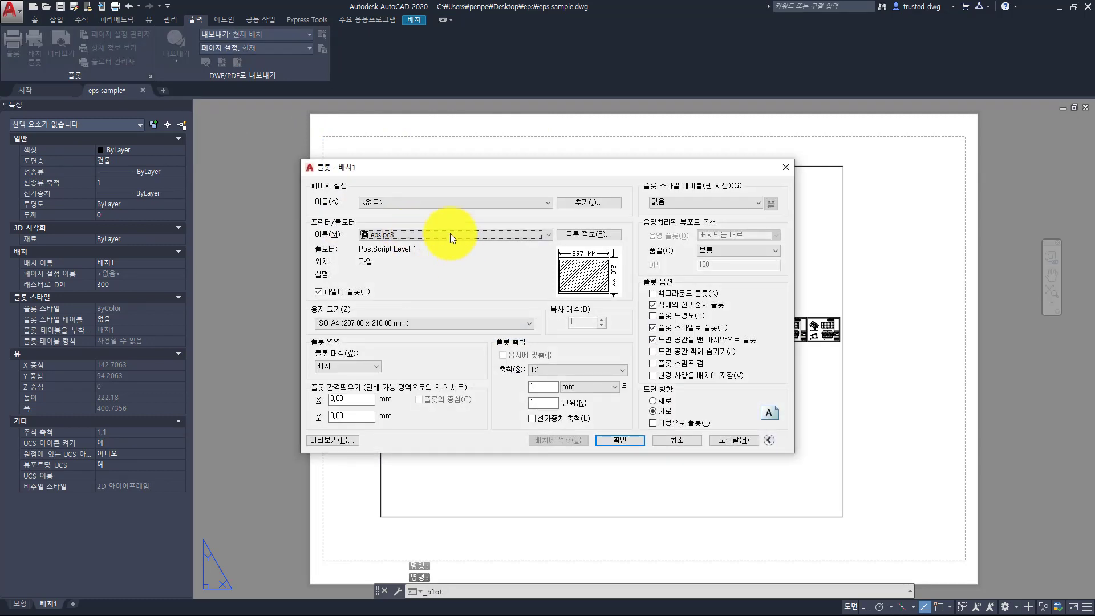
click(591, 231)
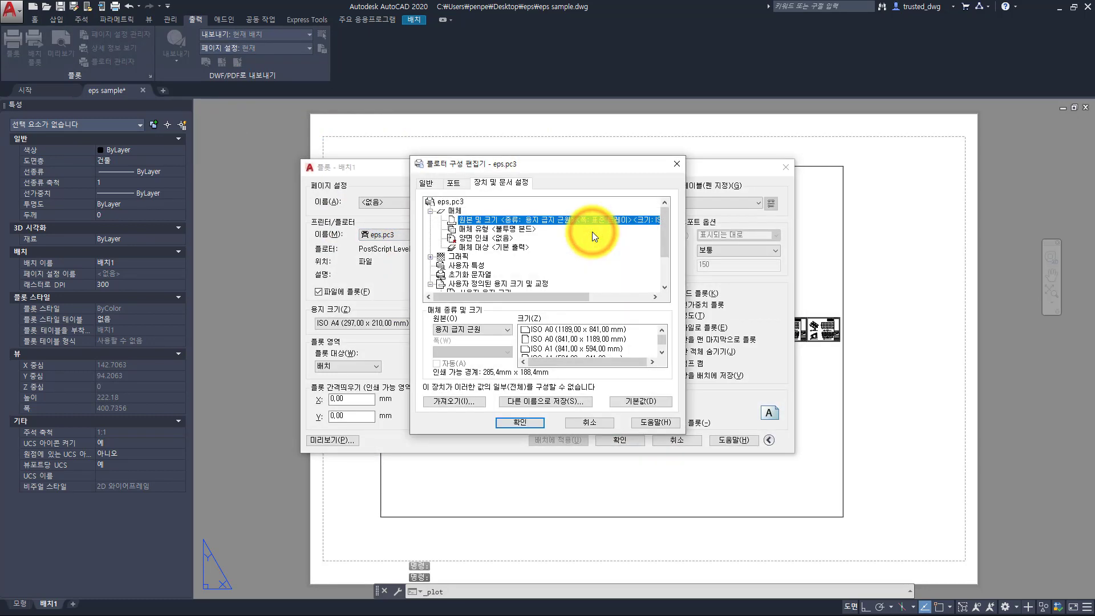
scroll(522, 262, down, 2)
click(494, 267)
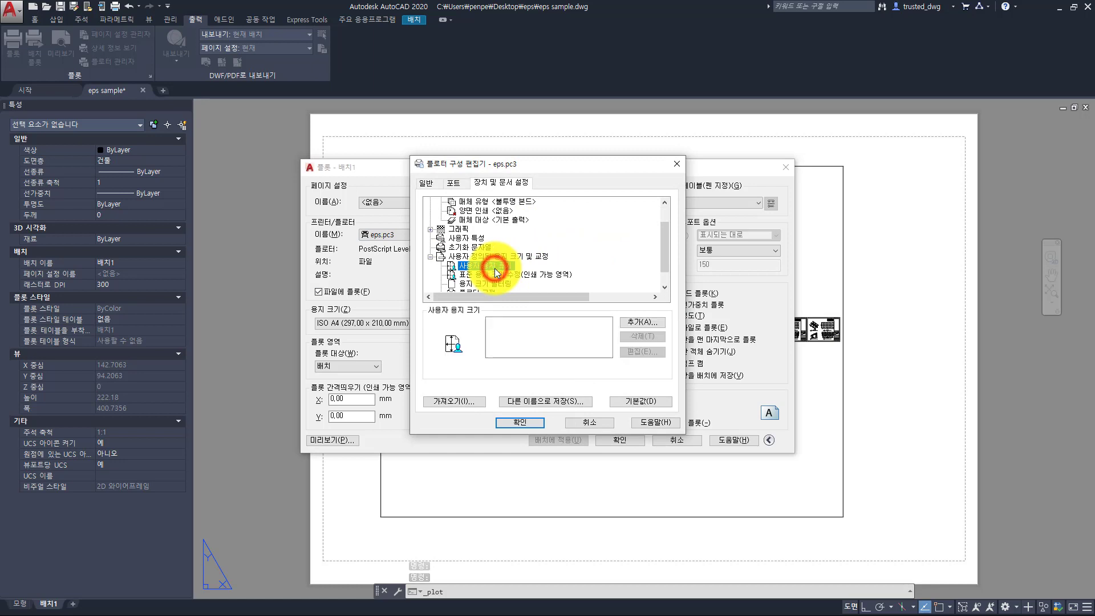
click(635, 323)
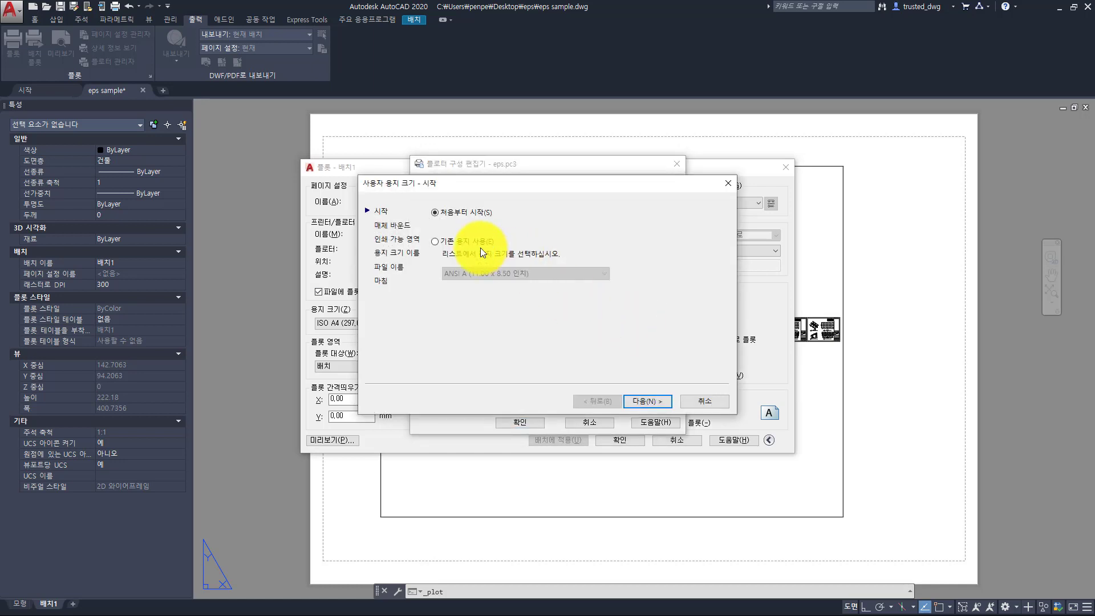
Step: Base the custom paper size on the existing ISO A4 (297.00 x 210.00 mm) sheet, and accept its width and height
click(480, 242)
click(502, 274)
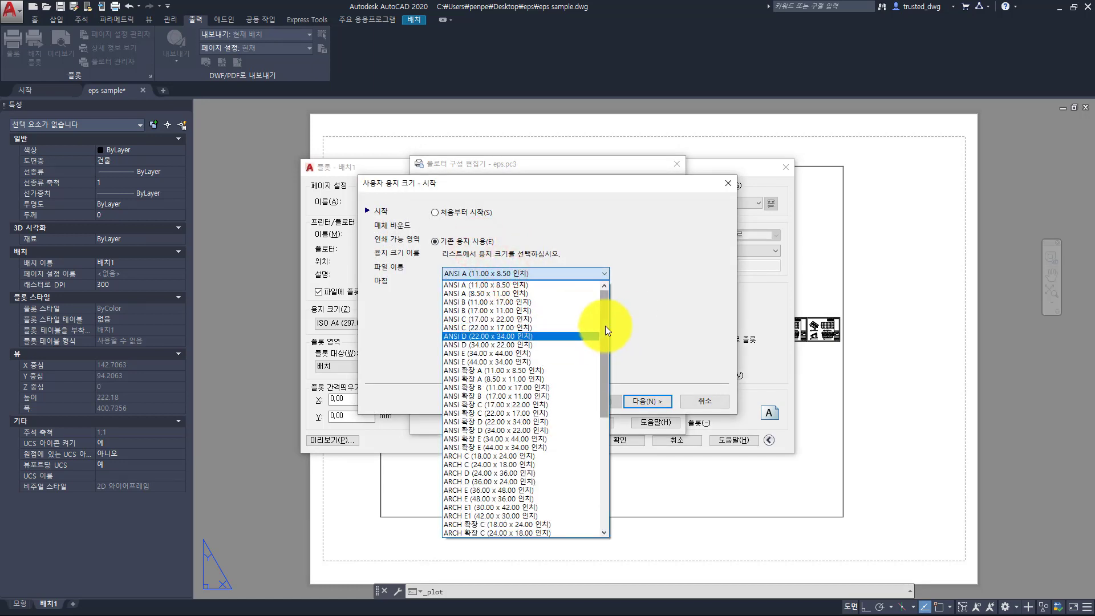
drag(604, 326, 607, 425)
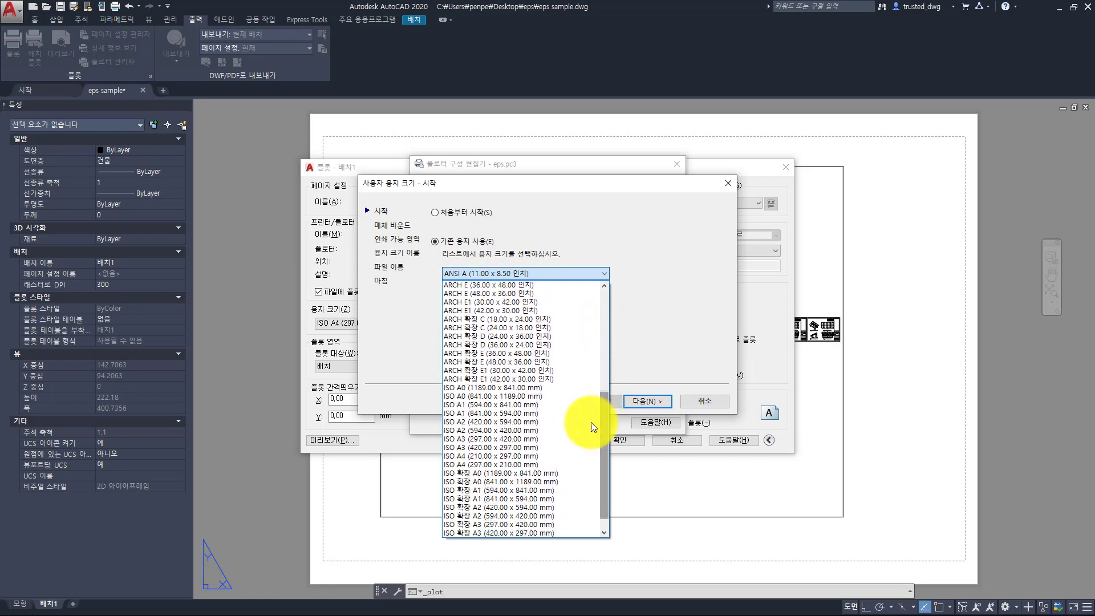
click(515, 465)
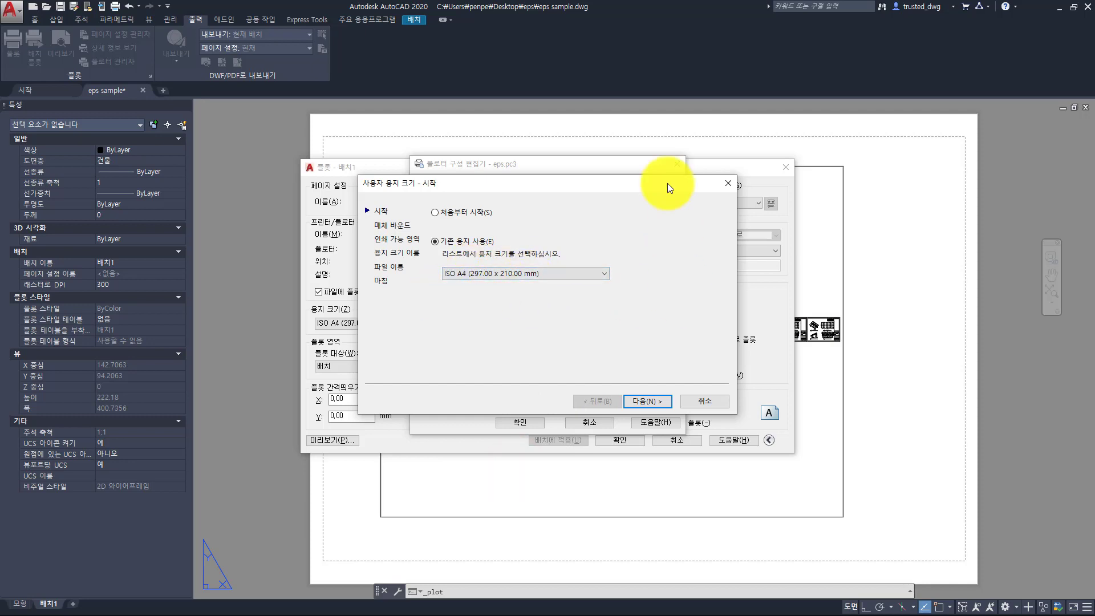
click(653, 404)
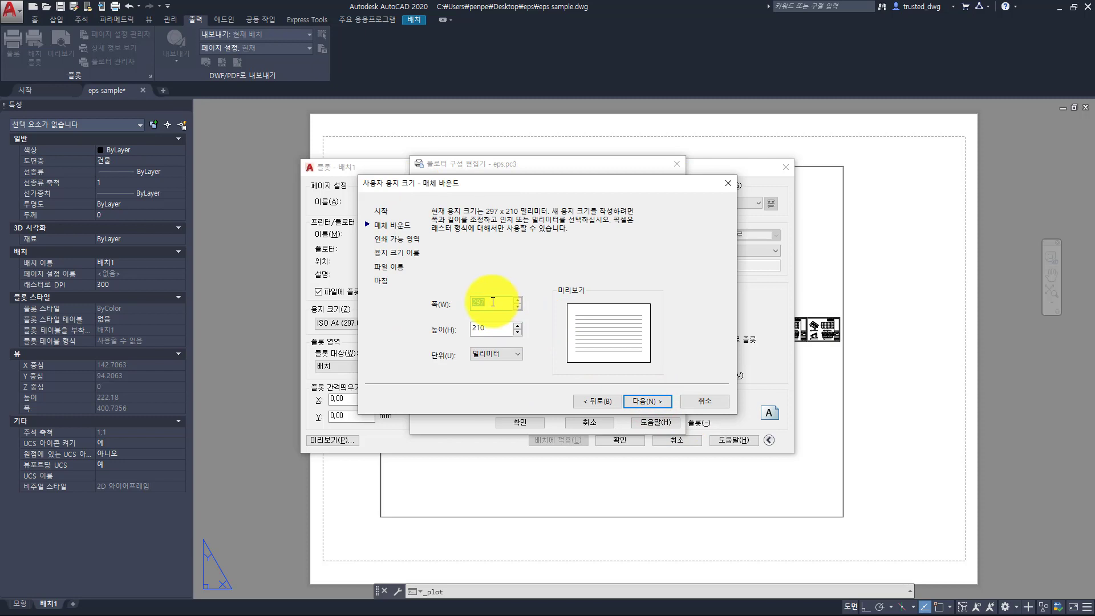
click(489, 329)
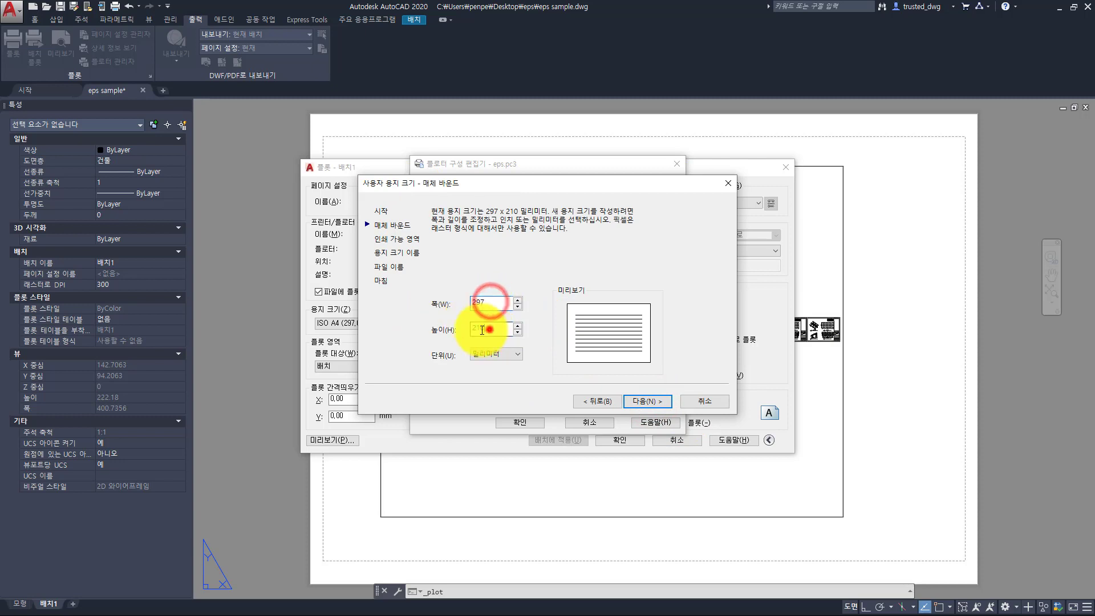
click(631, 400)
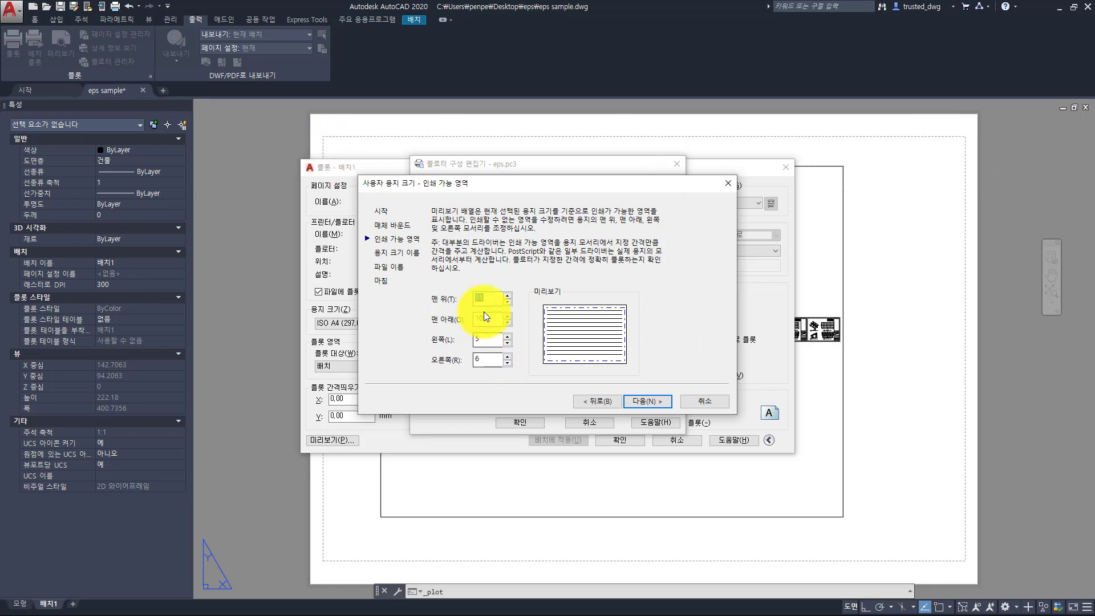
Step: Set the custom paper size's non-printable top, bottom, left and right margins to 3 mm each
drag(484, 298, 427, 296)
text(3)
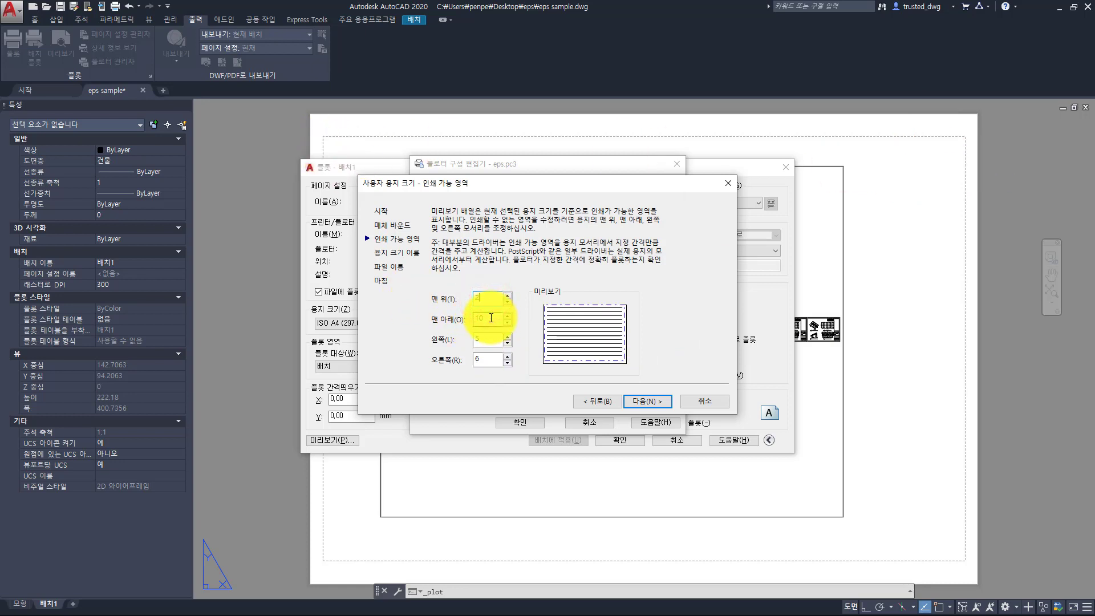
double_click(489, 319)
text(3)
click(491, 339)
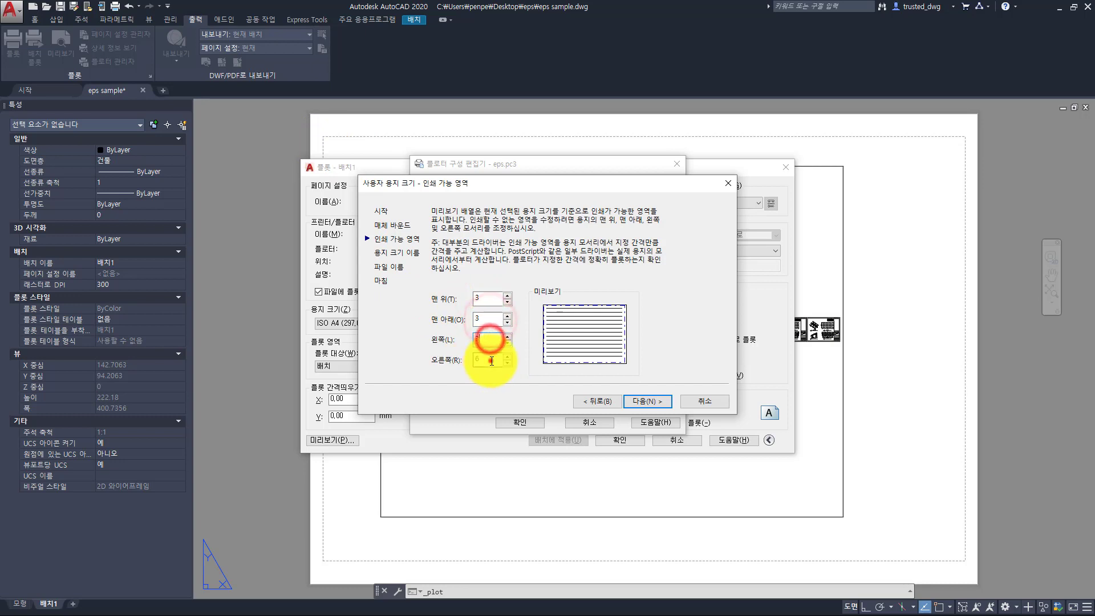
click(489, 359)
click(655, 402)
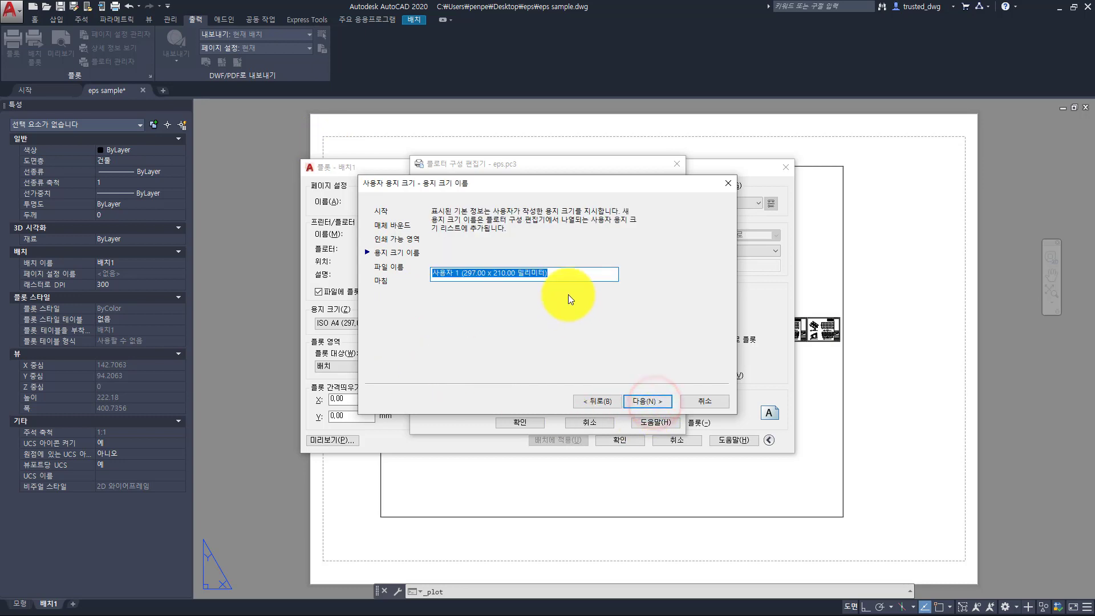
Step: Name the custom paper size "A3 3mm"
click(568, 278)
drag(579, 272, 249, 268)
text(A3 3mm)
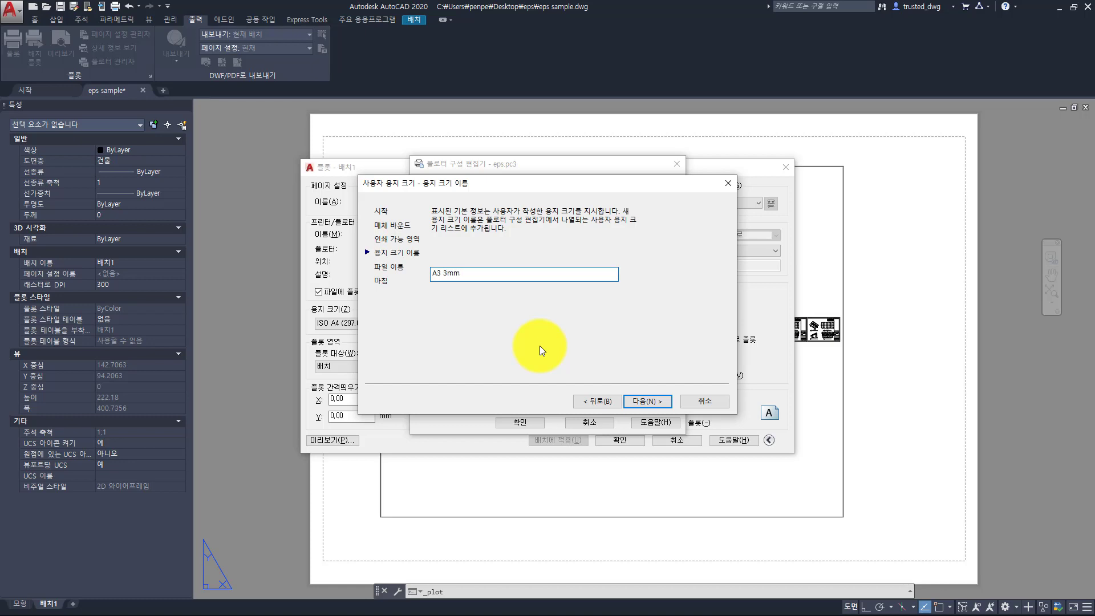
click(643, 404)
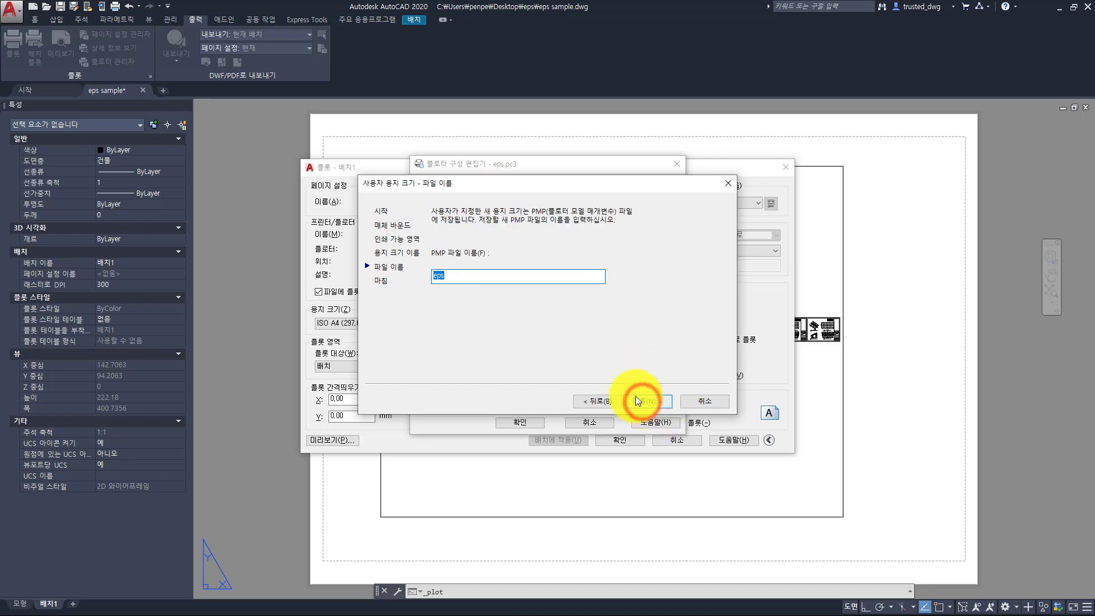
Step: Store the custom paper size in a PMP file named "eps a4" and finish it with the sheet-feed source (용지 급지 근원)
click(655, 404)
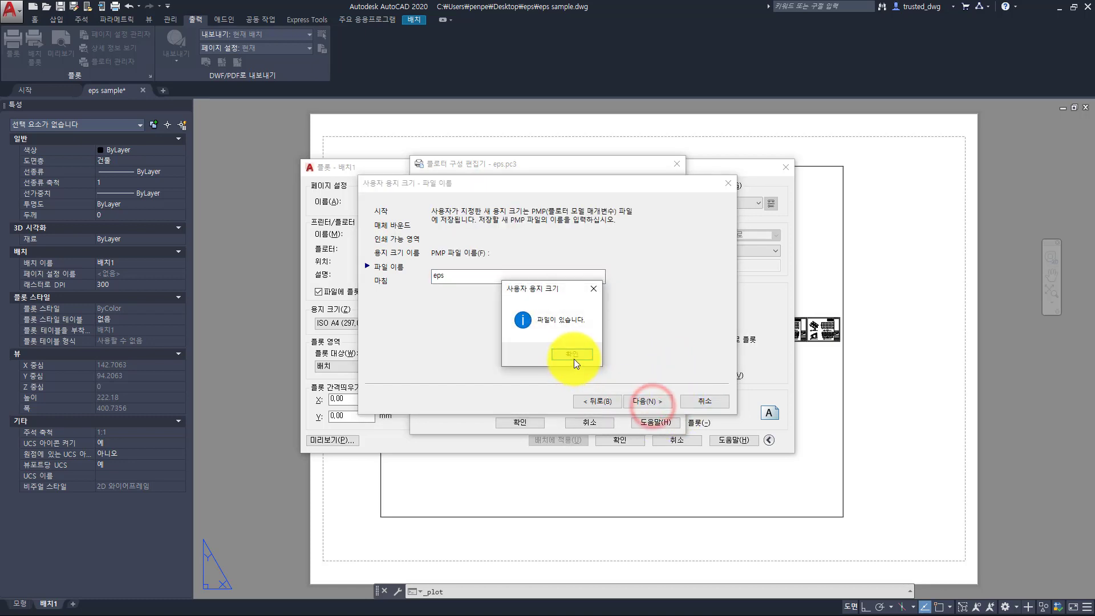
click(572, 355)
click(643, 401)
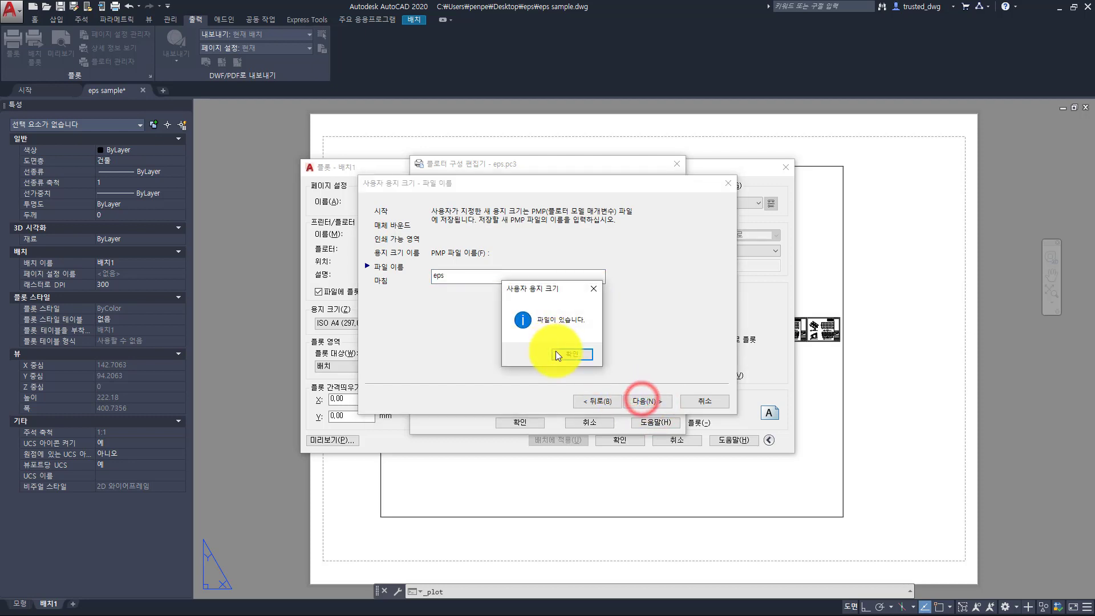
click(557, 355)
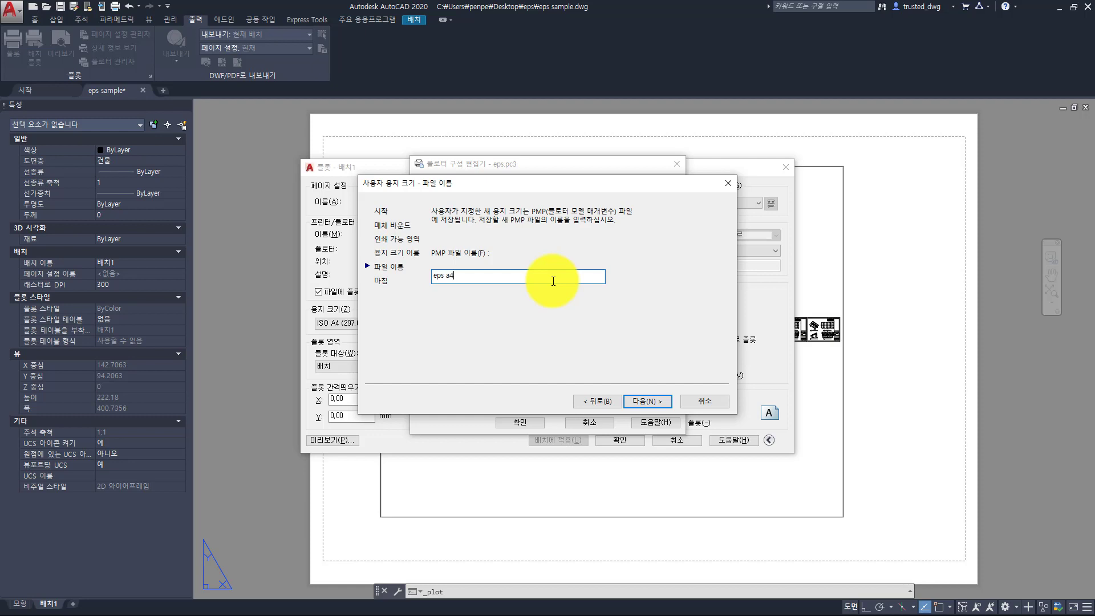
click(644, 401)
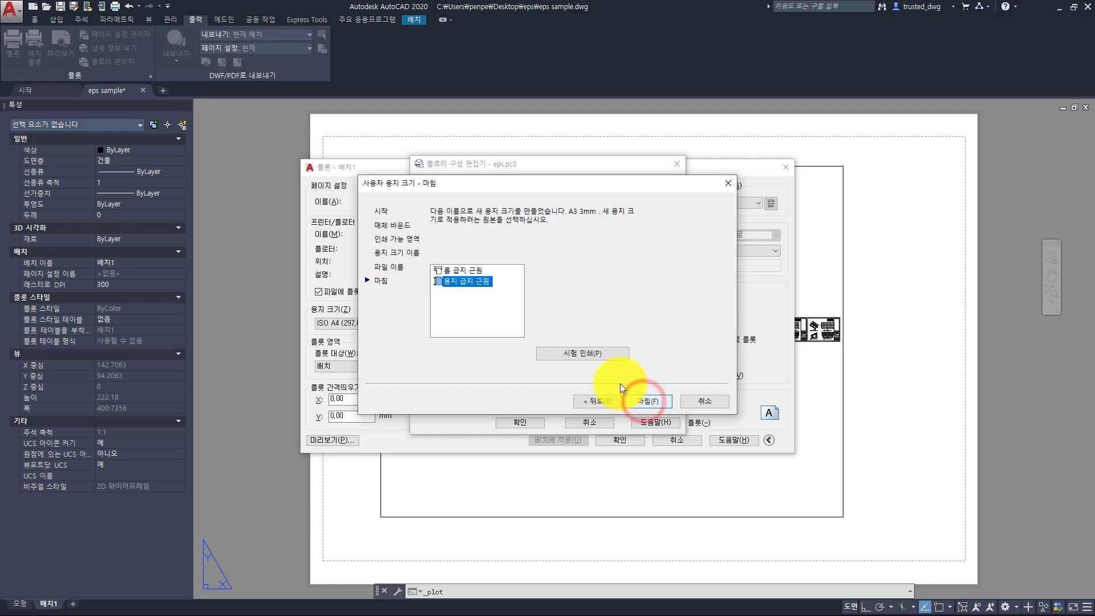
click(645, 402)
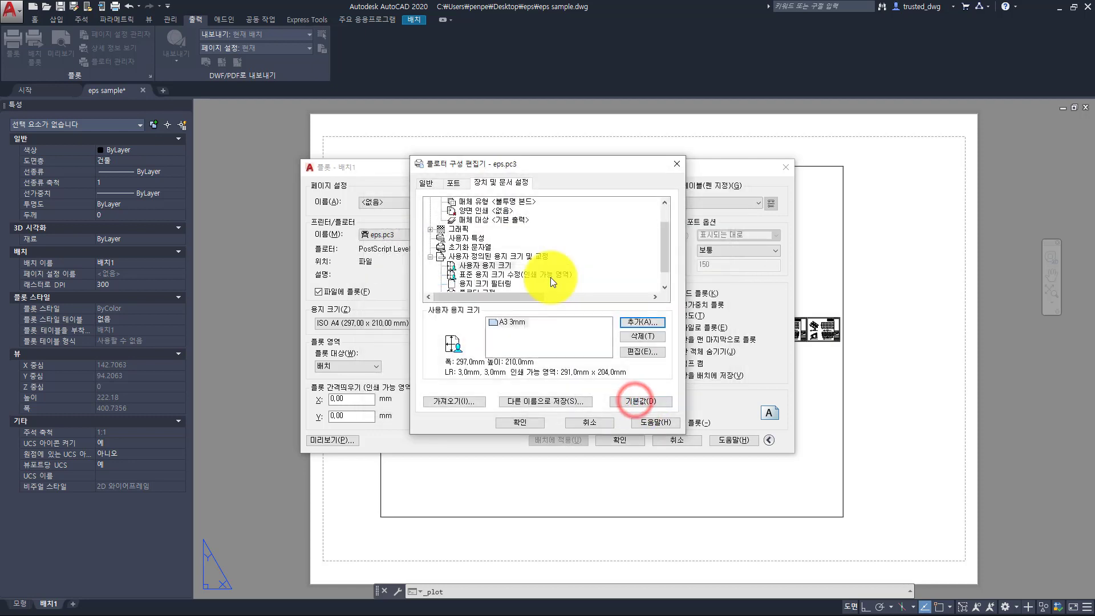
Step: Accept the eps.pc3 configuration and save its changes to the plotter configuration file
click(506, 266)
click(526, 422)
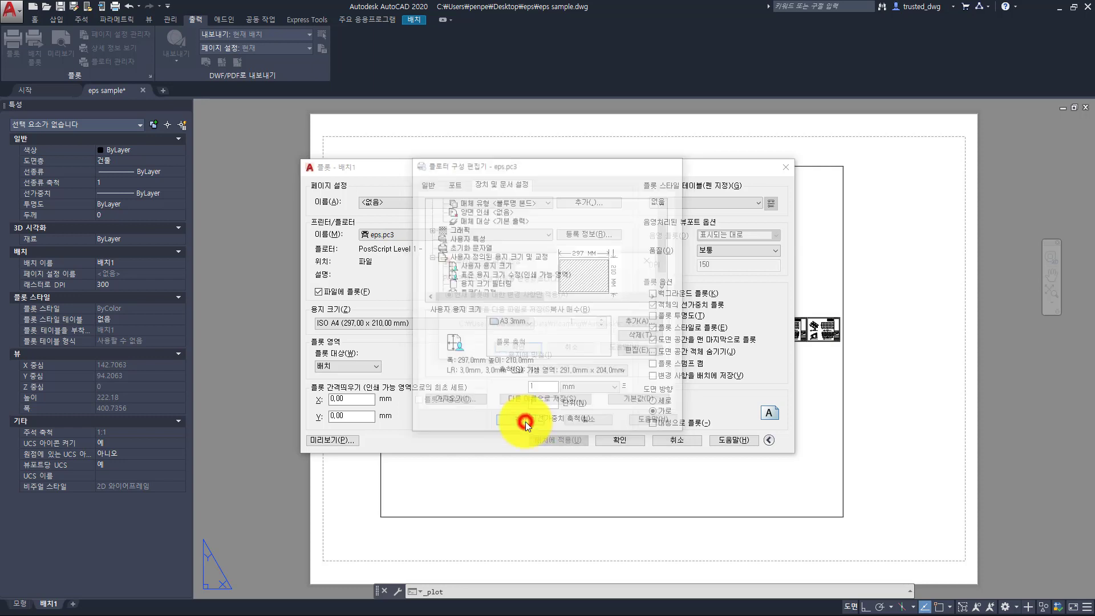
click(512, 309)
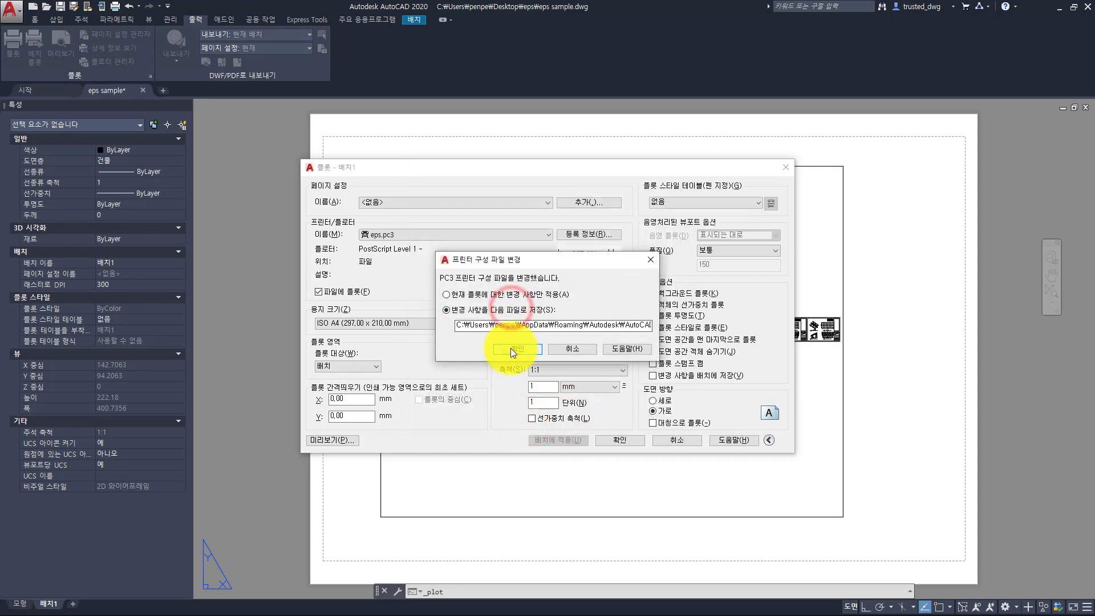
click(511, 348)
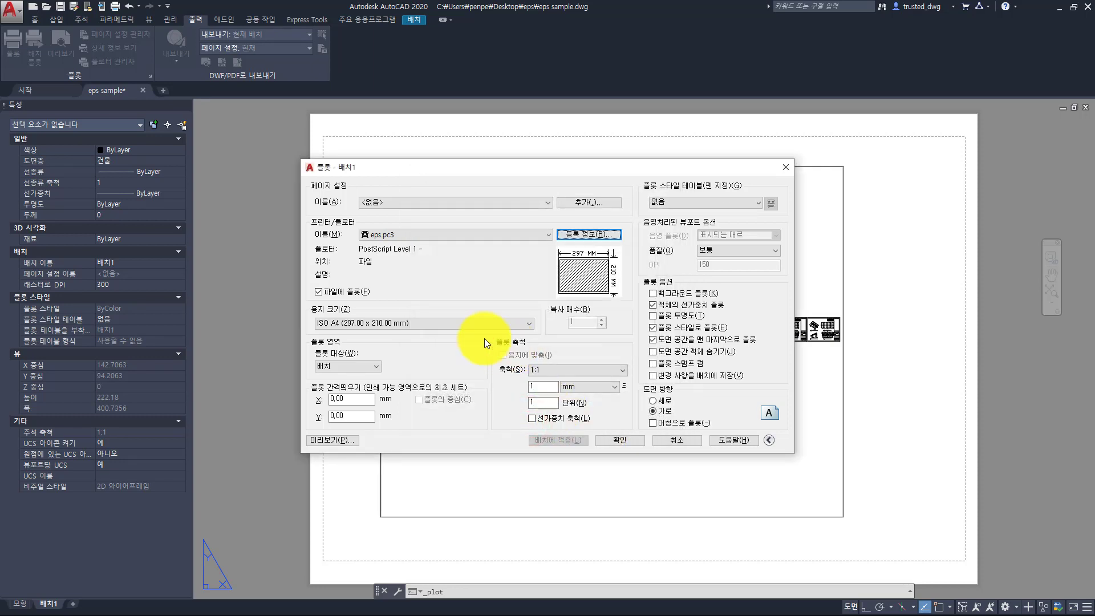
Step: Choose the A3 3mm paper size for the 배치1 plot, and cancel the plot
click(449, 323)
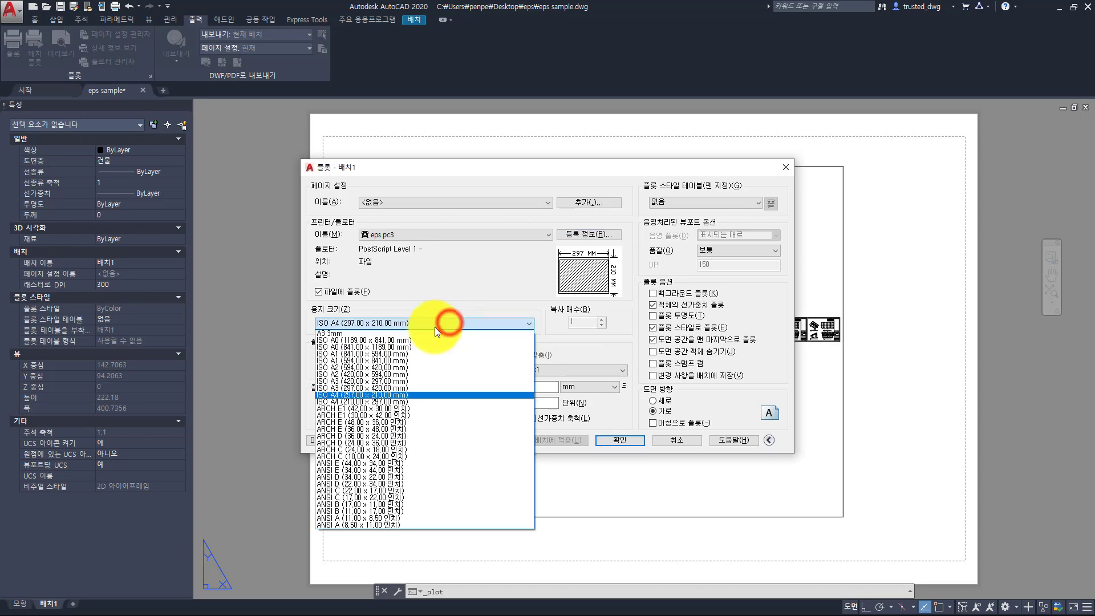
click(328, 335)
key(Escape)
key(Escape)
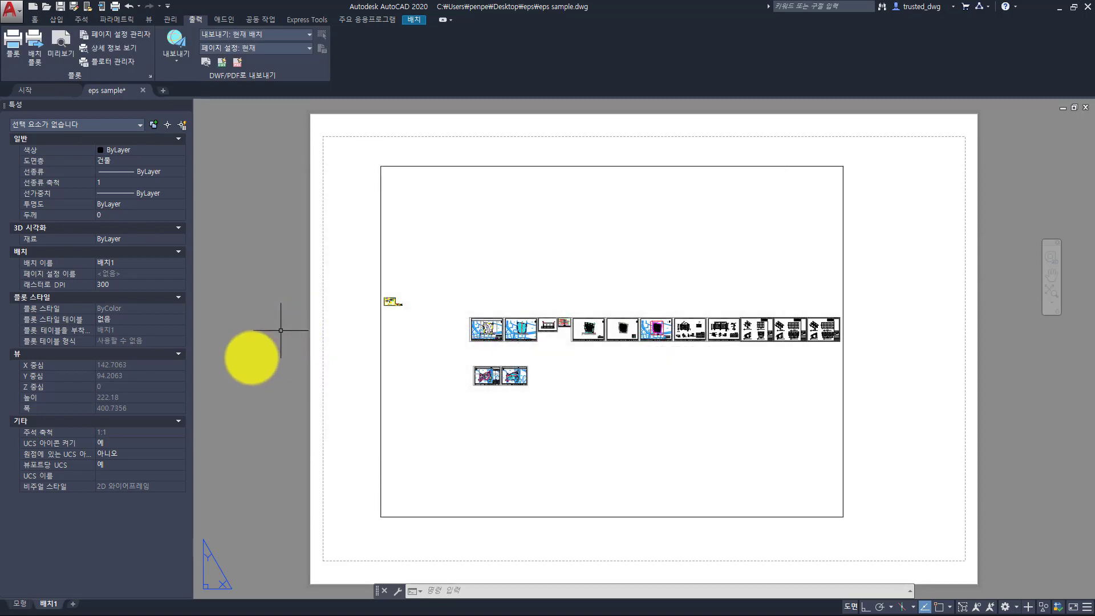
Step: Switch to model space and choose eps.pc3 as the plotter for plotting the model
click(19, 604)
key(Escape)
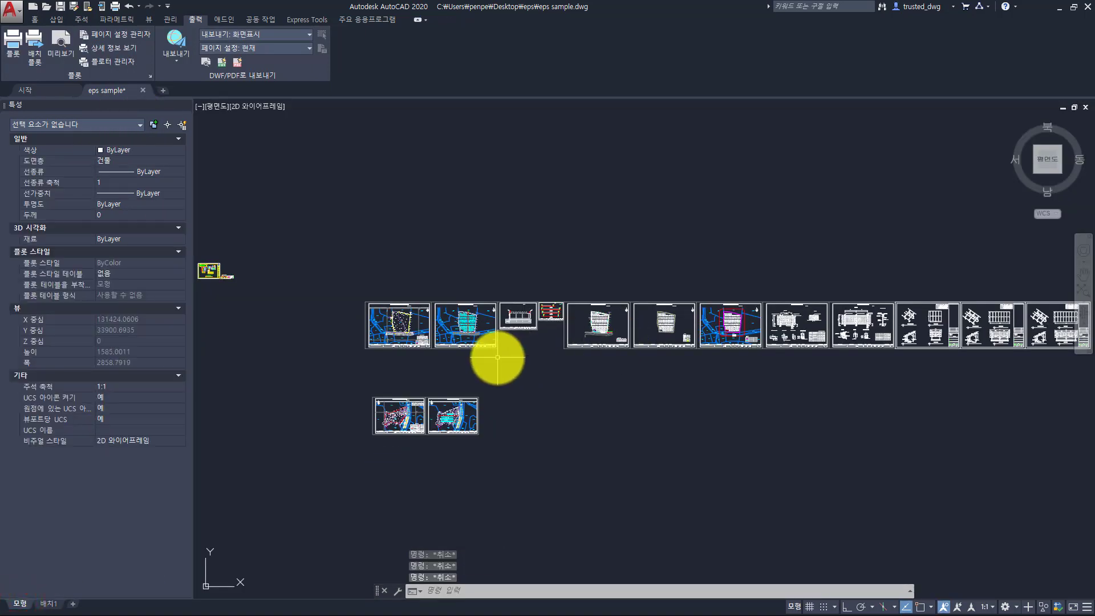
key(ctrl+p)
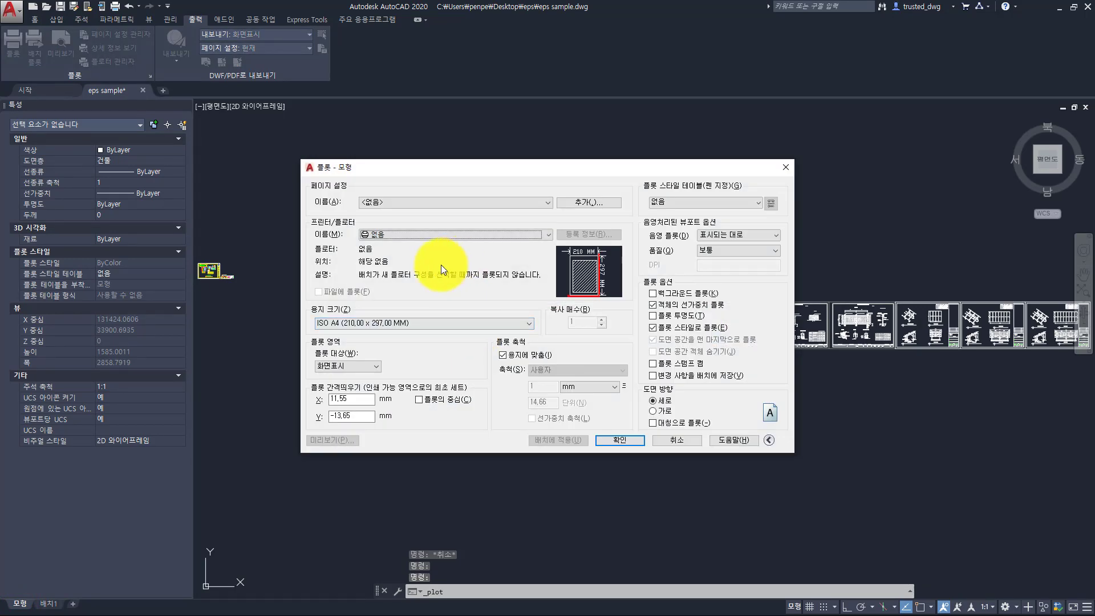
key(Escape)
scroll(315, 340, up, 6)
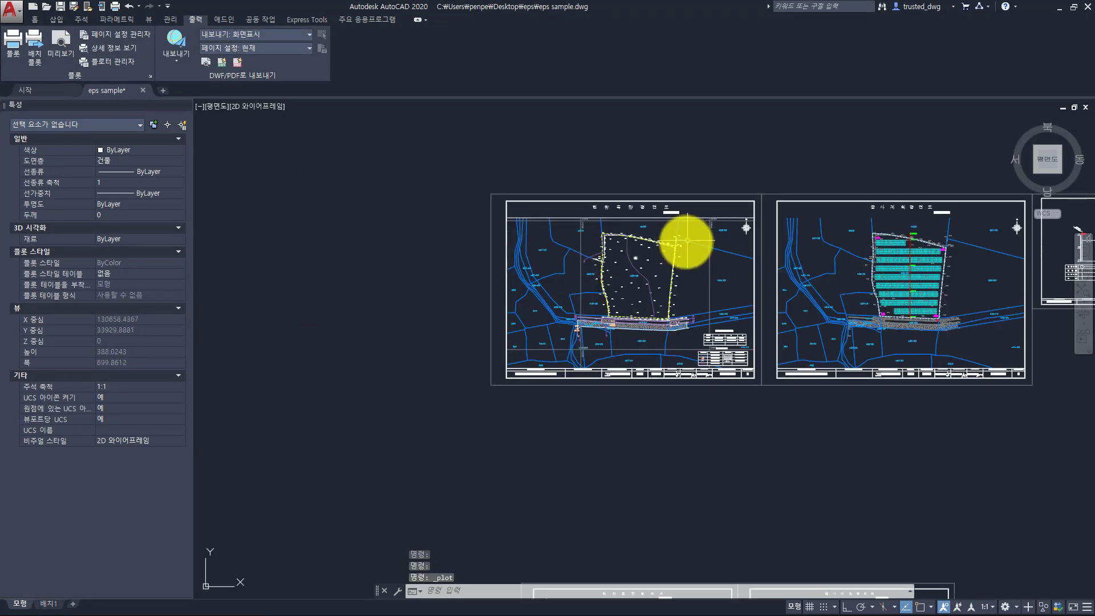
scroll(614, 272, up, 2)
key(Return)
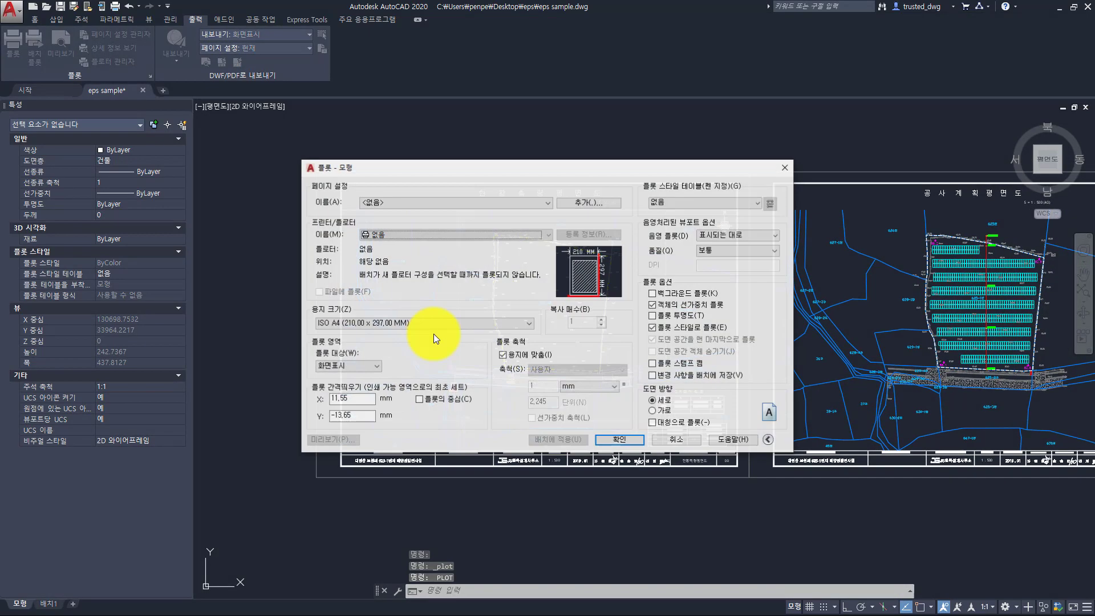
click(418, 233)
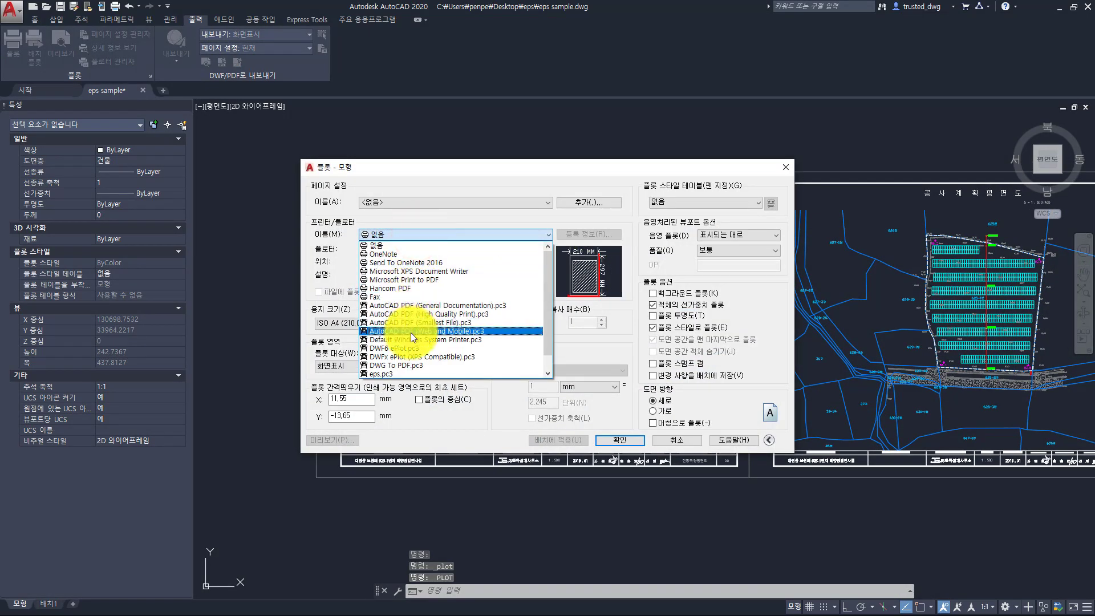
scroll(411, 337, down, 1)
click(396, 357)
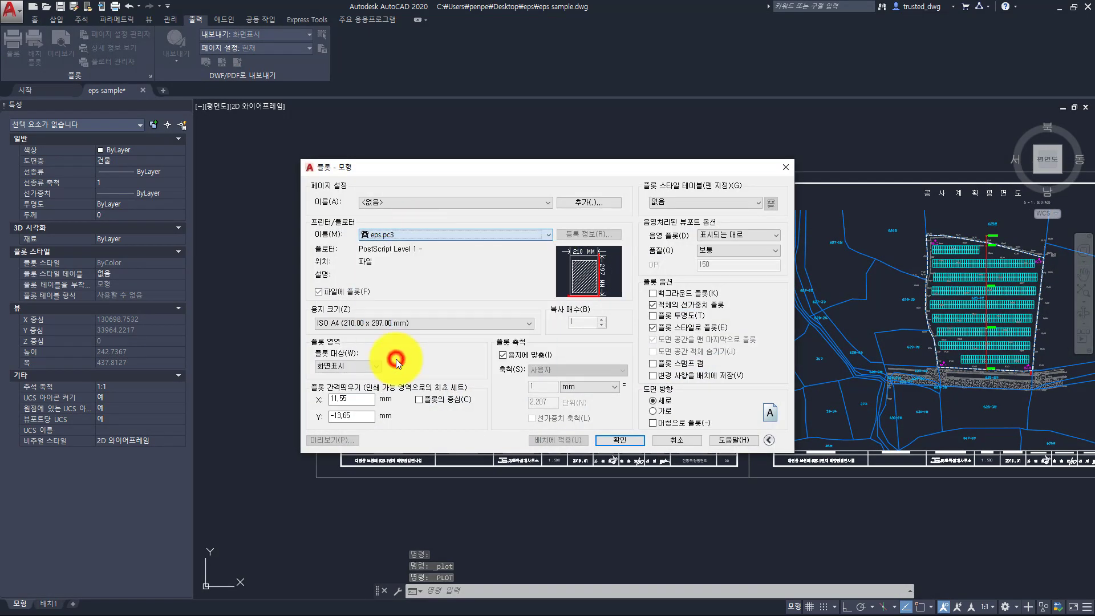
Step: Set the model plot's paper size to ISO A4 (297.00 x 210.00 mm) and centre the plot on the sheet
click(399, 322)
click(373, 394)
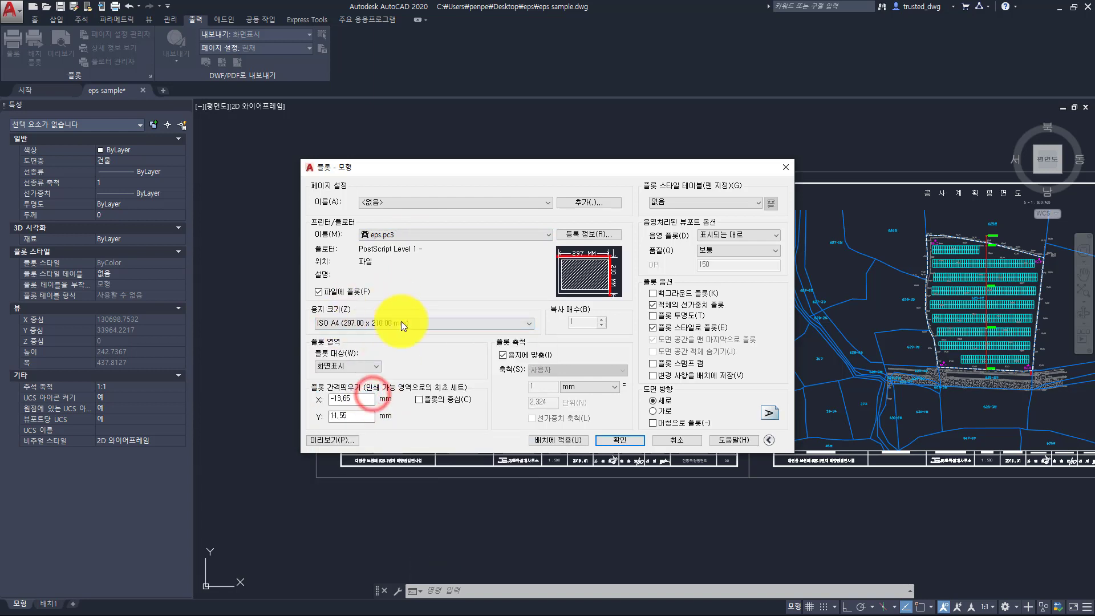
click(436, 400)
Step: Turn on the object snap modes and set the plot area to a window between opposite outer corners of the 현황측량평면도 sheet
click(358, 367)
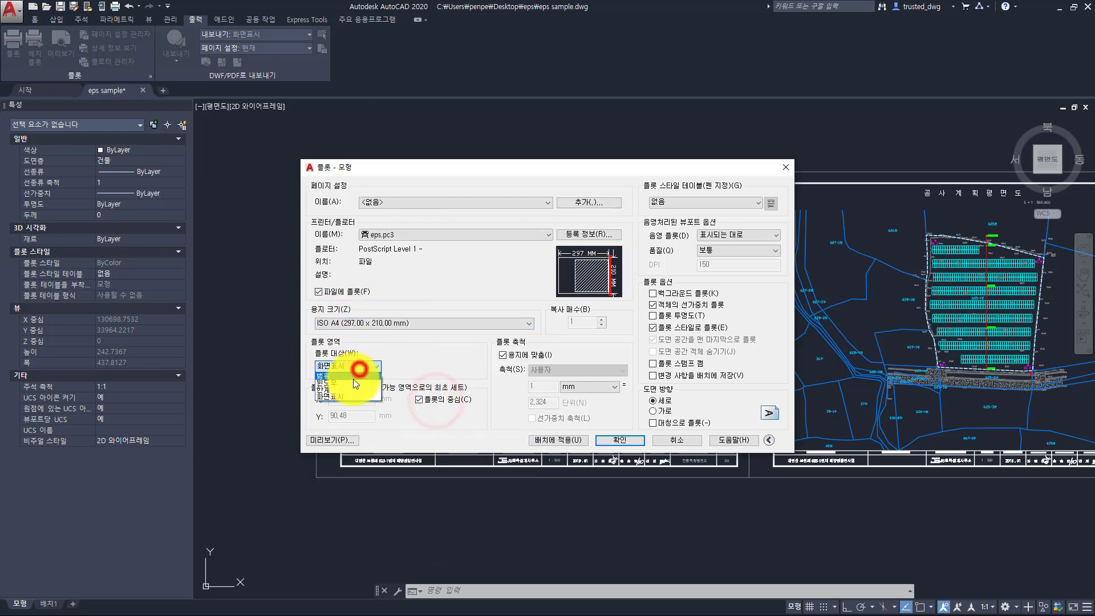
click(353, 381)
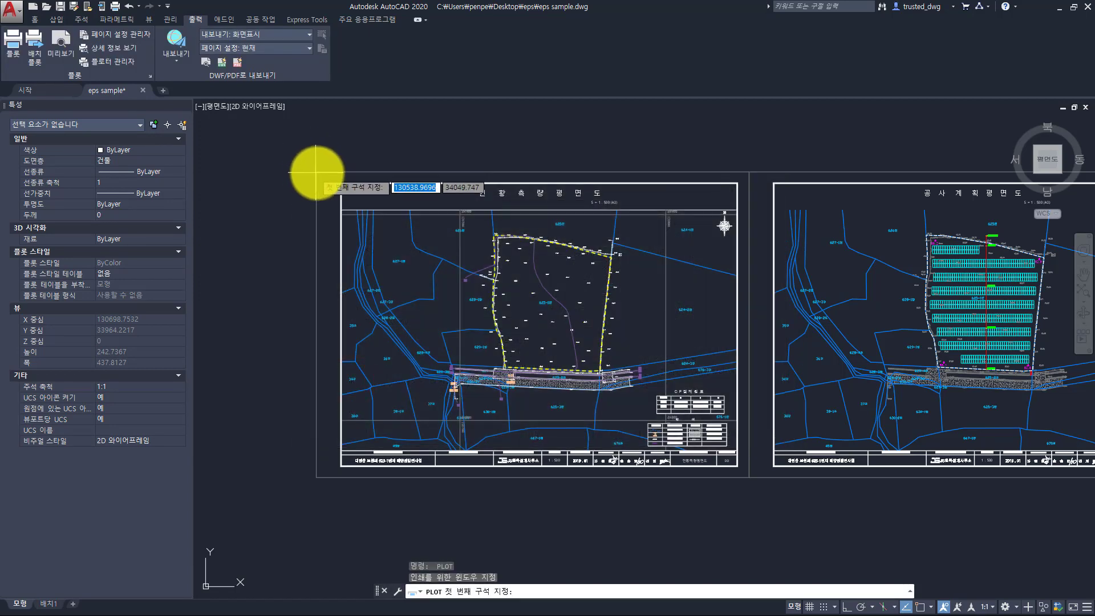
click(931, 607)
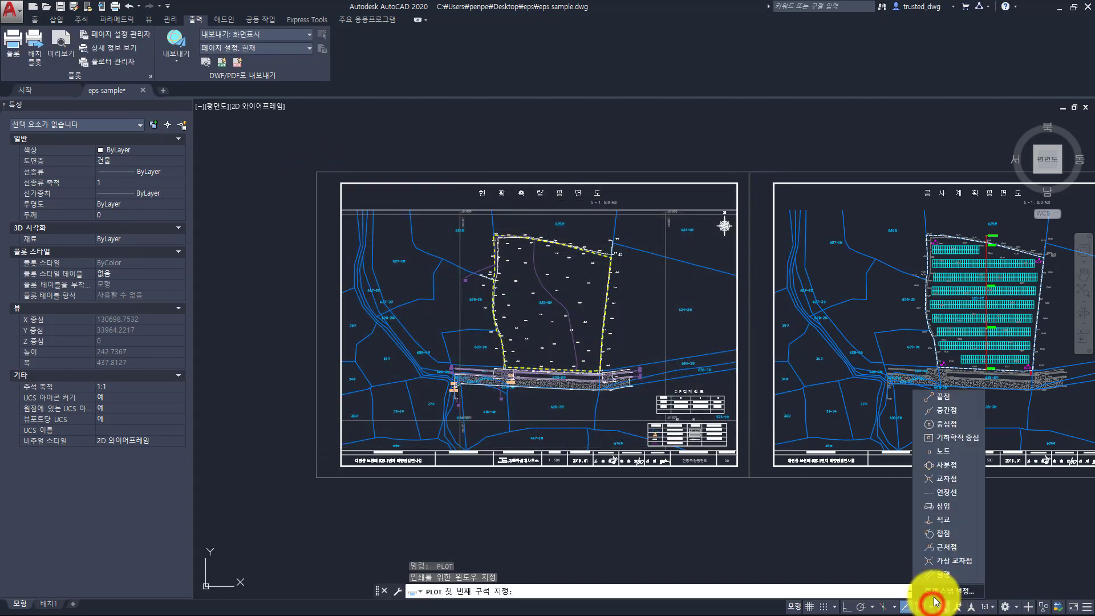
click(935, 593)
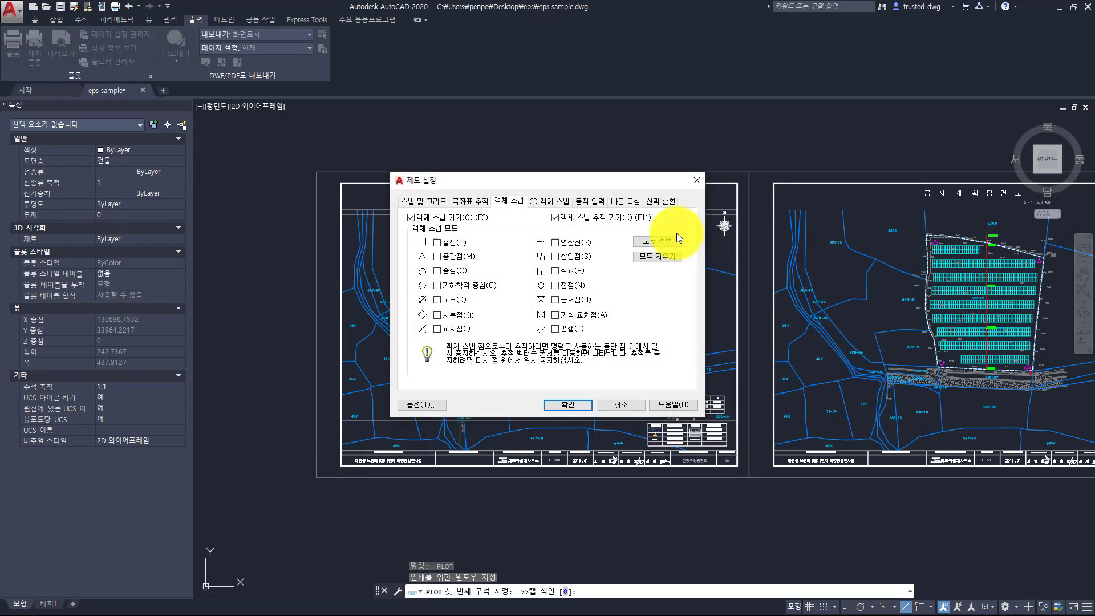
click(563, 403)
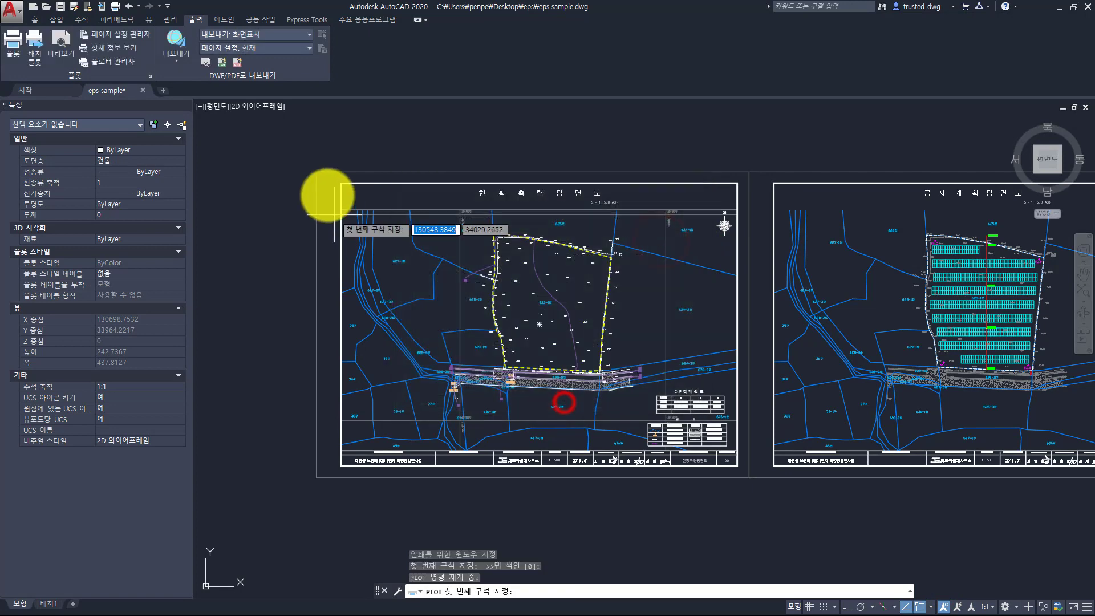
click(316, 171)
click(749, 477)
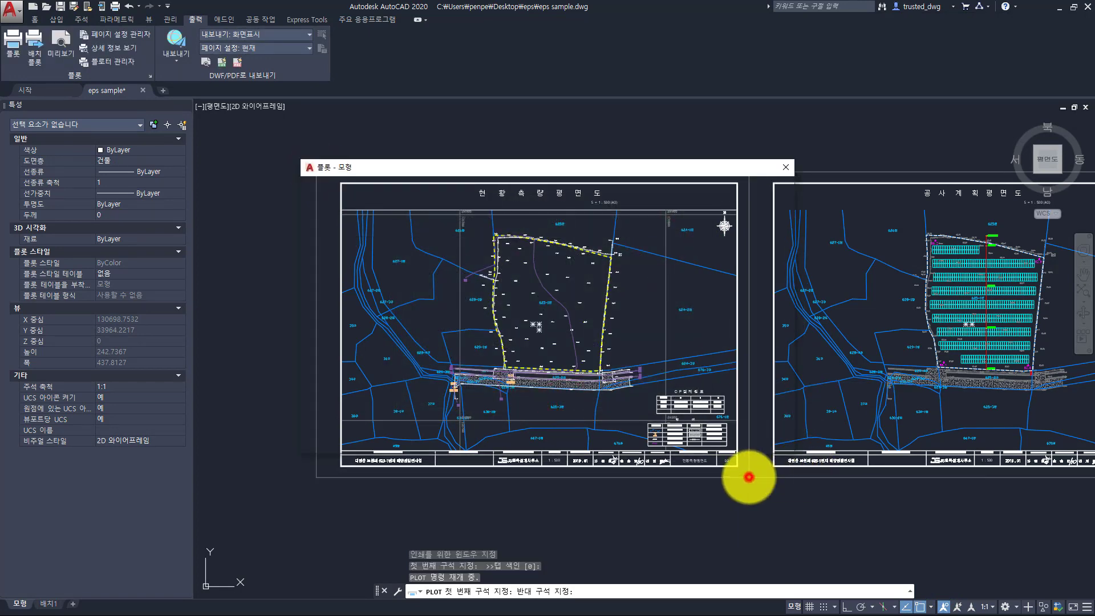
Step: Assign the monochrome.ctb plot style table and apply it to all layouts
click(650, 202)
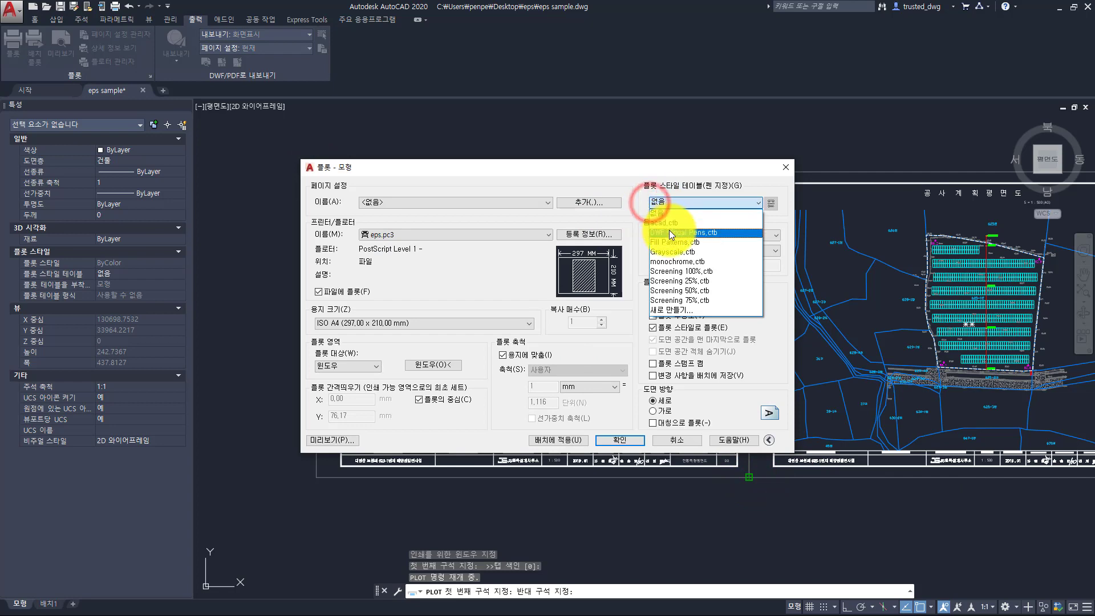
click(682, 263)
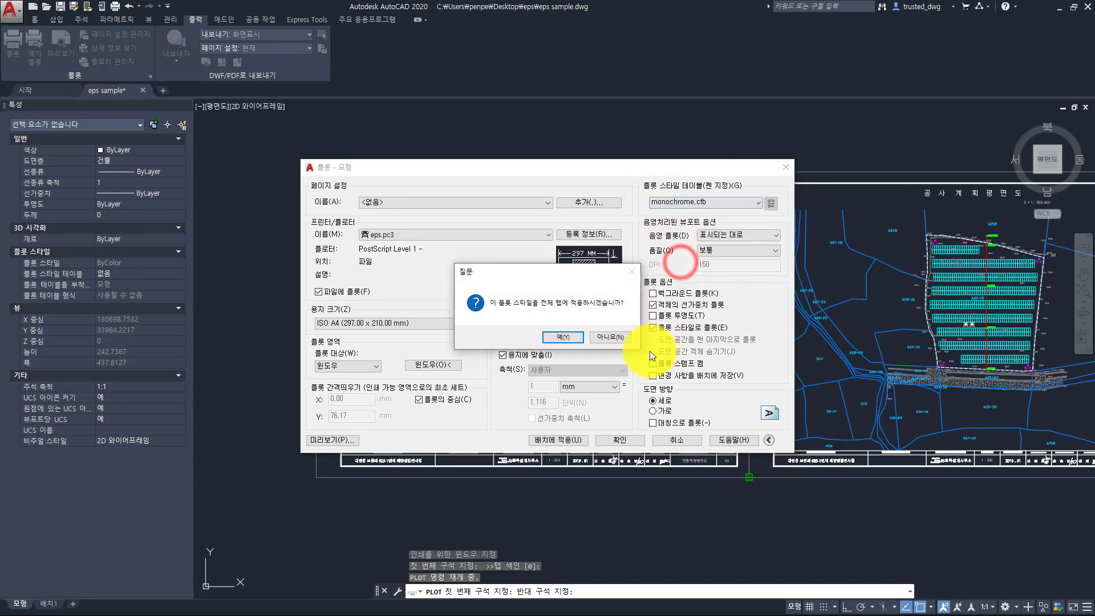
click(567, 336)
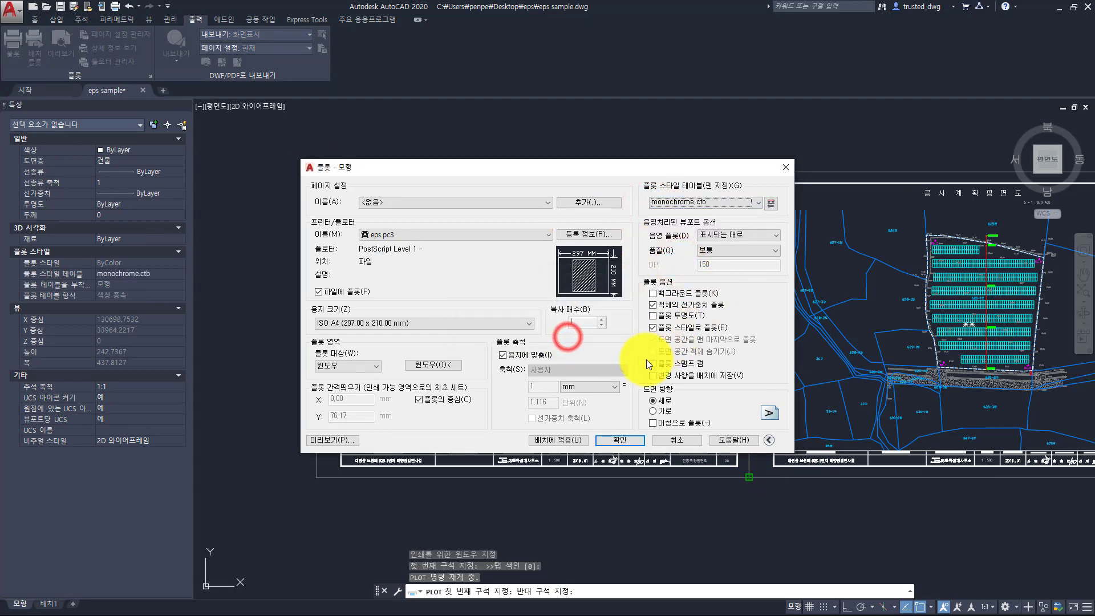
Step: Plot the sheet to an EPS file named a4 default in the eps folder on the desktop
click(608, 439)
click(368, 265)
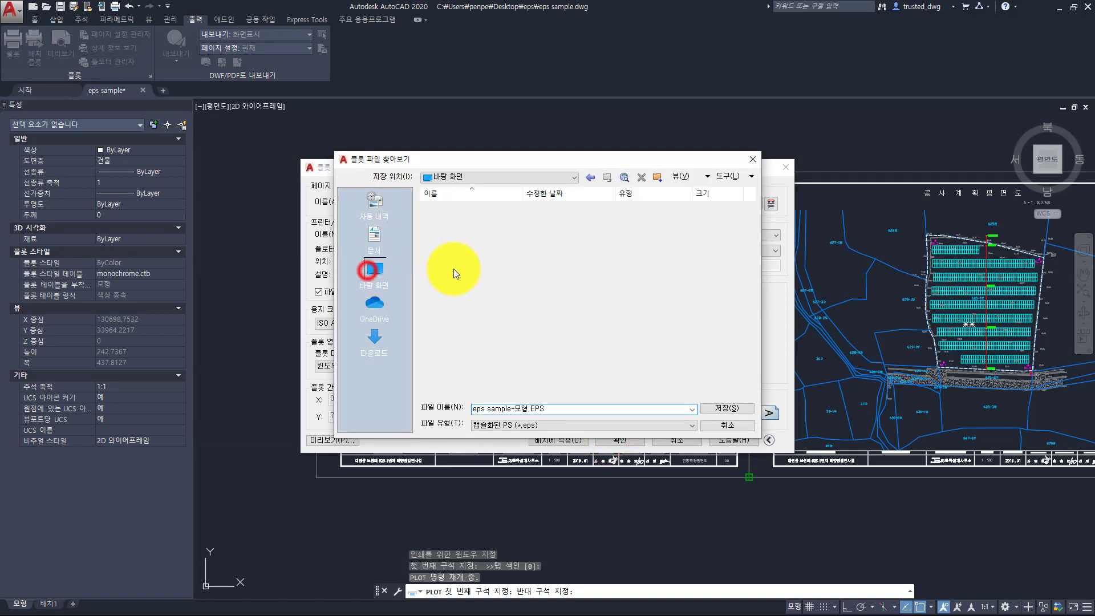
double_click(445, 280)
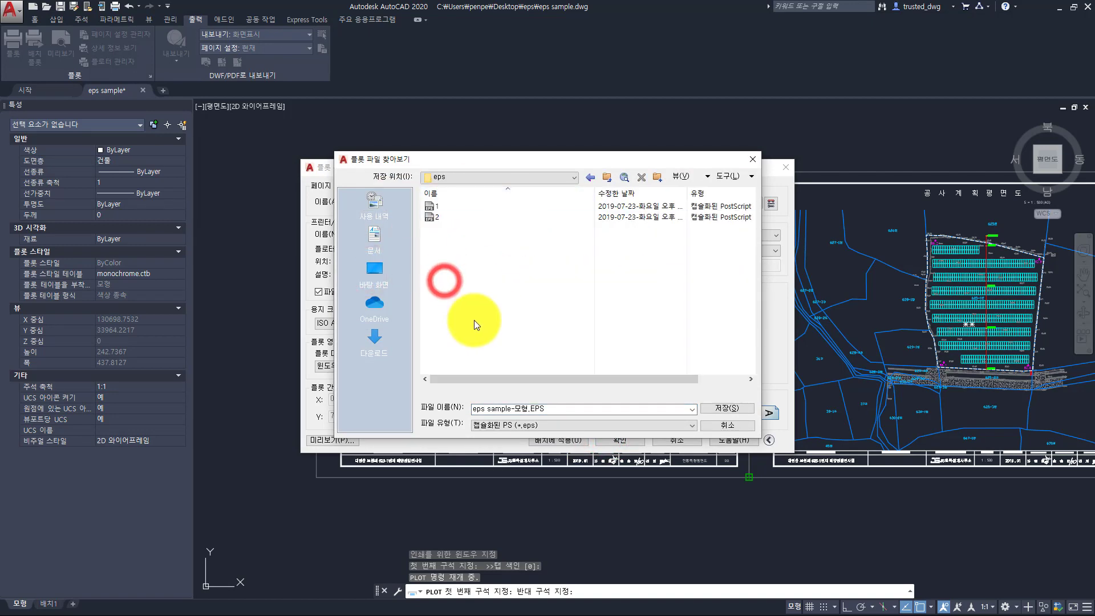
click(557, 406)
text(a4 default)
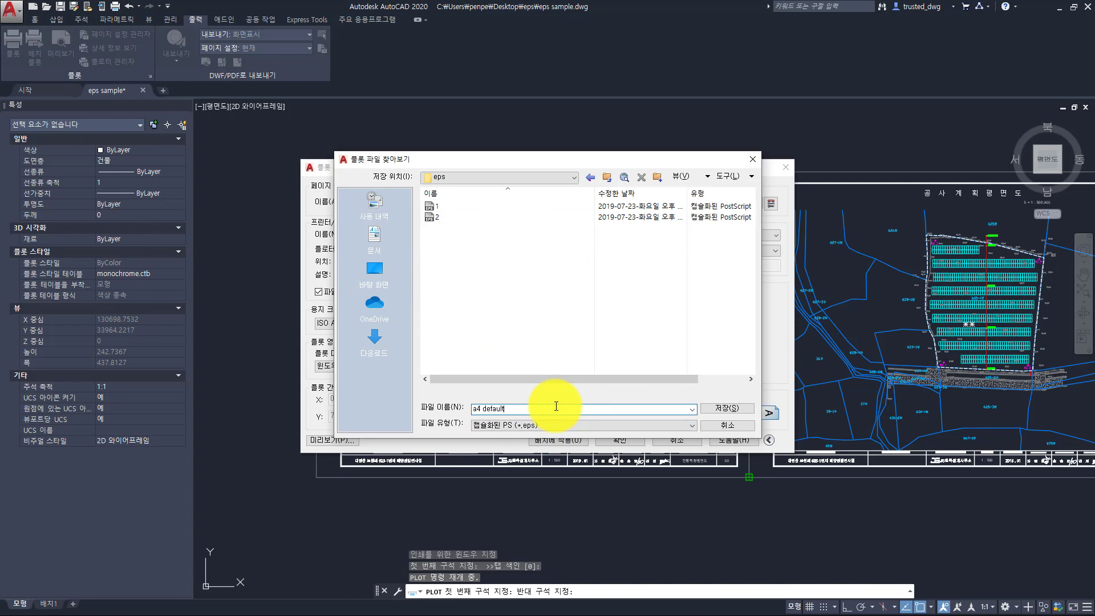
key(Return)
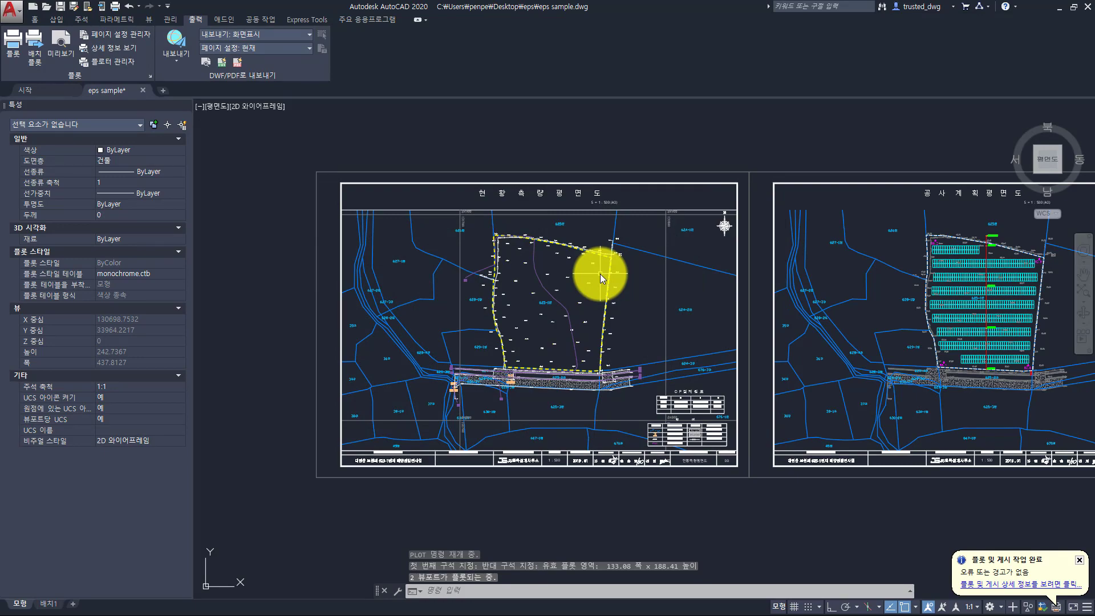
Step: Open a4 default.eps from the eps folder in Photoshop, rasterized at 300 pixels/inch in RGB, to check the plotted sheet
key(alt+Tab)
click(552, 302)
key(alt+Tab)
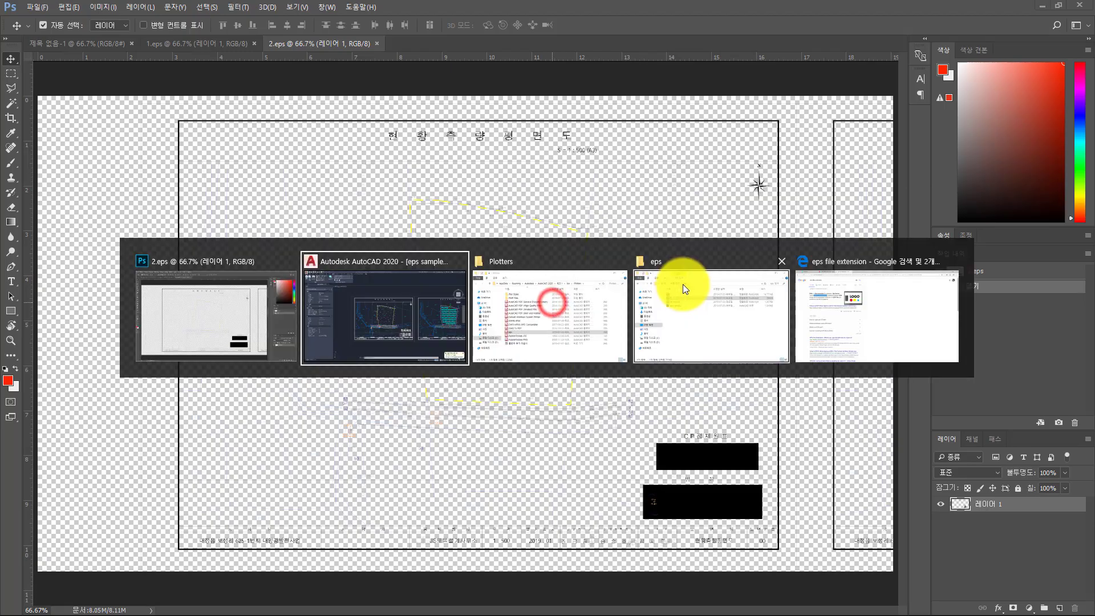
click(683, 284)
click(720, 324)
drag(720, 324, 478, 45)
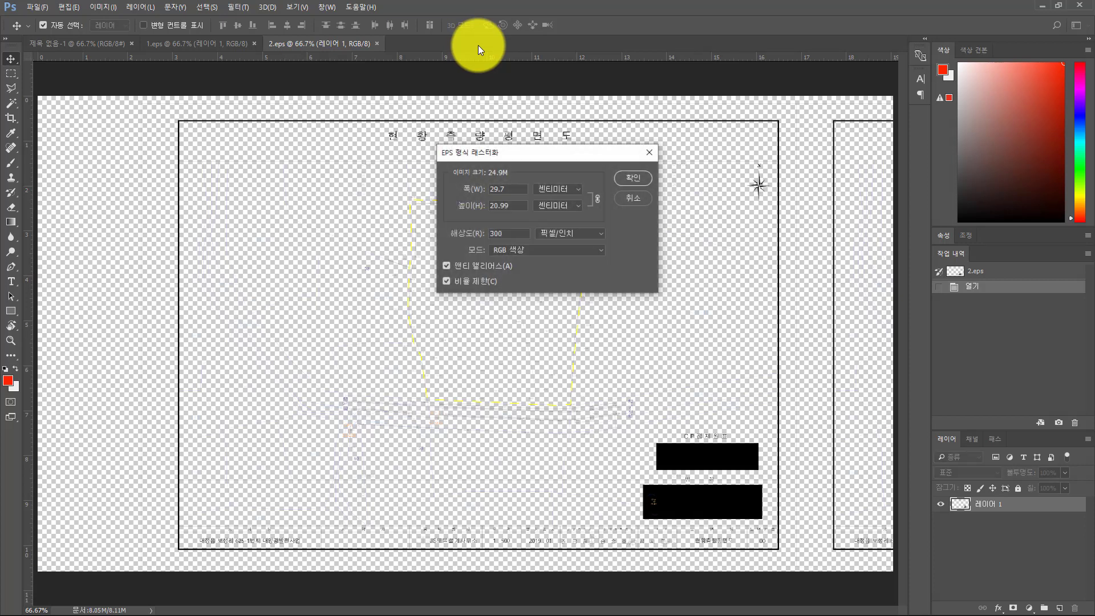
click(632, 178)
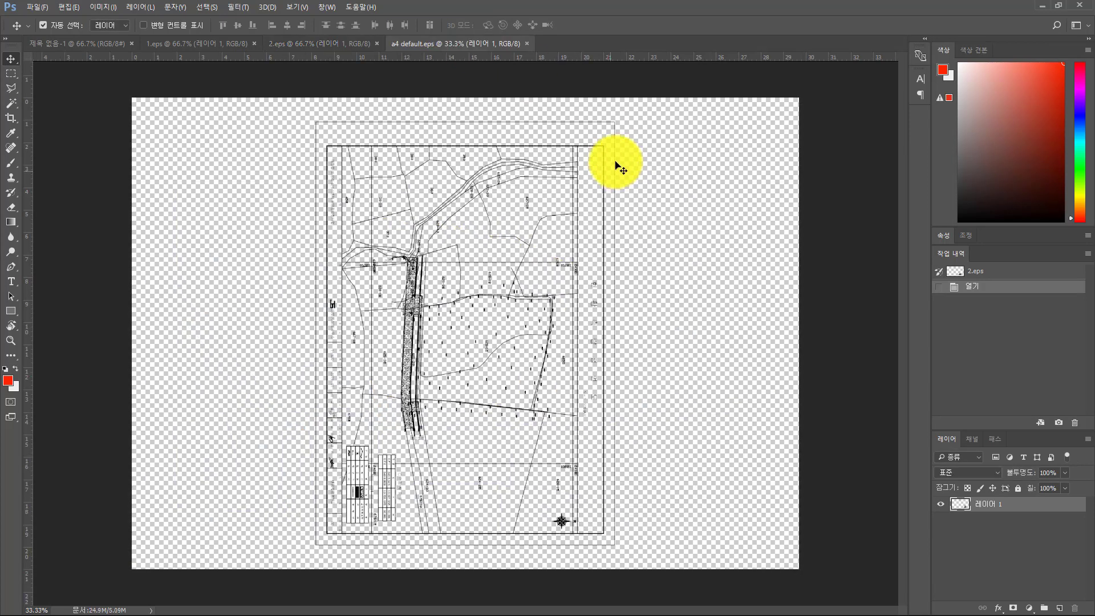
Step: Switch to AutoCAD and set up a new plot with the previous plot's settings, landscape orientation and a4 default as the output file
key(alt+Tab)
key(alt+Tab)
key(alt+Tab)
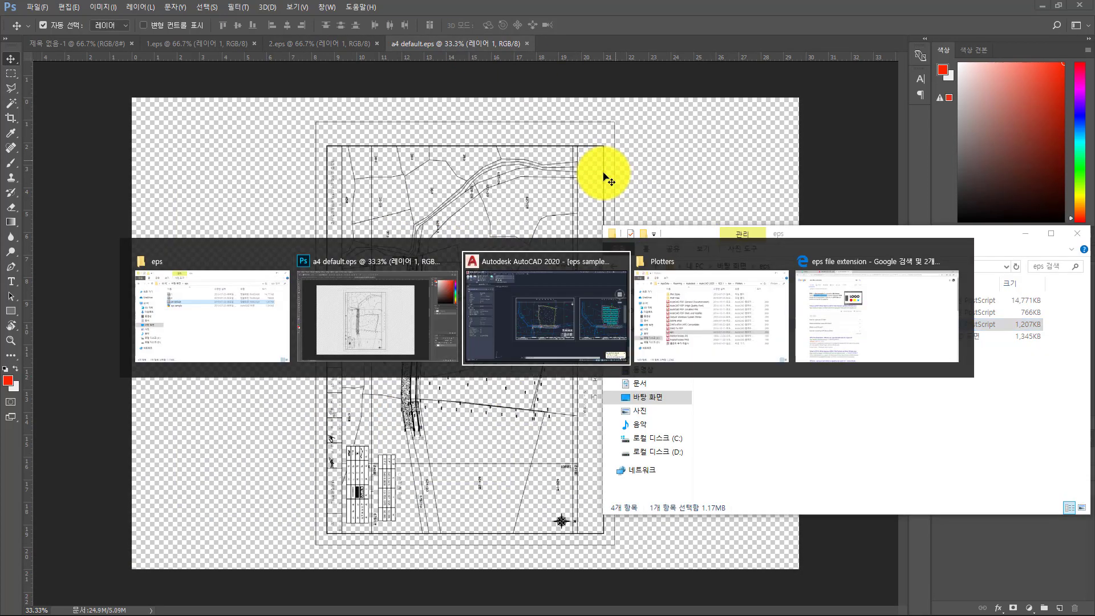
key(ctrl+p)
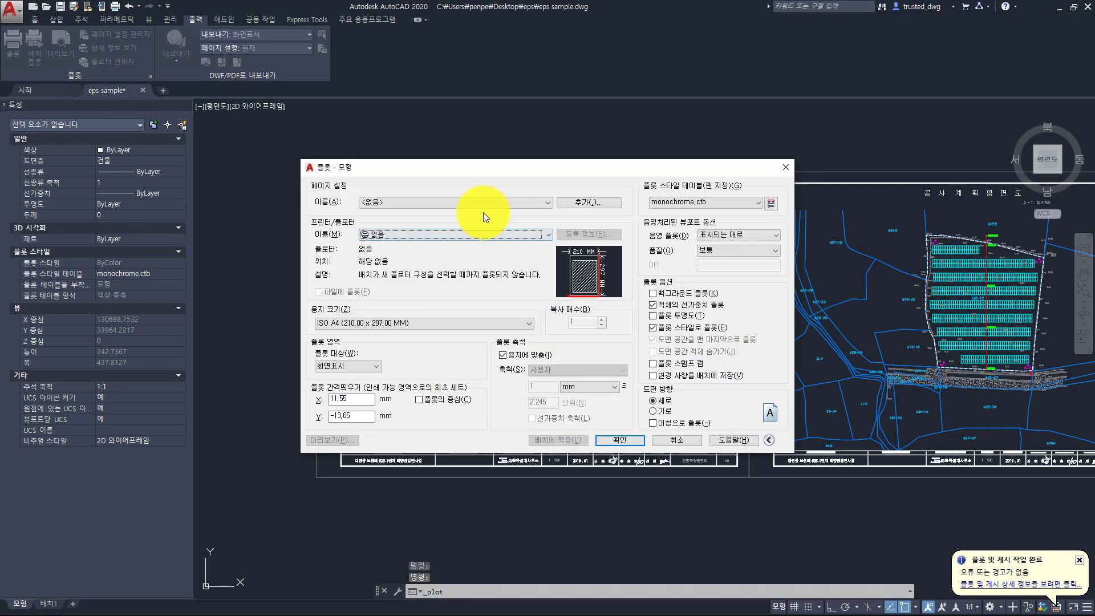
click(476, 206)
click(464, 220)
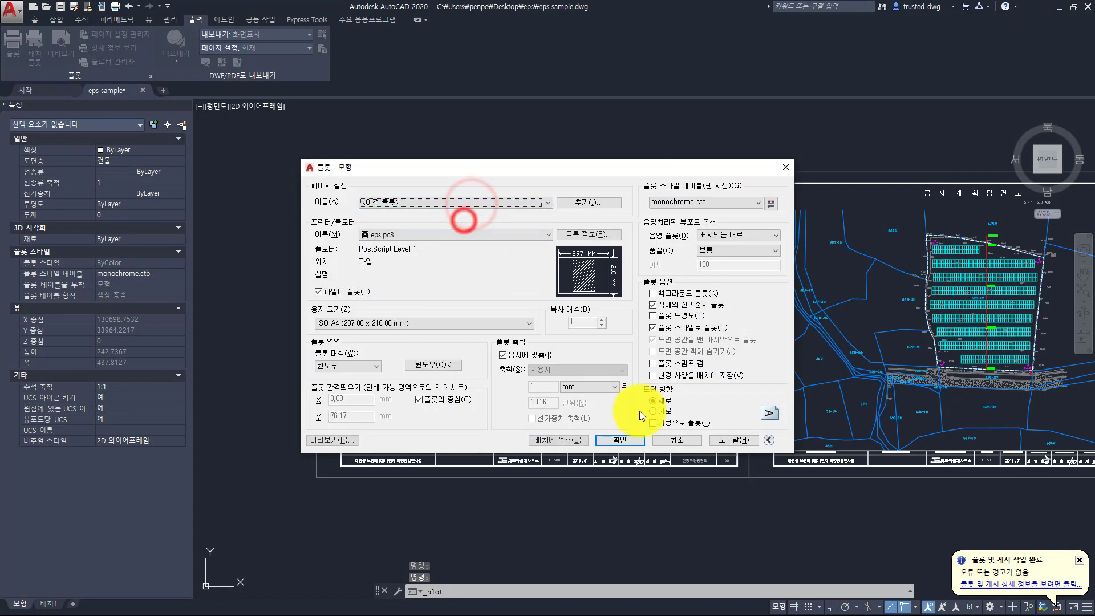
click(614, 439)
click(465, 228)
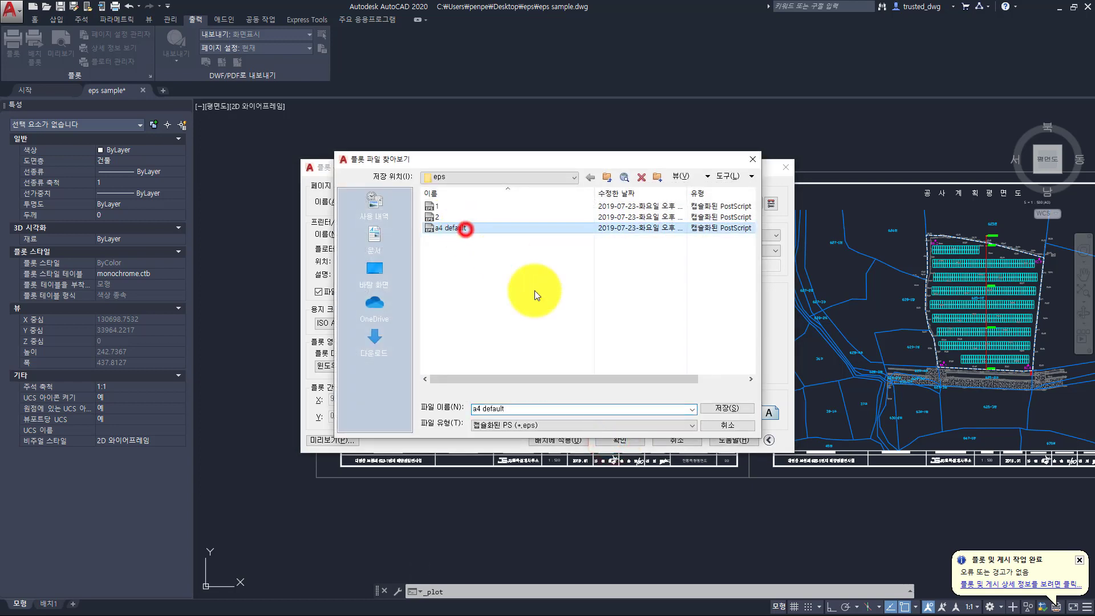
click(562, 408)
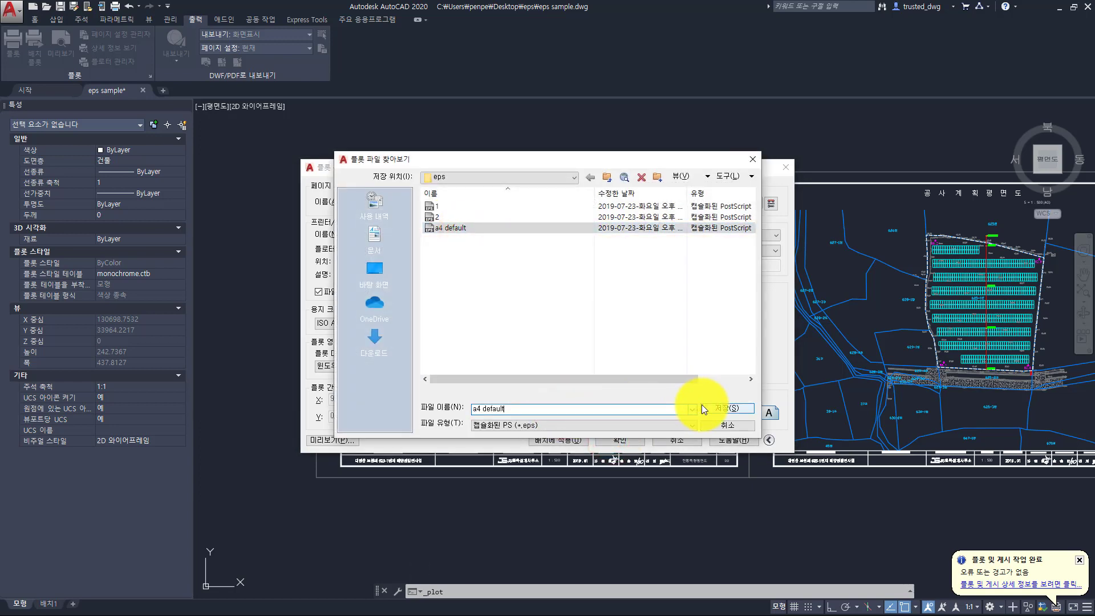
Step: Switch to Photoshop and close a4 default.eps without saving its changes
key(alt+Tab)
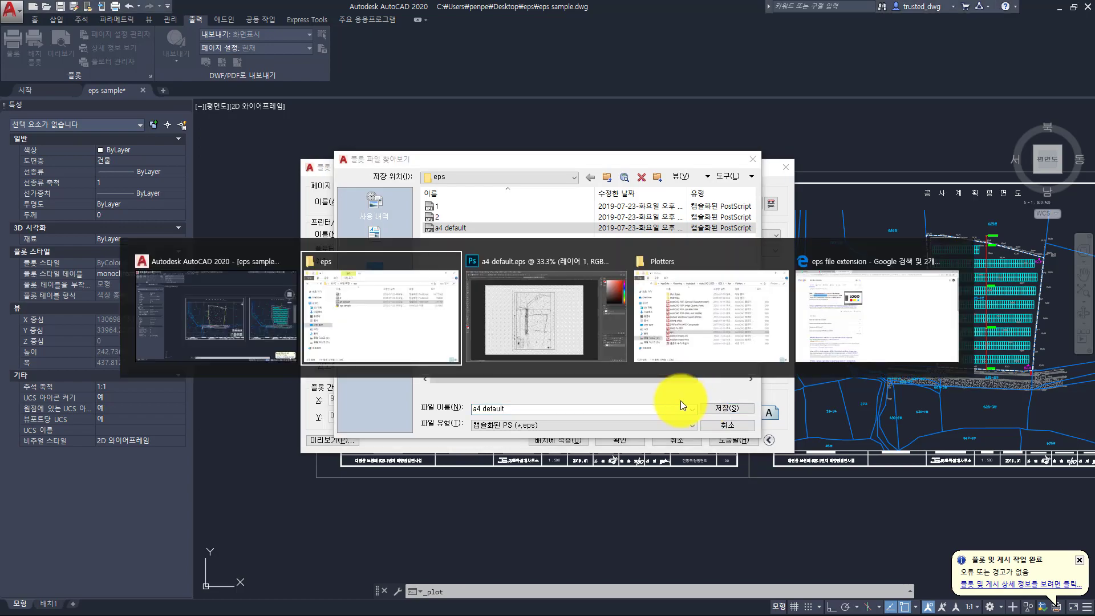
click(560, 316)
click(526, 43)
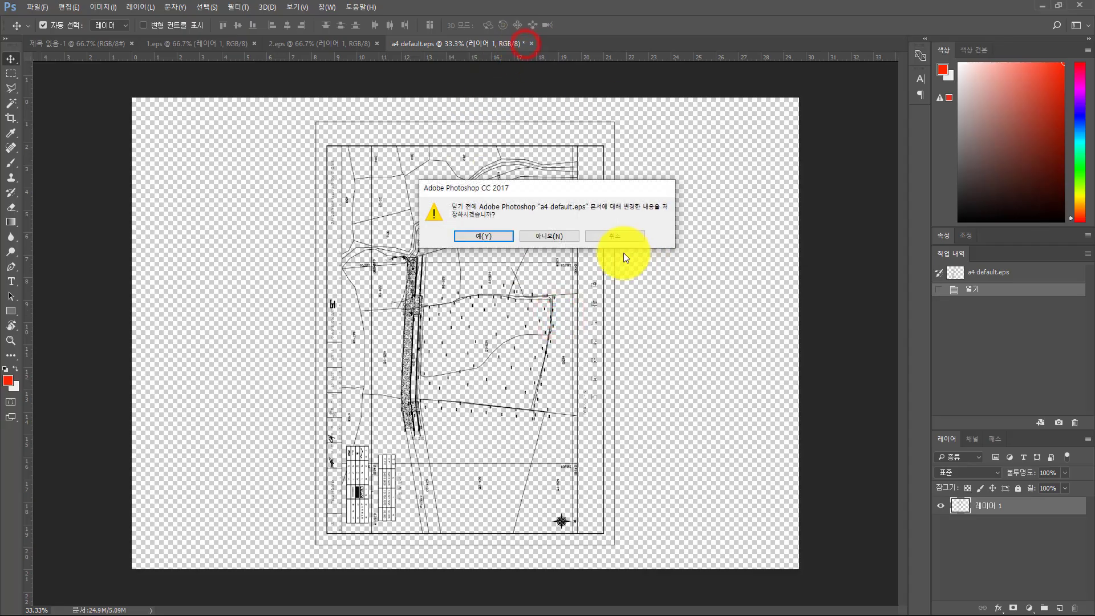
click(557, 234)
Step: Return to AutoCAD and save the landscape plot over the existing a4 default file
key(alt+Tab)
click(726, 406)
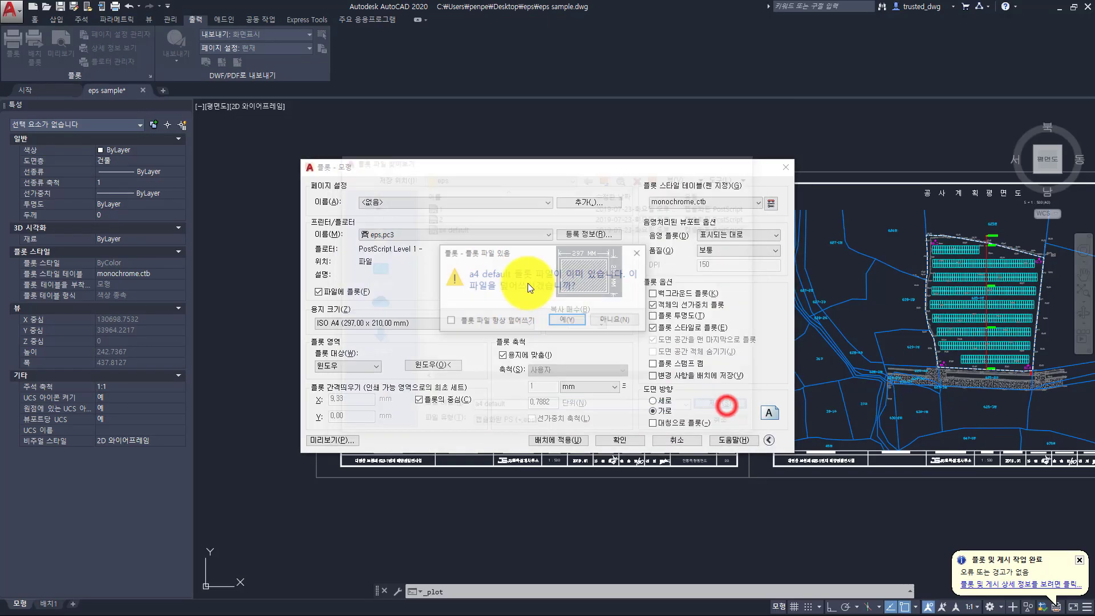
click(556, 320)
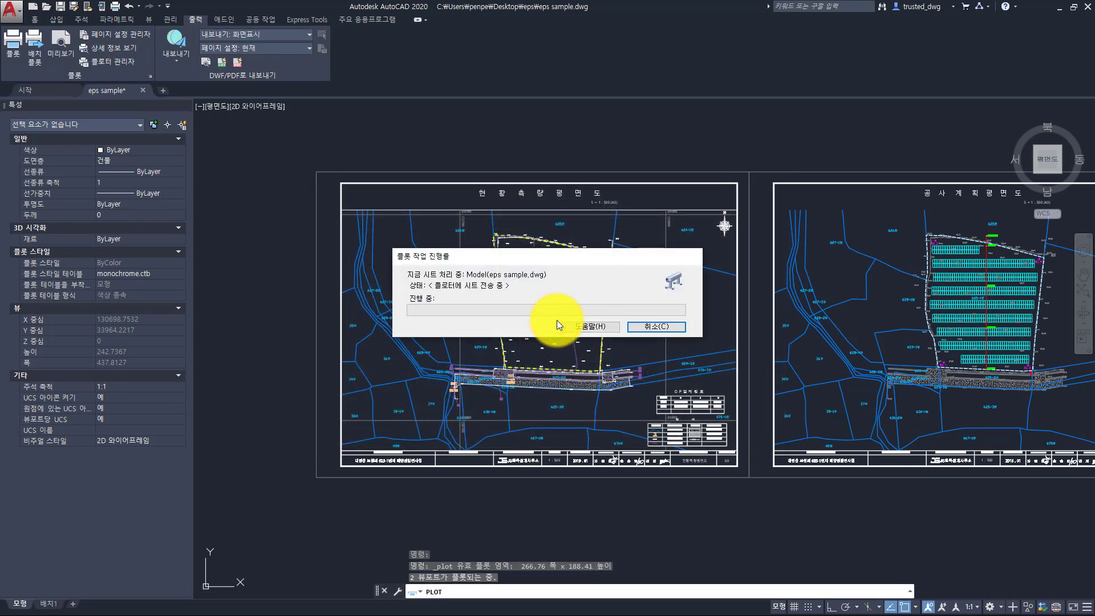
key(alt+Tab)
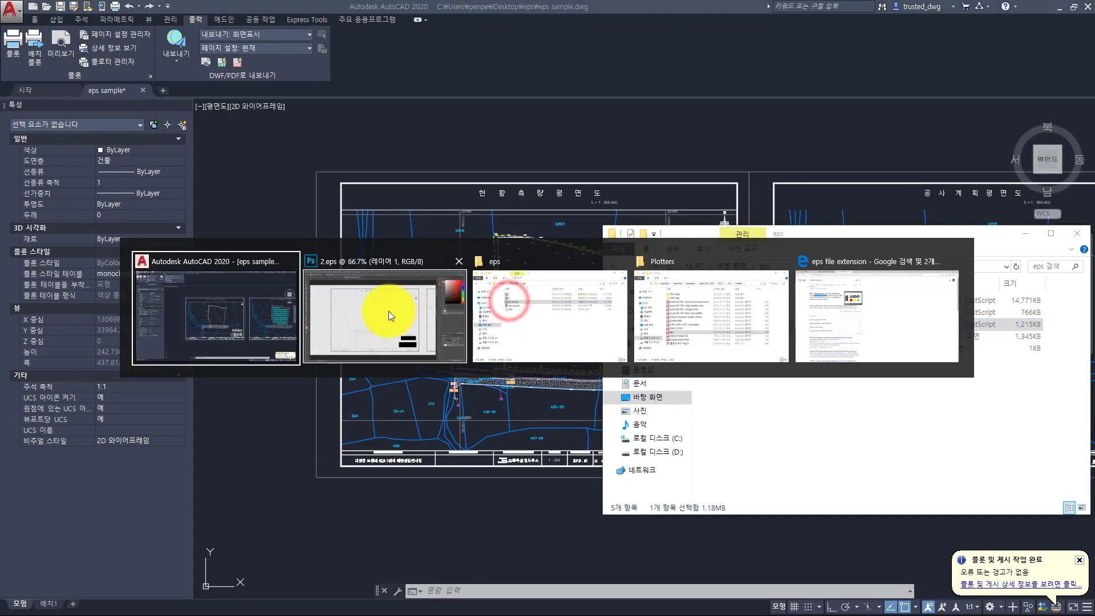
click(389, 311)
key(alt+Tab)
drag(725, 326, 412, 297)
key(Escape)
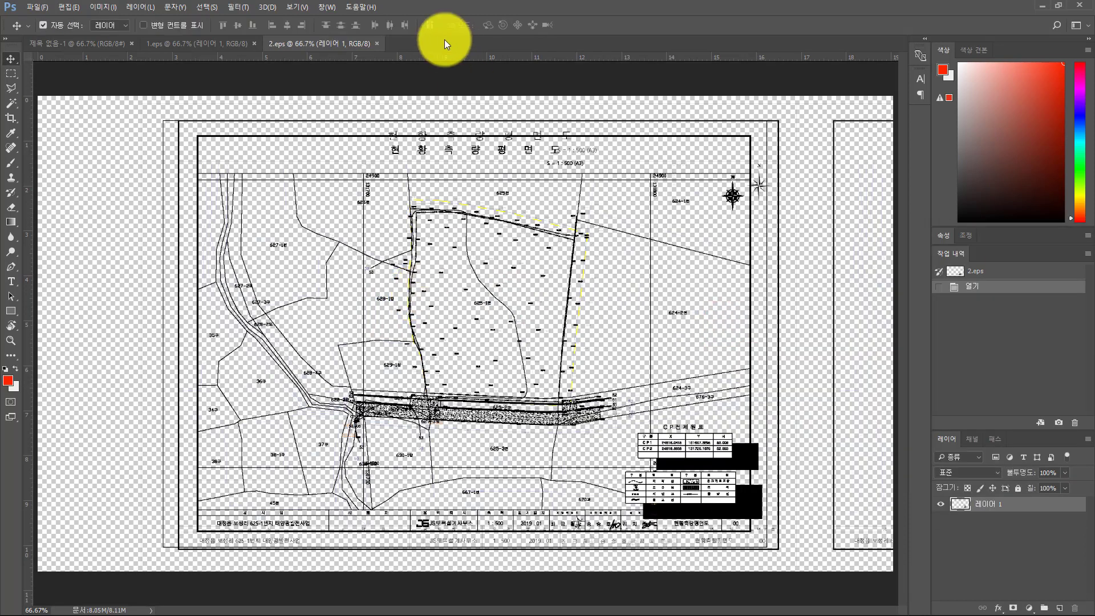
Step: Open the replotted a4 default.eps as a separate Photoshop document, rasterized at 29.7 x 20.99 cm, 300 pixels/inch, RGB
key(alt+Tab)
drag(716, 325, 487, 39)
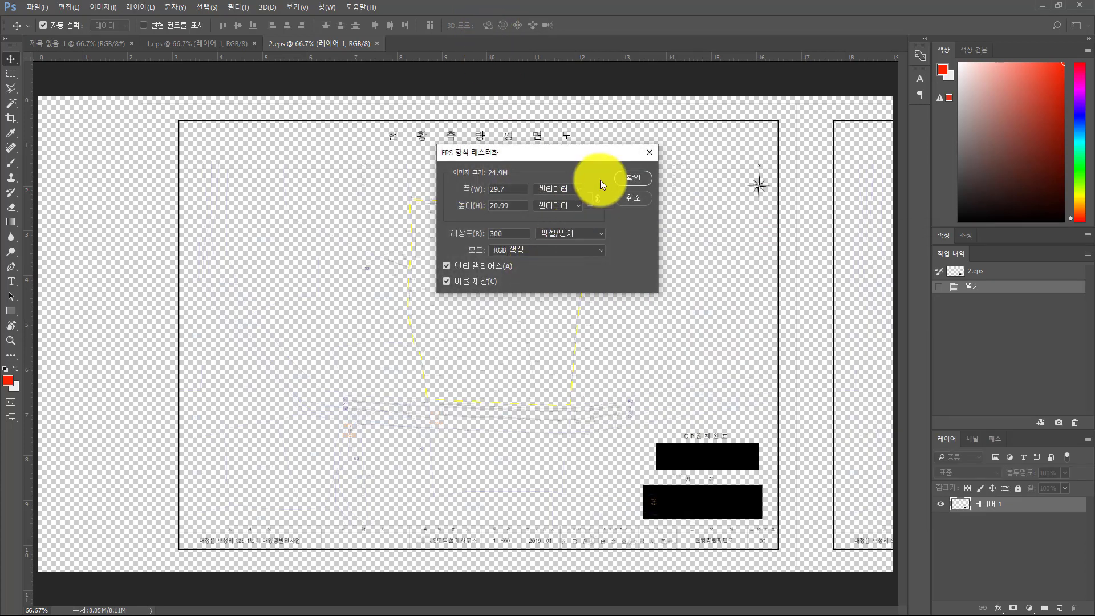
click(631, 178)
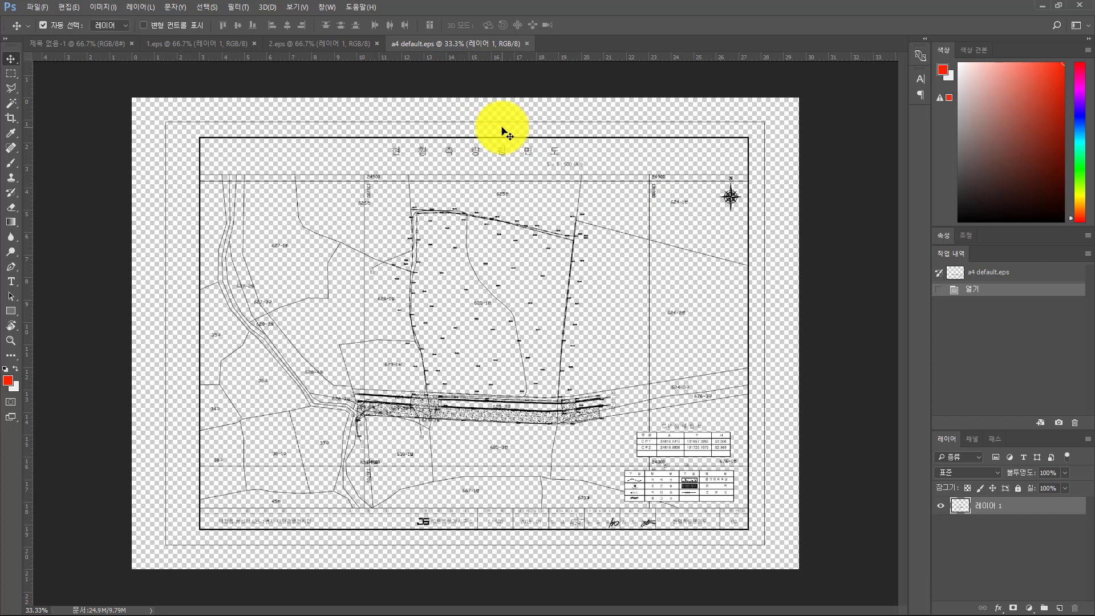
Step: Switch to AutoCAD and set up another plot with the previous plot's settings and the A3 3mm paper size
key(alt+Tab)
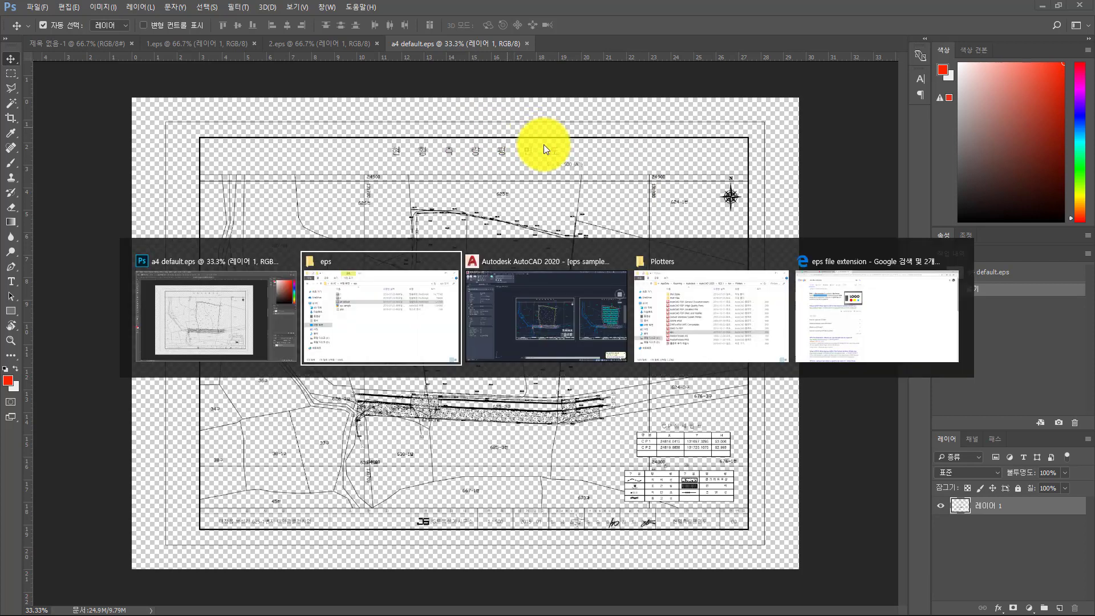
click(522, 303)
key(ctrl+p)
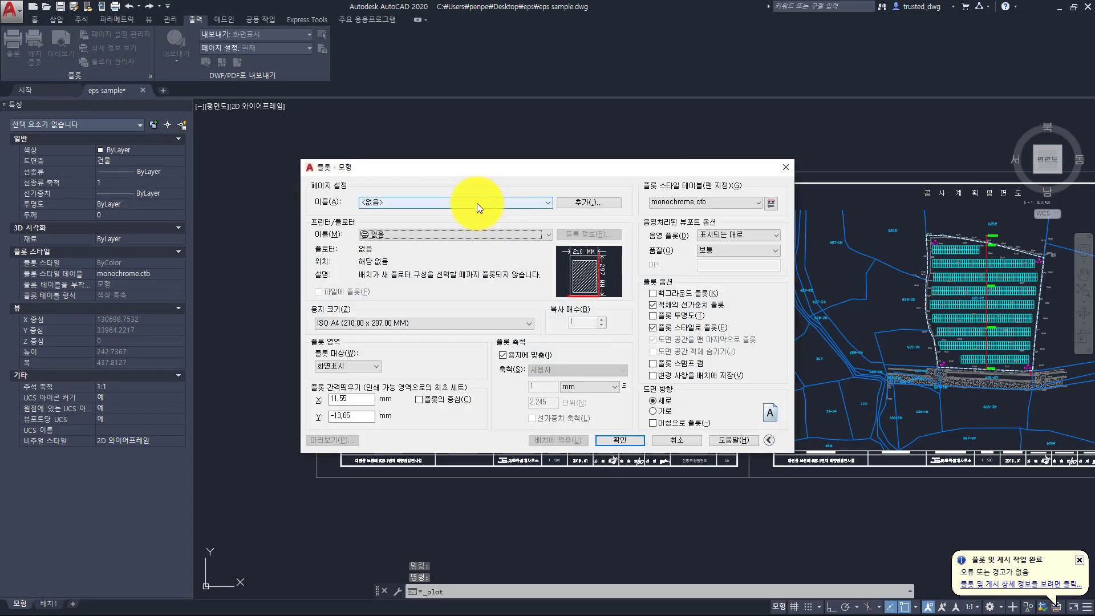
click(477, 203)
click(471, 219)
click(384, 323)
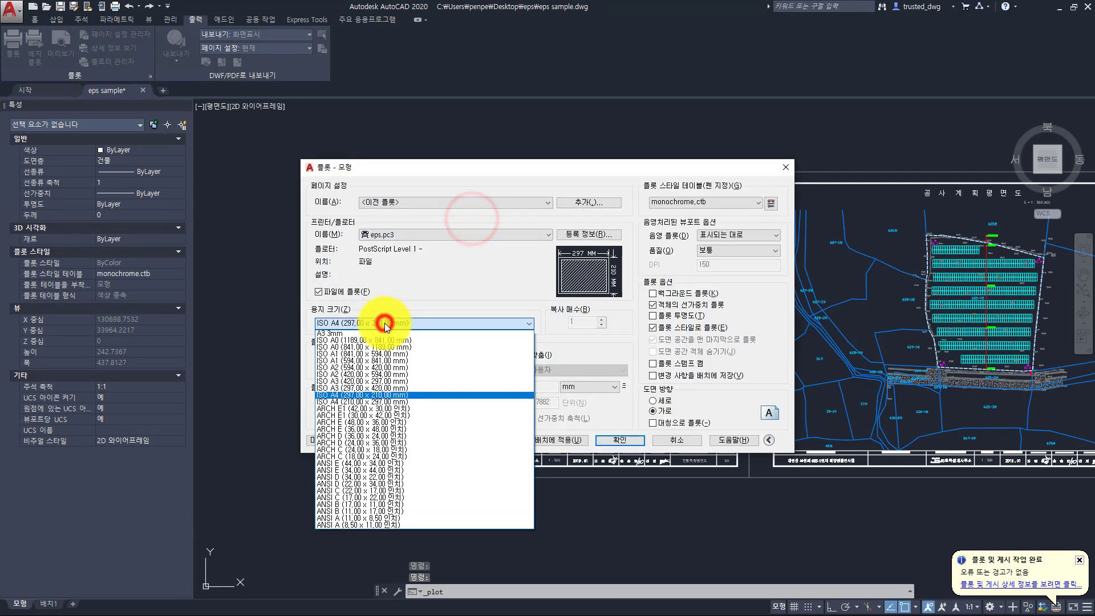
click(378, 333)
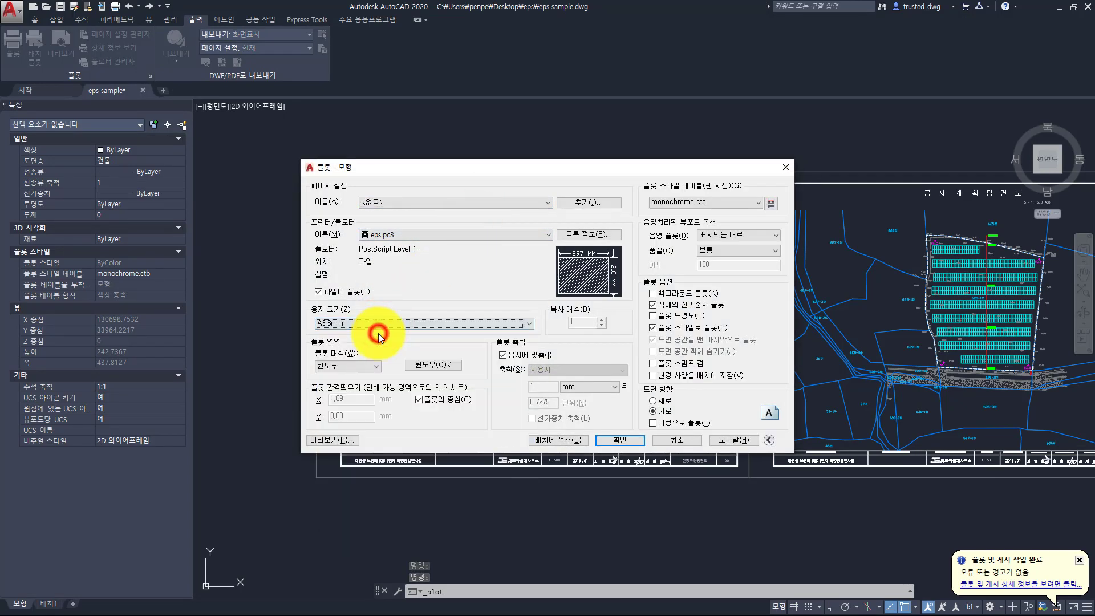
click(449, 366)
key(Escape)
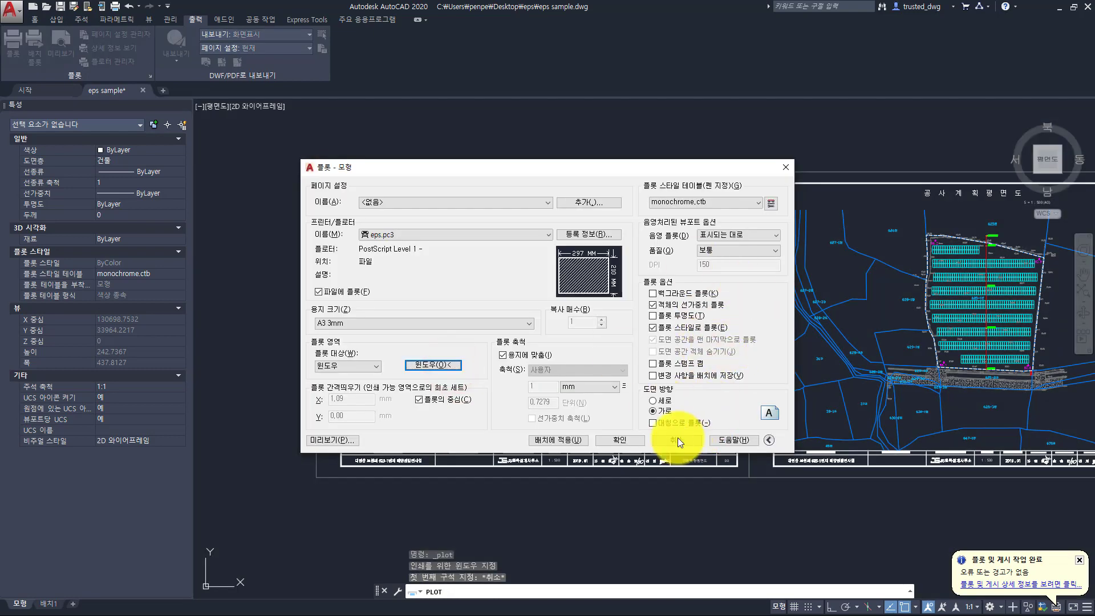
Step: Run the plot and save the output as an EPS file named a4
click(620, 439)
text(a)
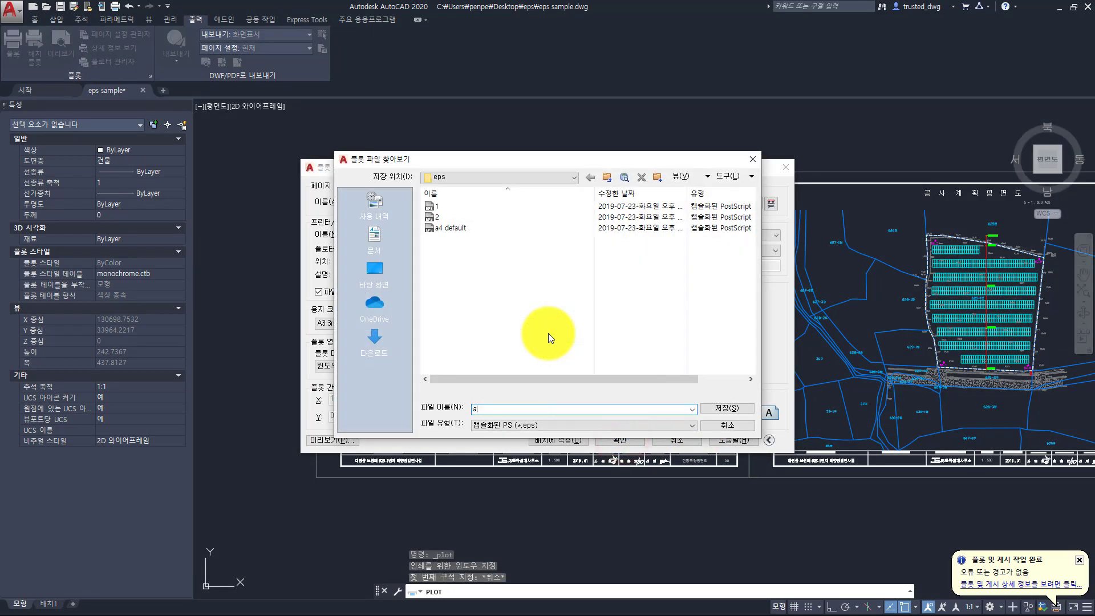
text(4)
key(Return)
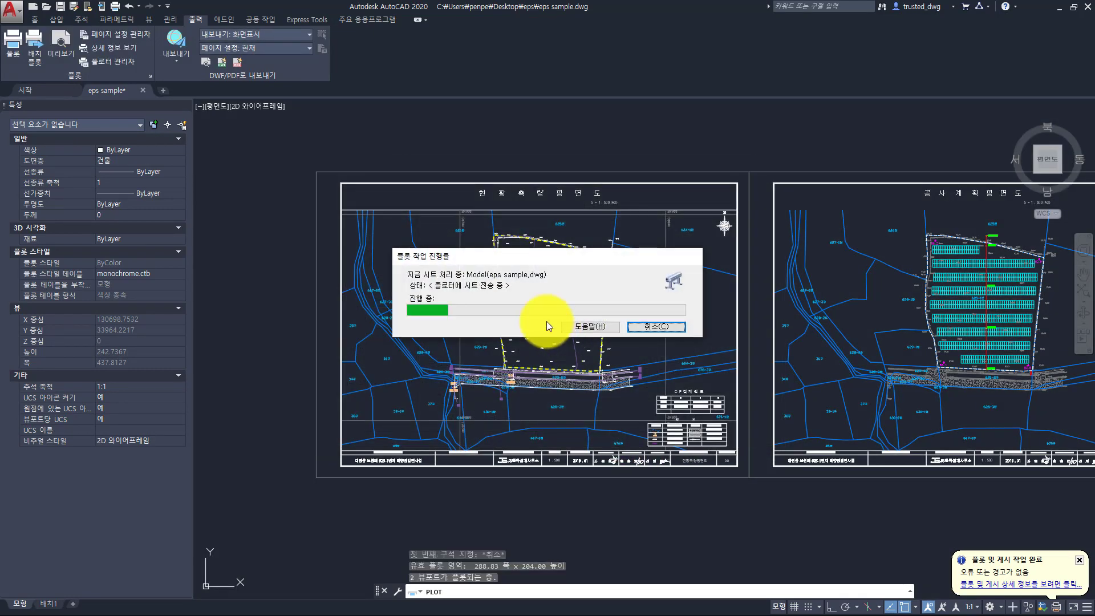
Step: Open a4.eps as a separate Photoshop document, rasterized at 29.7 x 20.99 cm, 300 pixels/inch, RGB
key(alt+Tab)
click(552, 294)
key(alt+Tab)
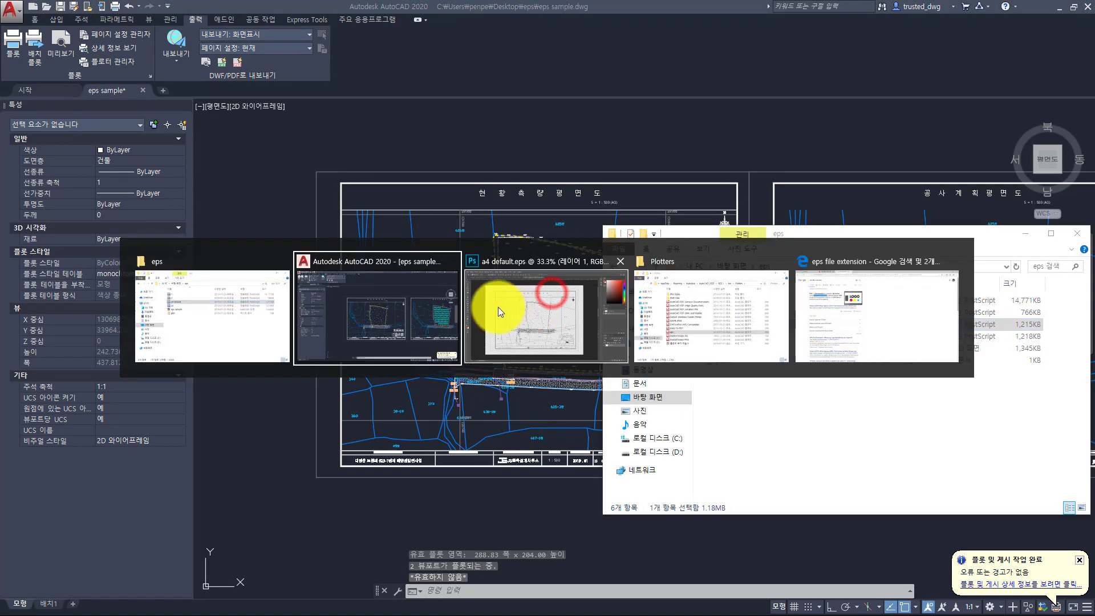
click(555, 311)
key(alt+Tab)
click(660, 317)
drag(720, 336, 569, 43)
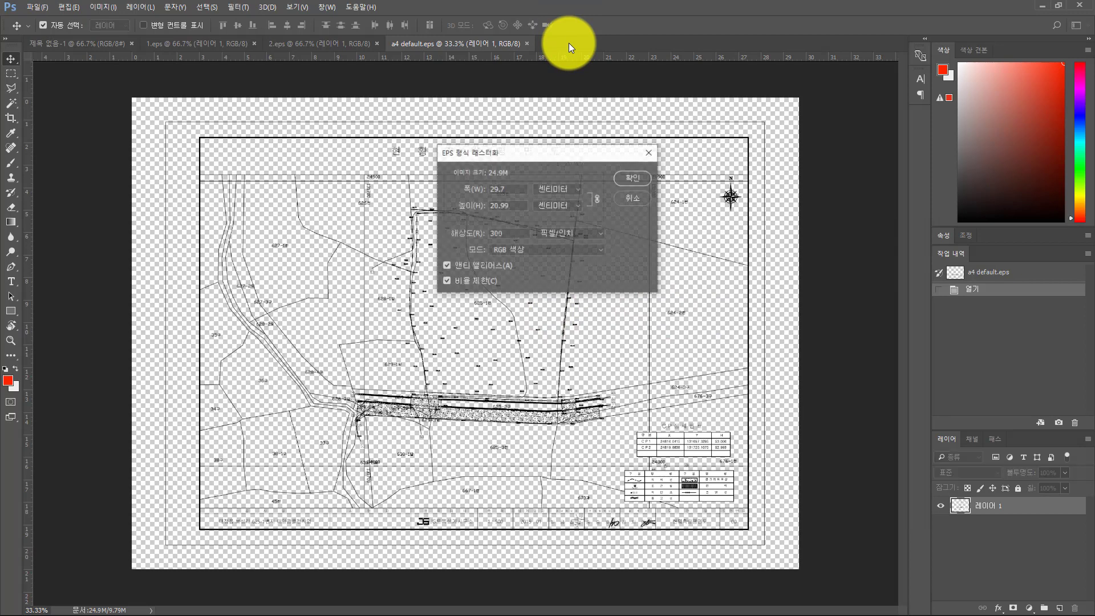
click(635, 179)
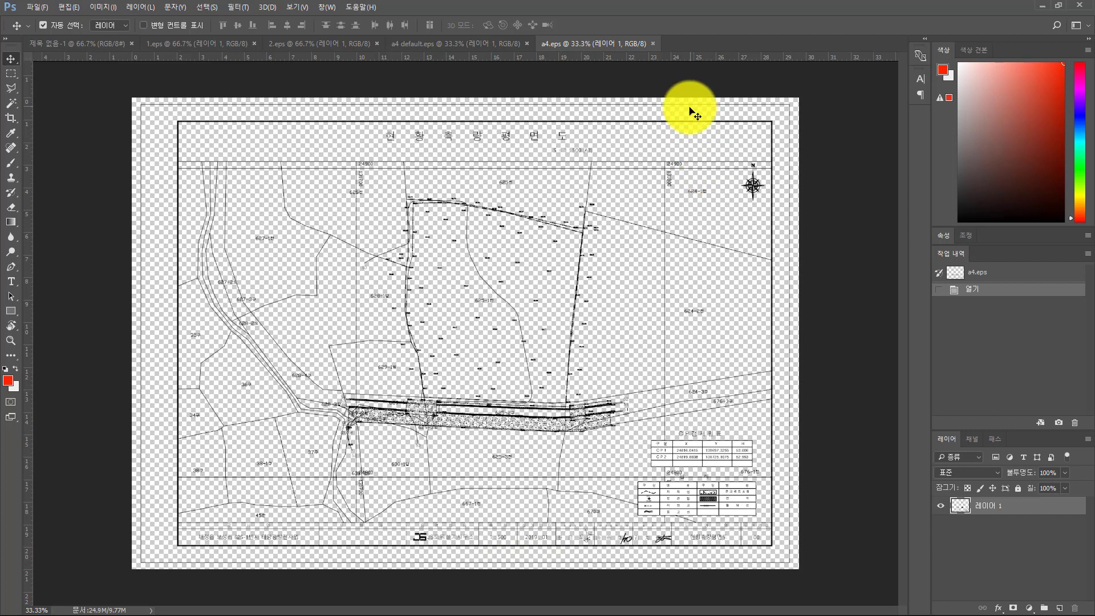
key(alt+Tab)
key(alt+Tab)
key(Tab)
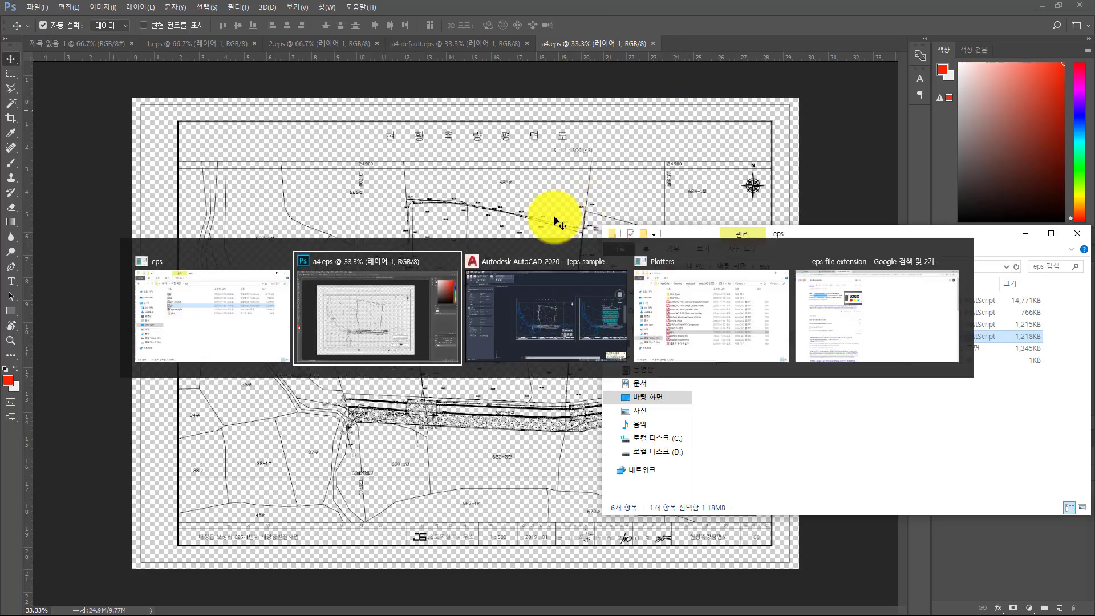
key(ctrl+p)
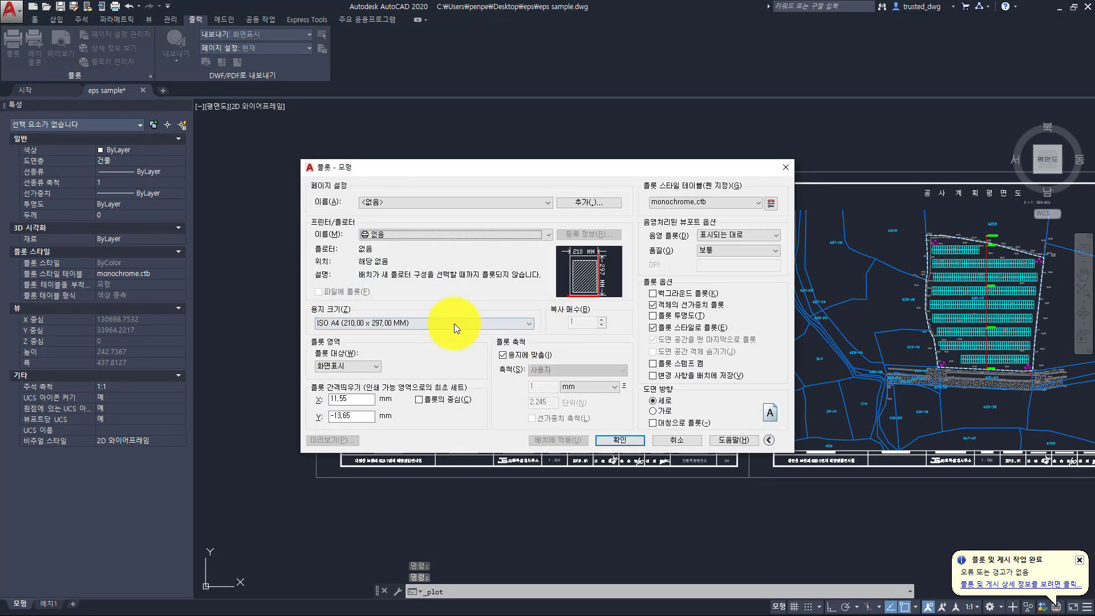
click(454, 323)
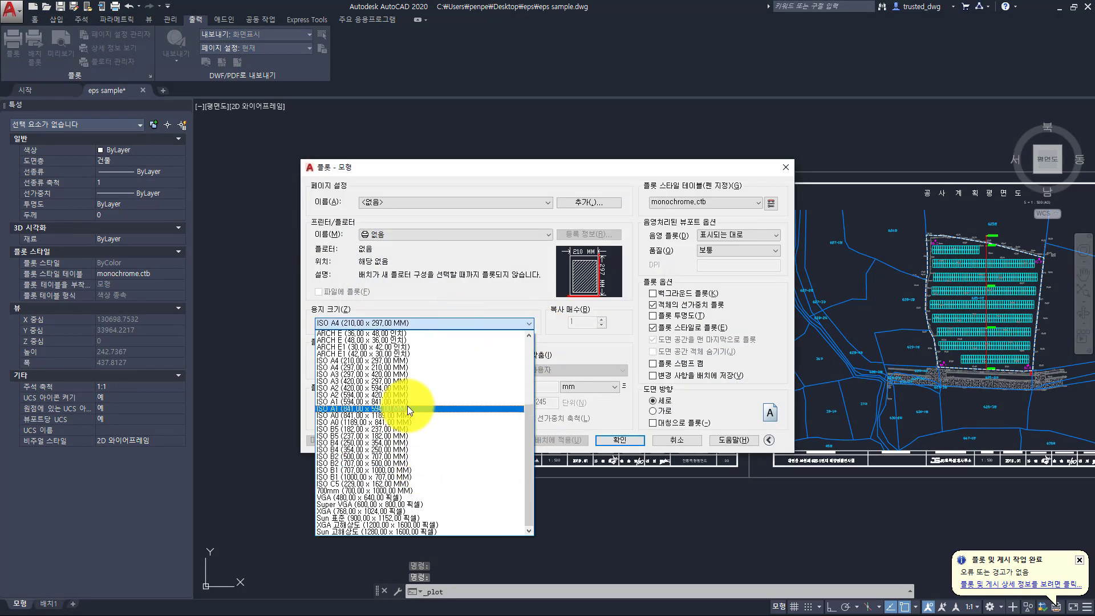
scroll(407, 405, up, 6)
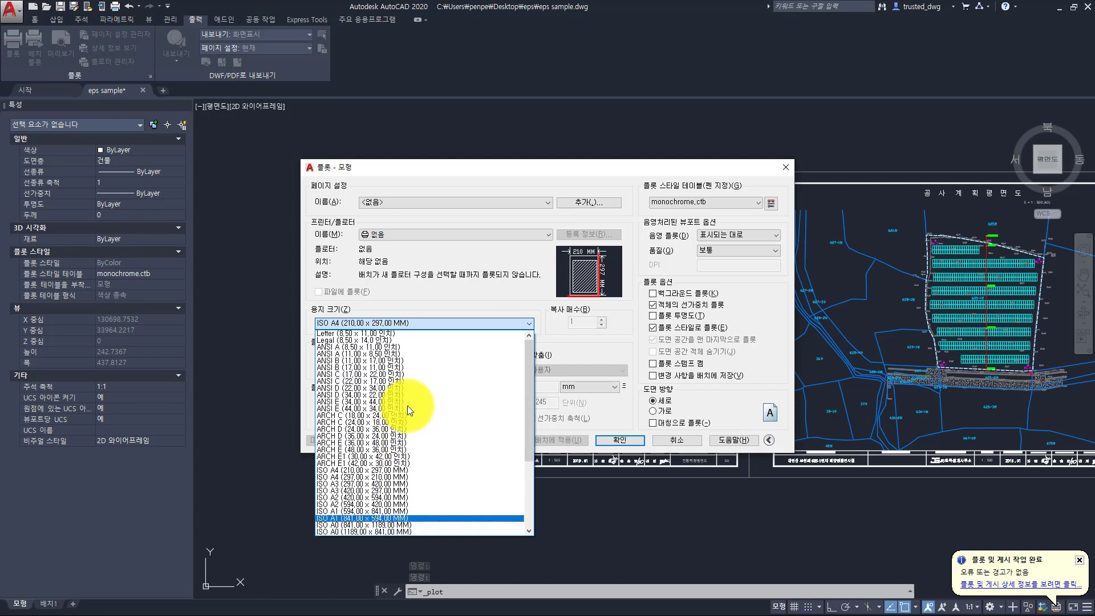
click(418, 232)
click(413, 238)
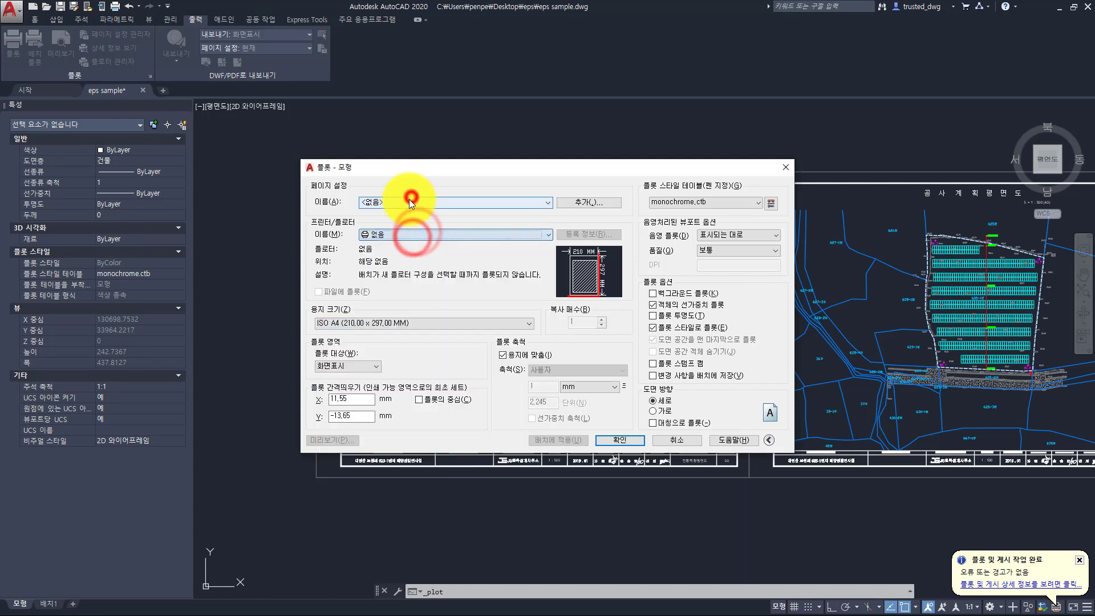
click(409, 201)
click(402, 222)
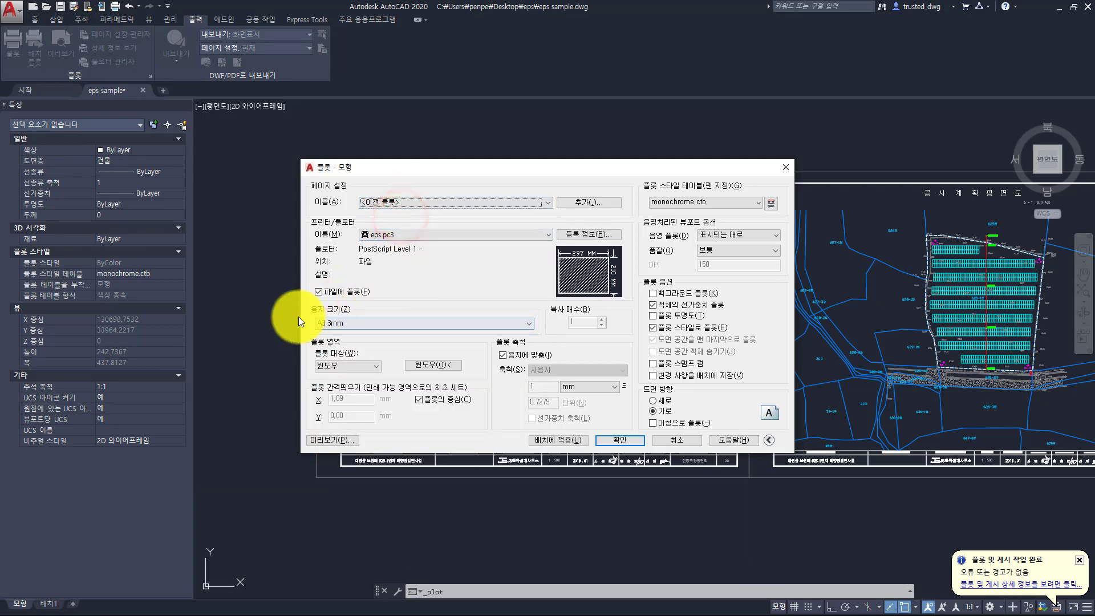
click(344, 324)
Step: Switch to Photoshop, compare the margins of a4 default.eps and a4.eps, and return to AutoCAD
key(alt+Tab)
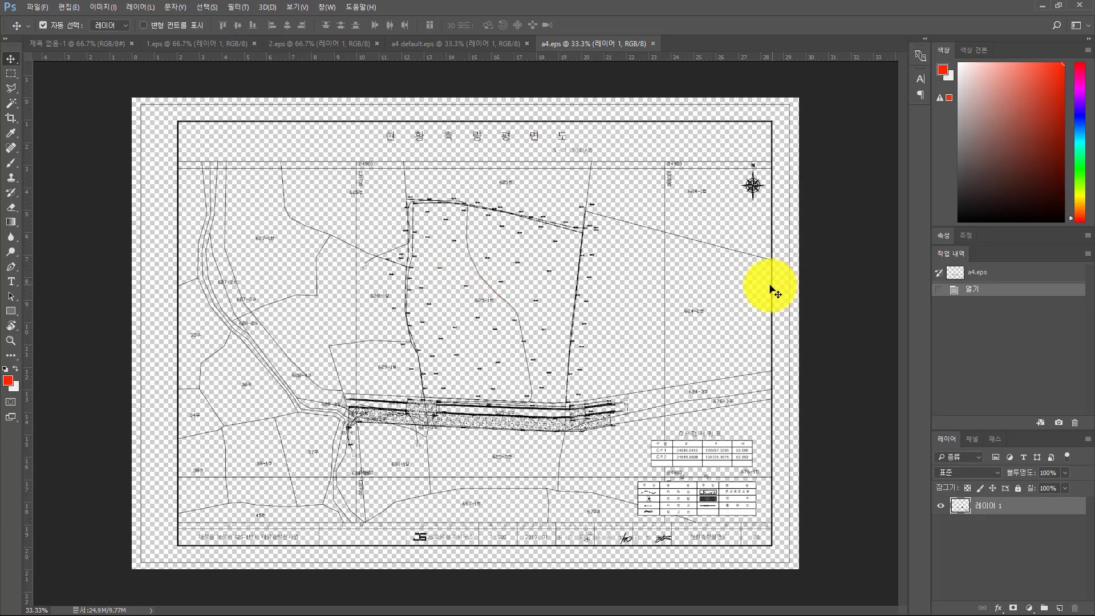
key(ctrl+shift+Tab)
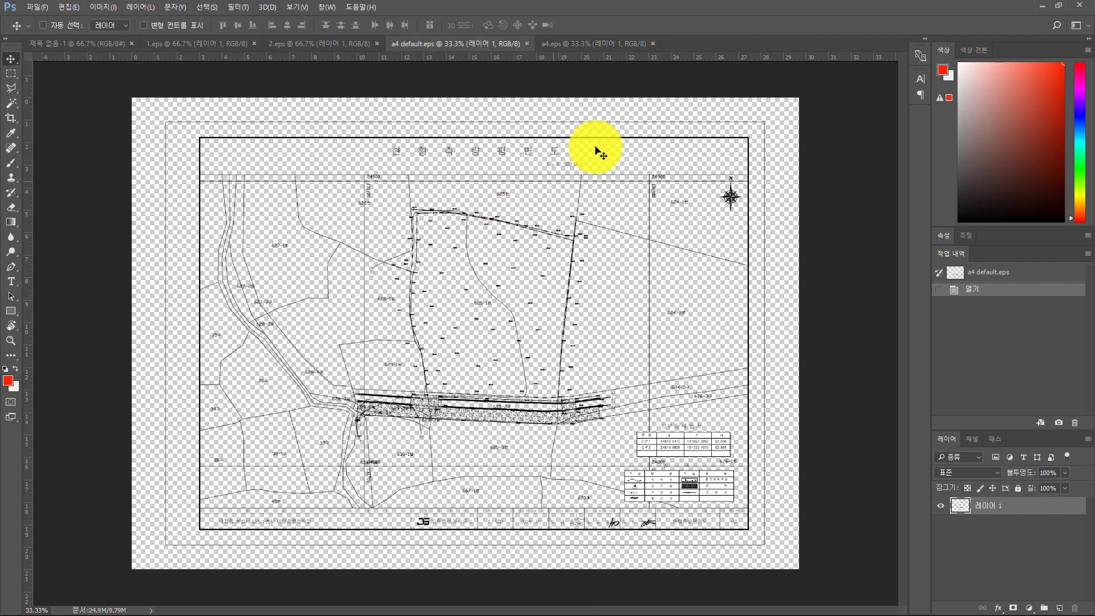
key(ctrl+Tab)
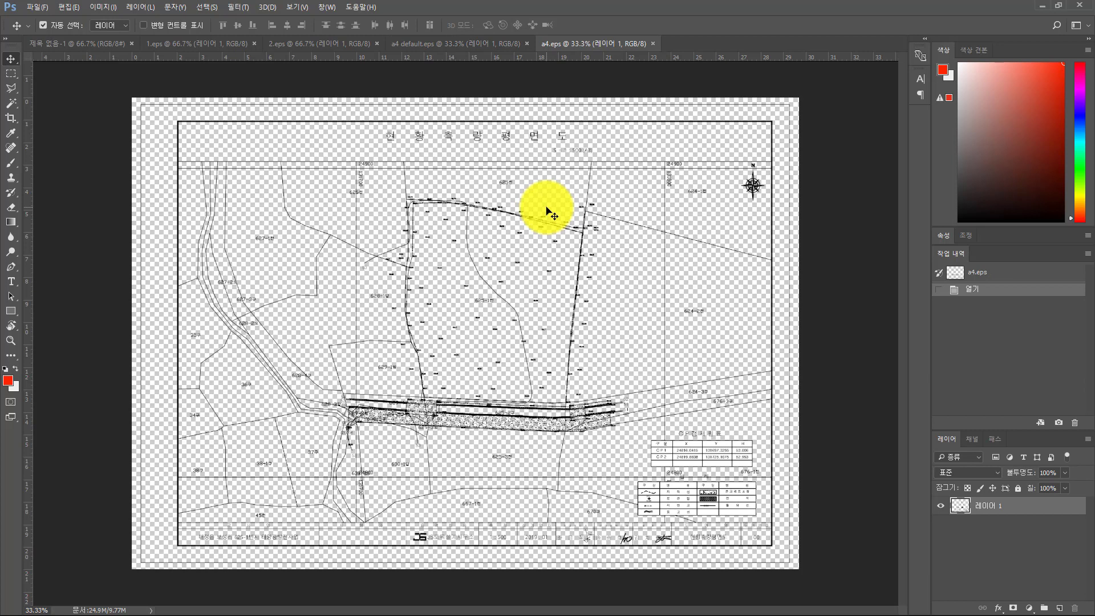
key(alt+Tab)
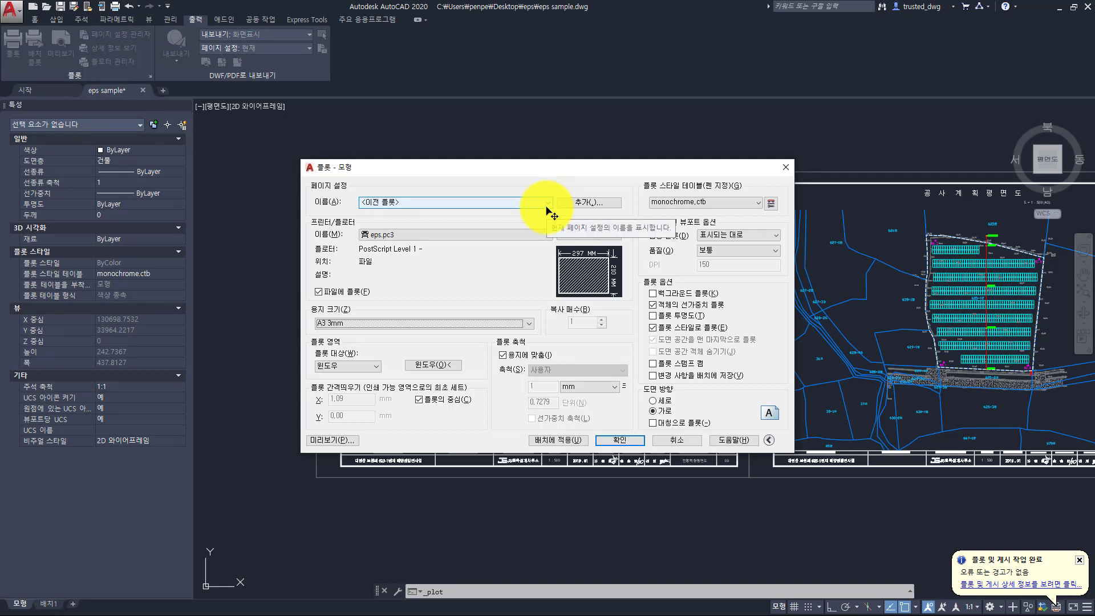
key(Escape)
key(Escape)
key(Escape)
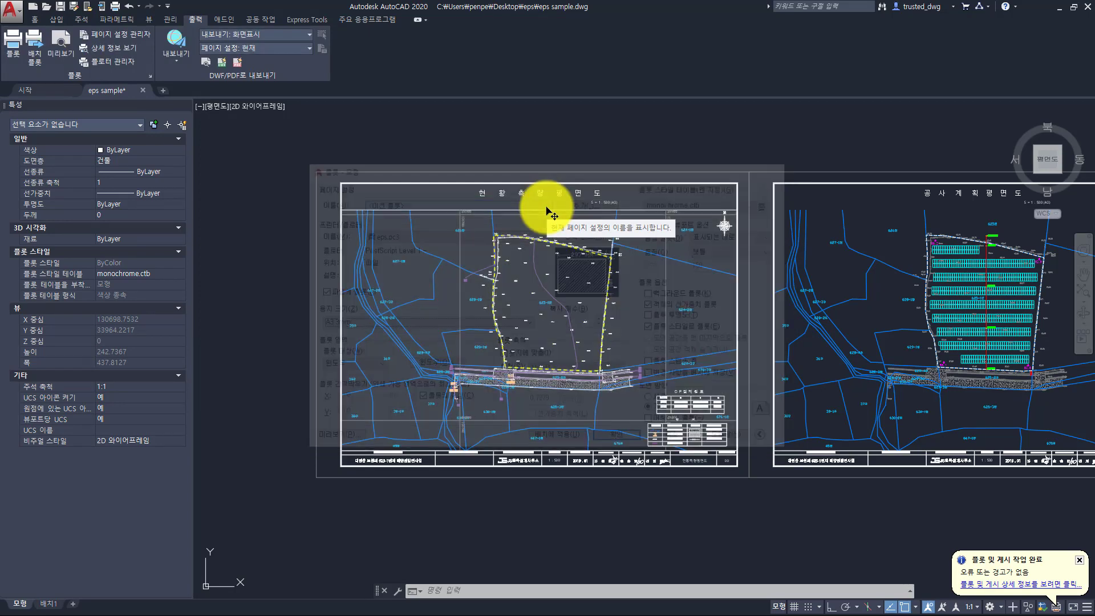
click(34, 19)
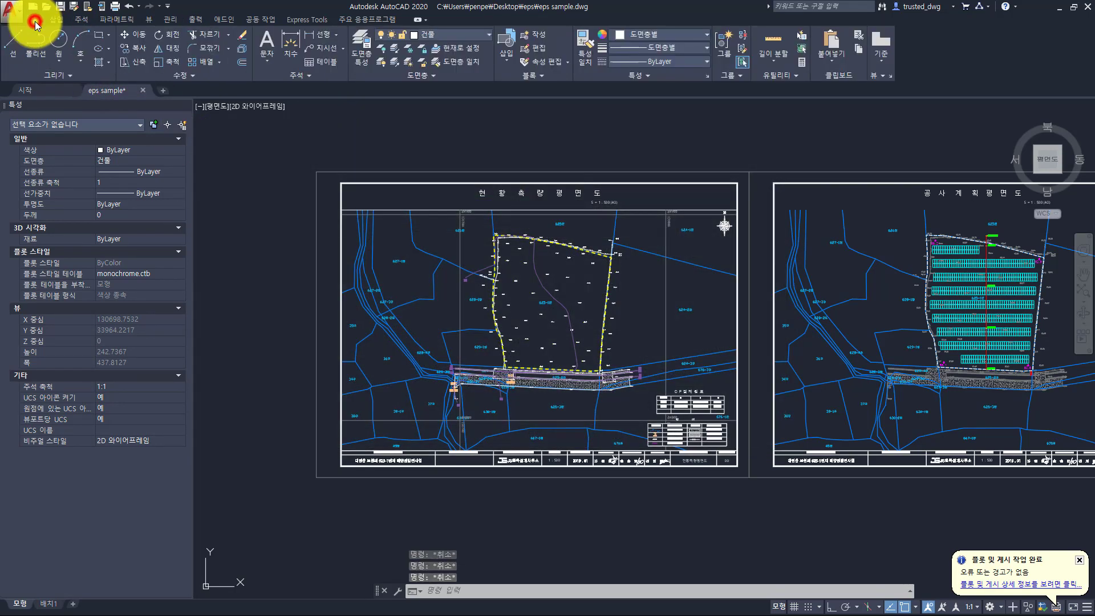
click(197, 20)
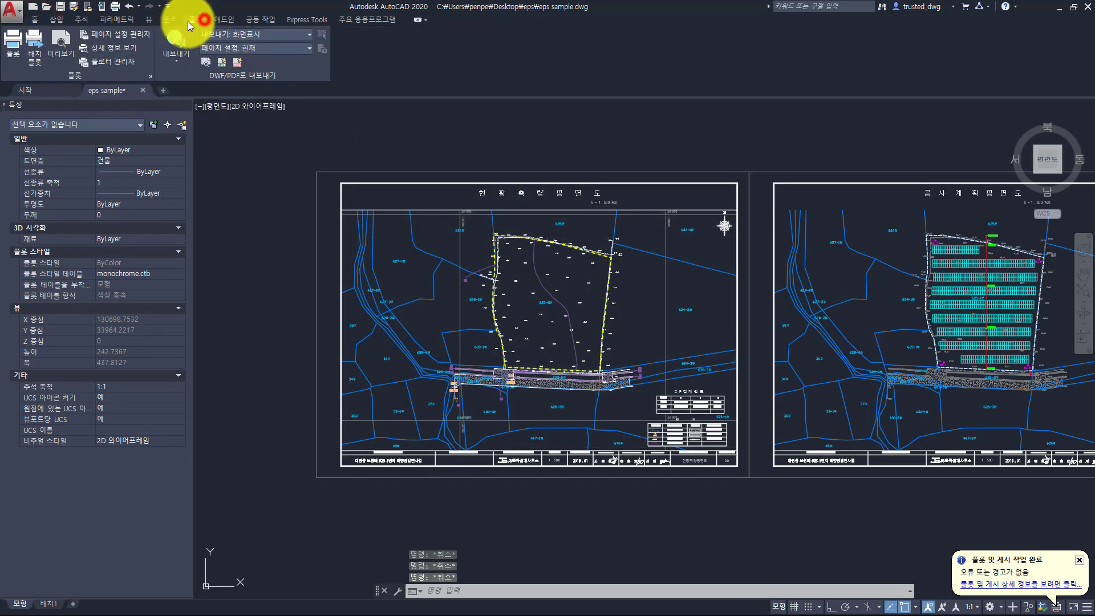
click(110, 61)
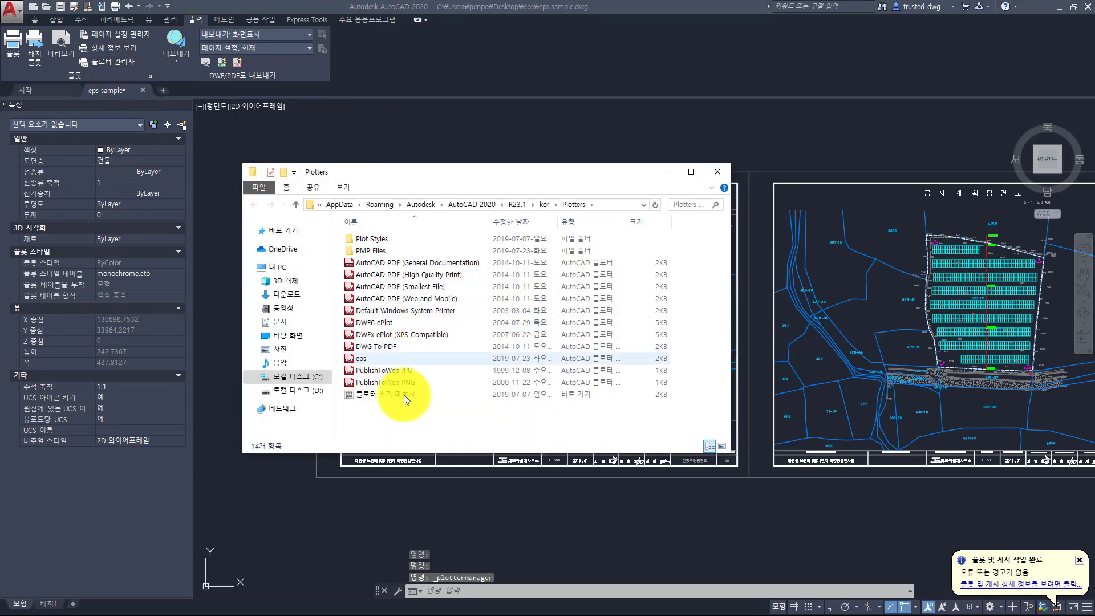
click(395, 395)
click(453, 112)
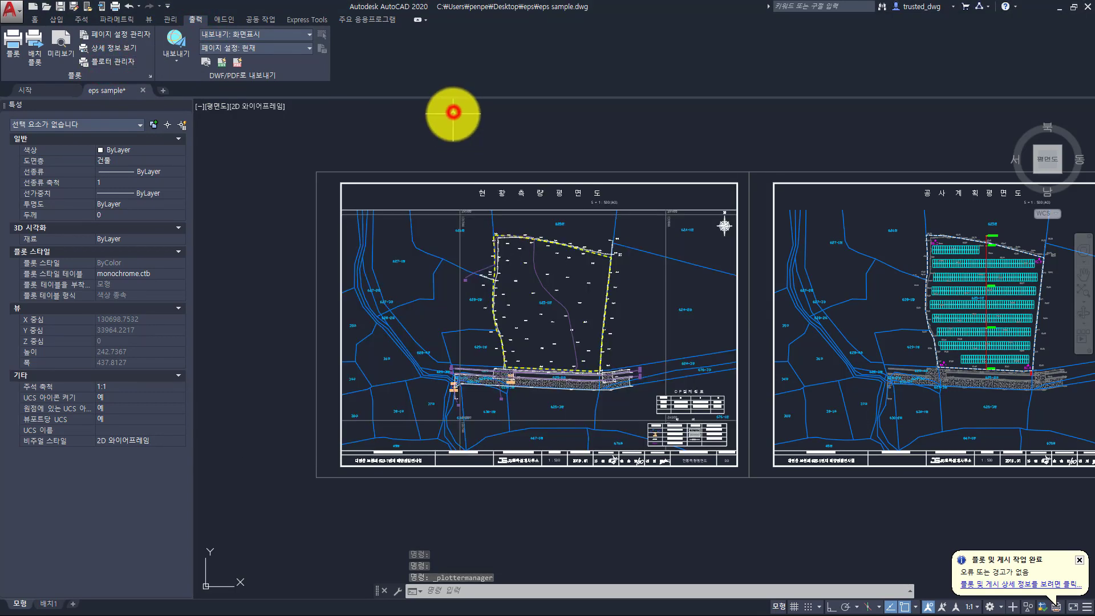
Step: Set up a plot with the previous plot's settings and select the A3 3mm custom paper size in the eps.pc3 plotter configuration
key(ctrl+p)
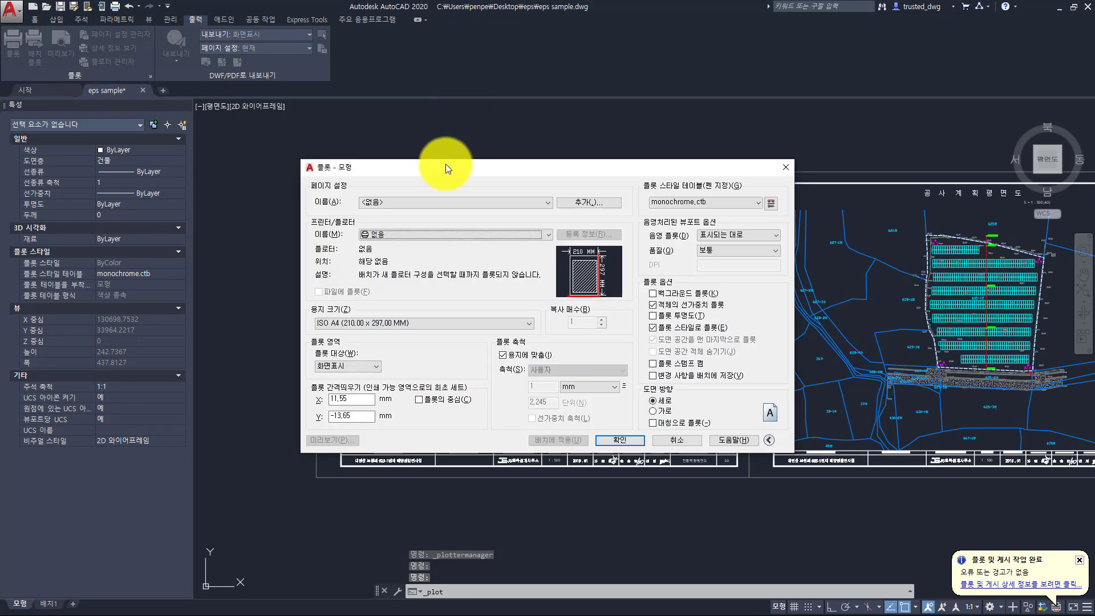
click(437, 202)
click(433, 216)
click(585, 231)
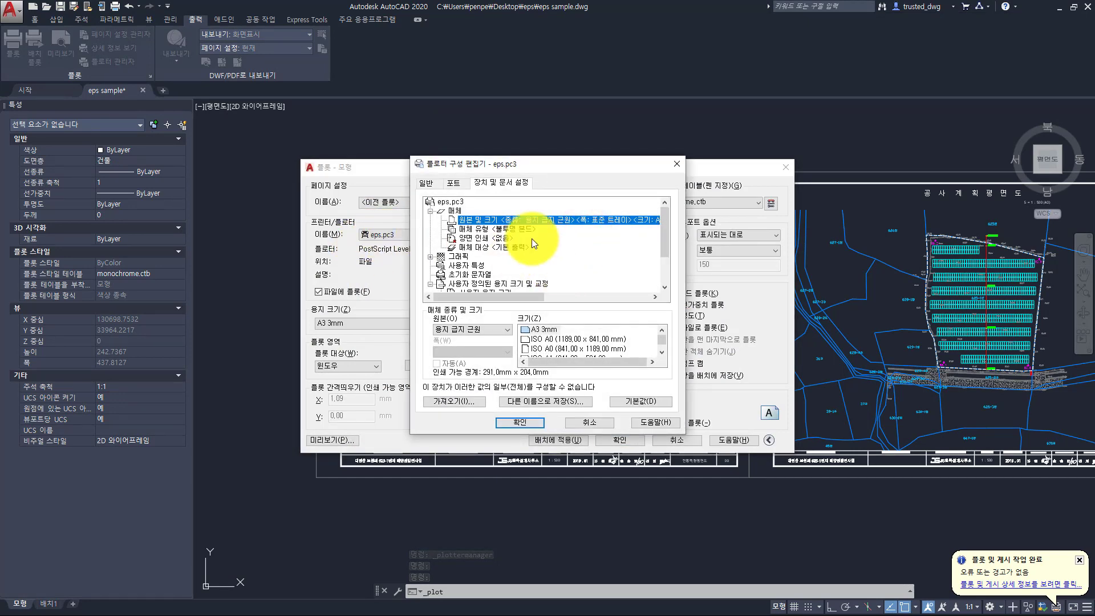
scroll(532, 238, down, 2)
click(494, 252)
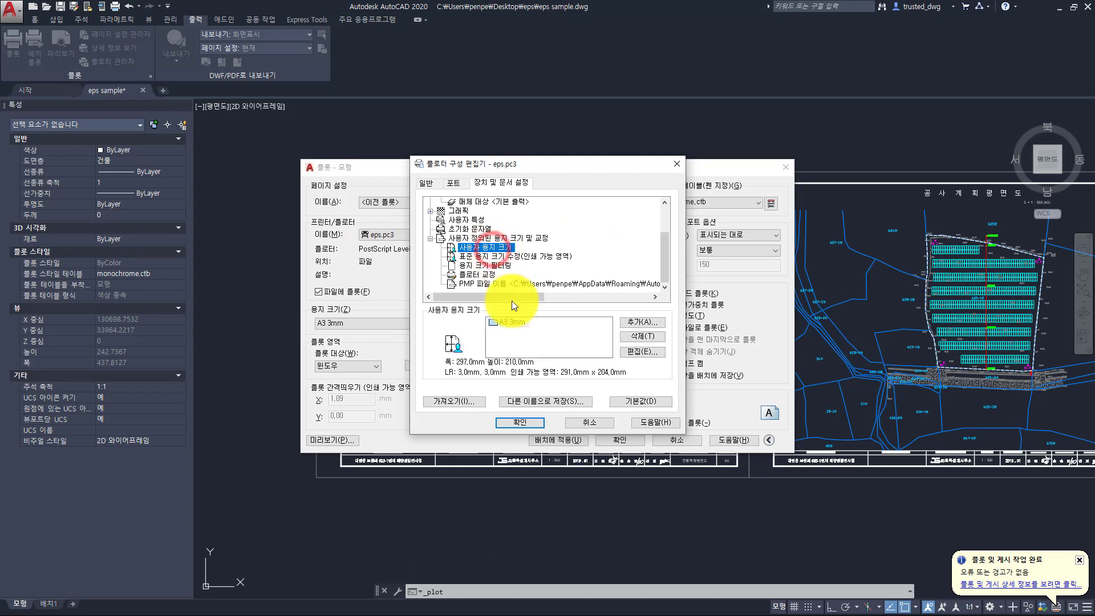
click(511, 324)
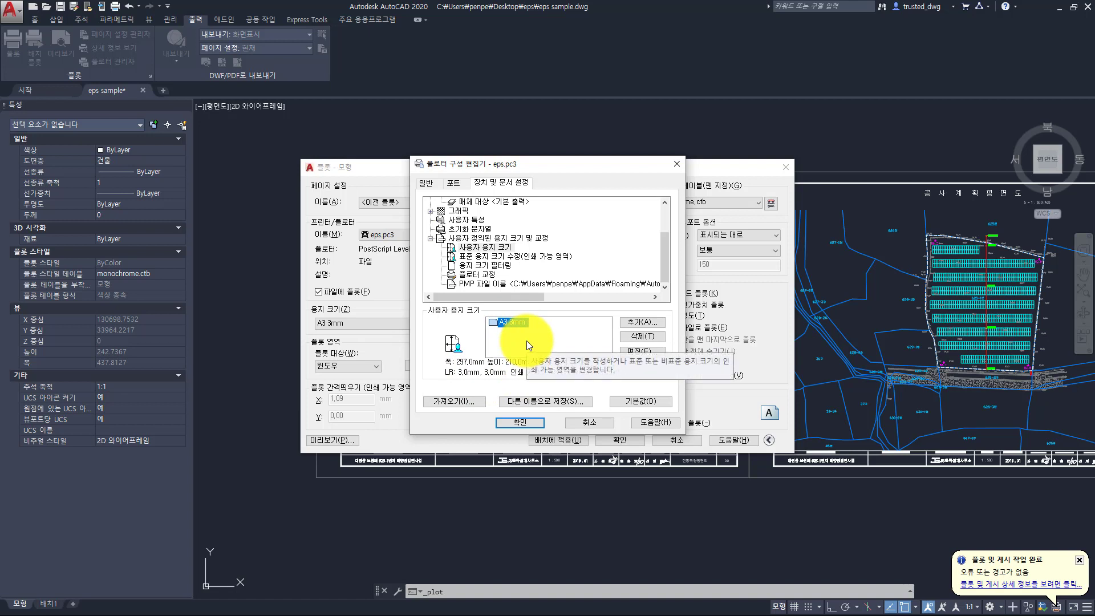
Step: Rename the custom paper size as A4 3mm, keeping its 3 mm margins and sheet-feed source
click(642, 352)
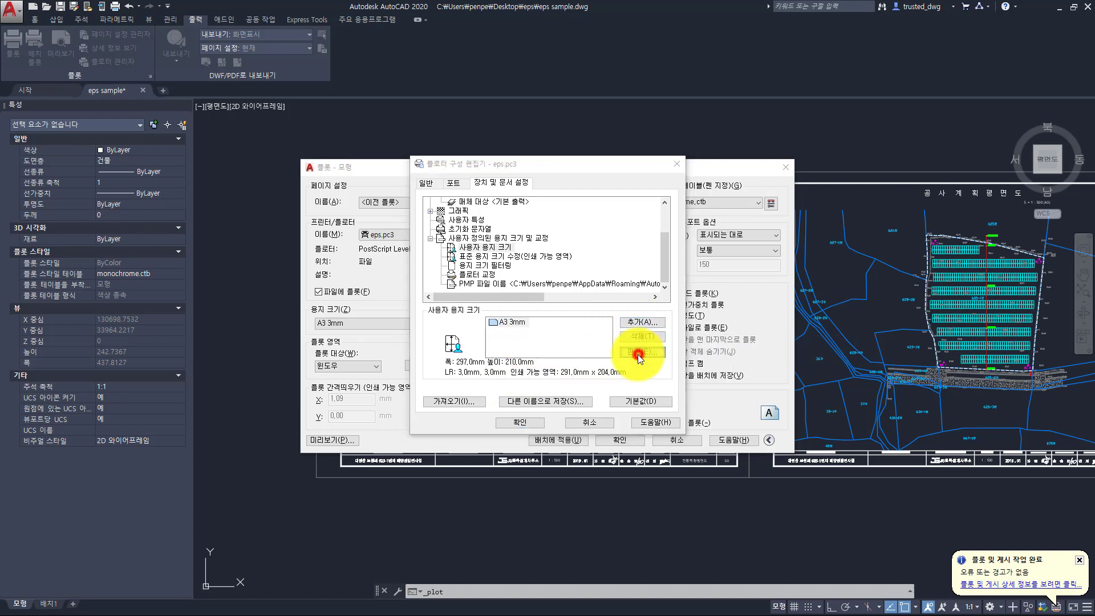
click(652, 401)
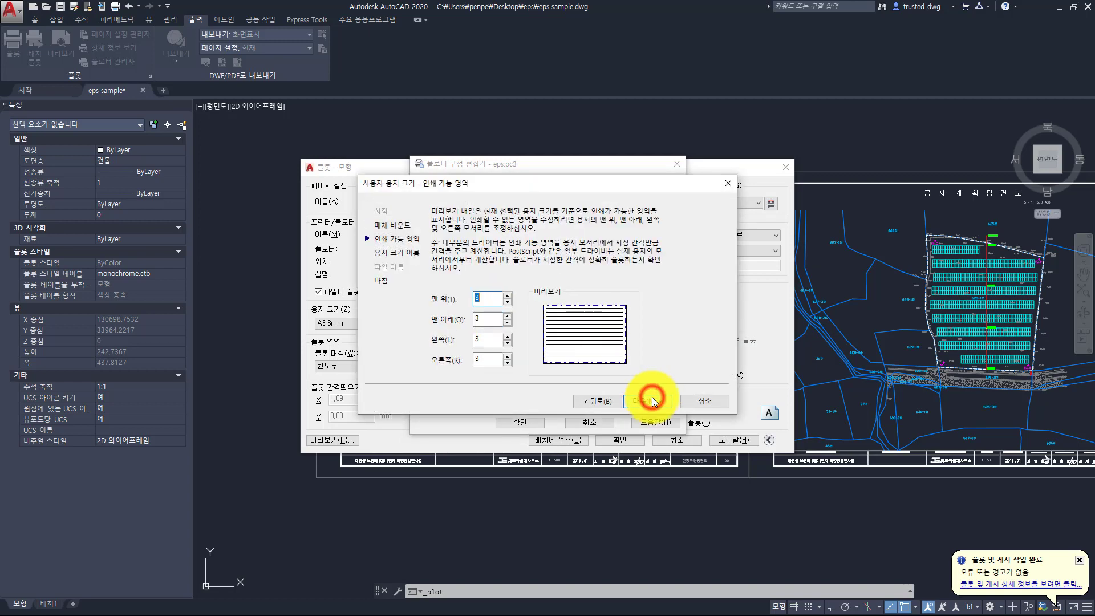
click(649, 401)
click(437, 274)
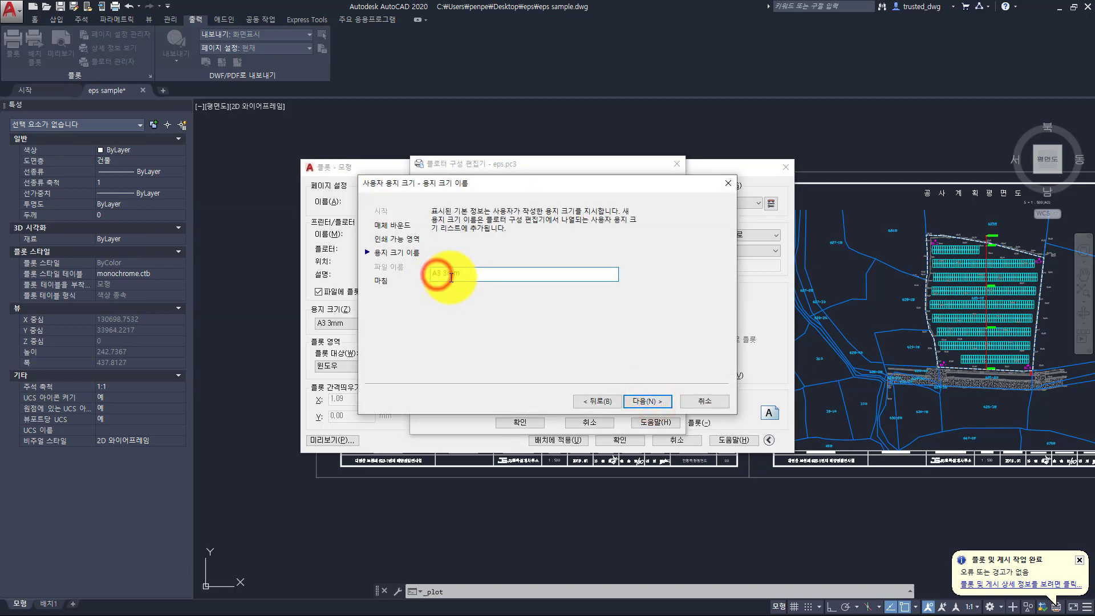
click(640, 397)
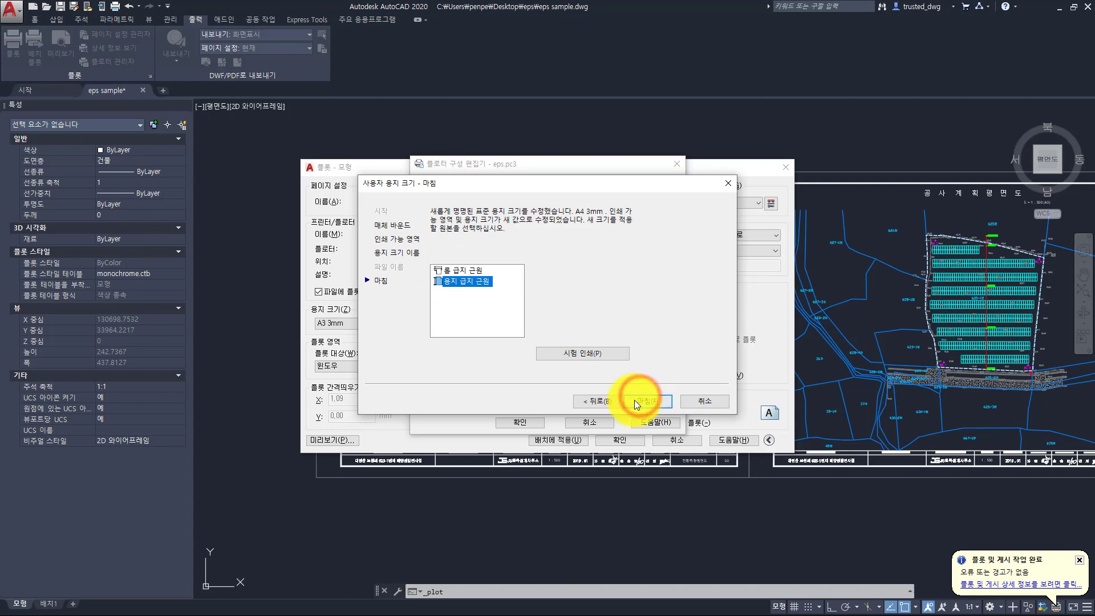
click(636, 399)
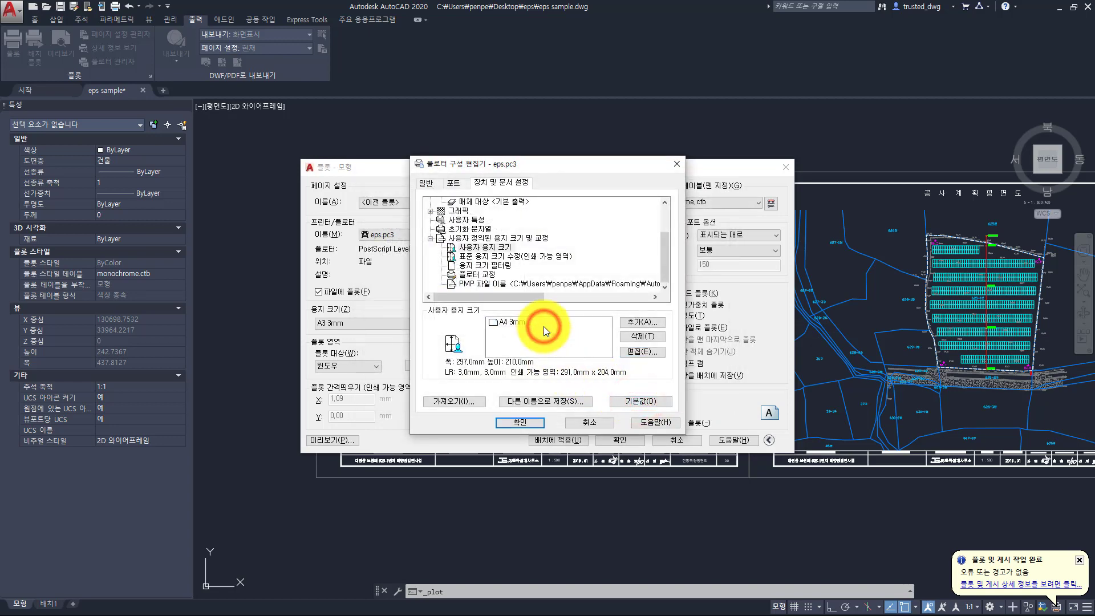